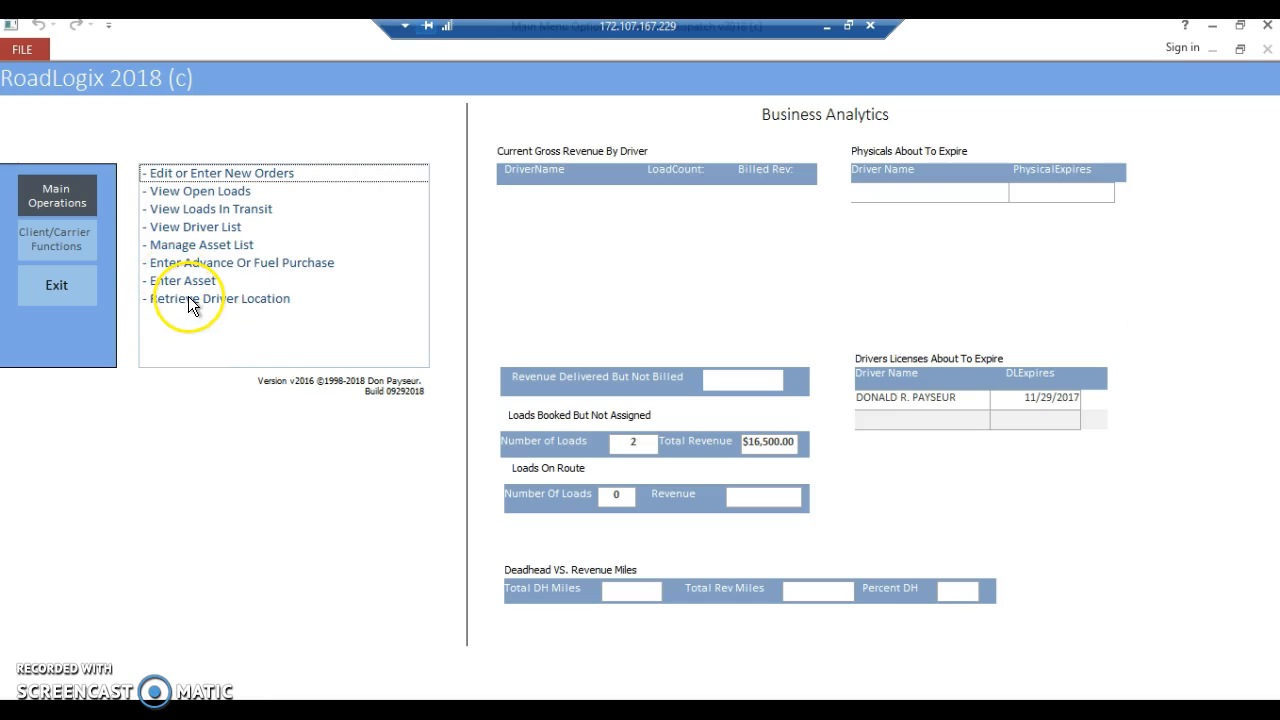
Start entering a new load from the order entry option in Main Operations.
left_click(37, 242)
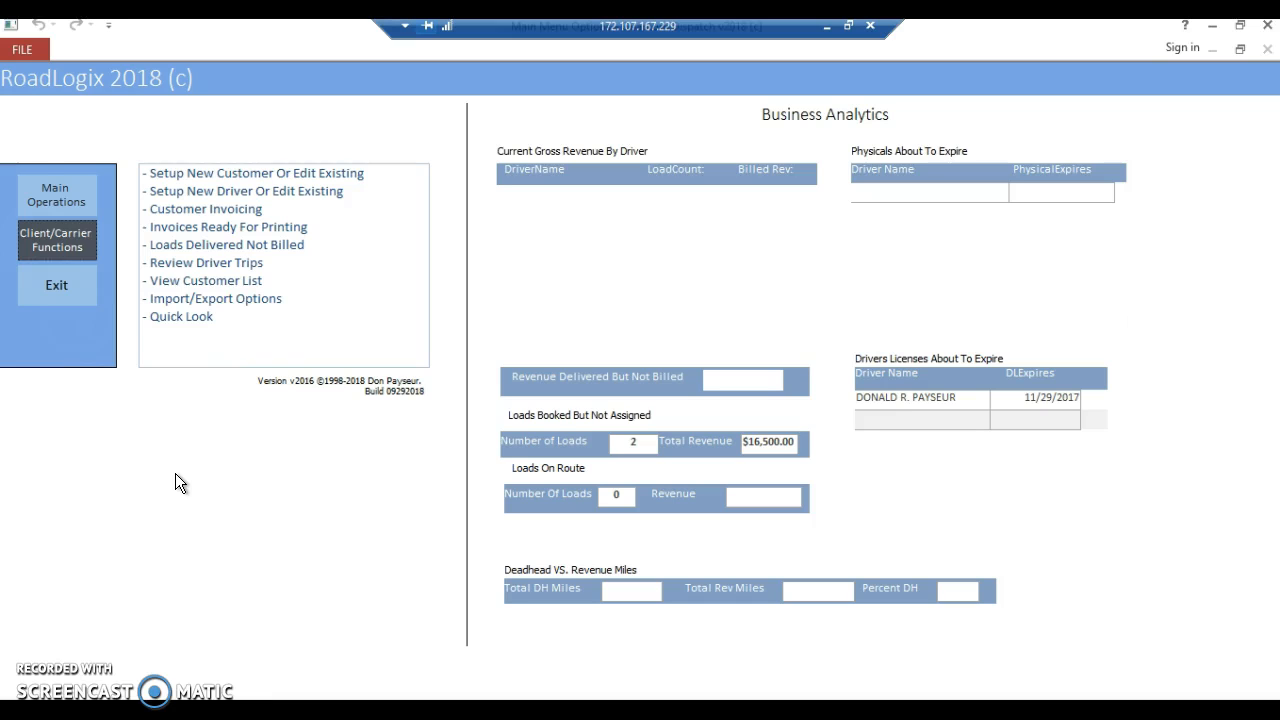
left_click(67, 199)
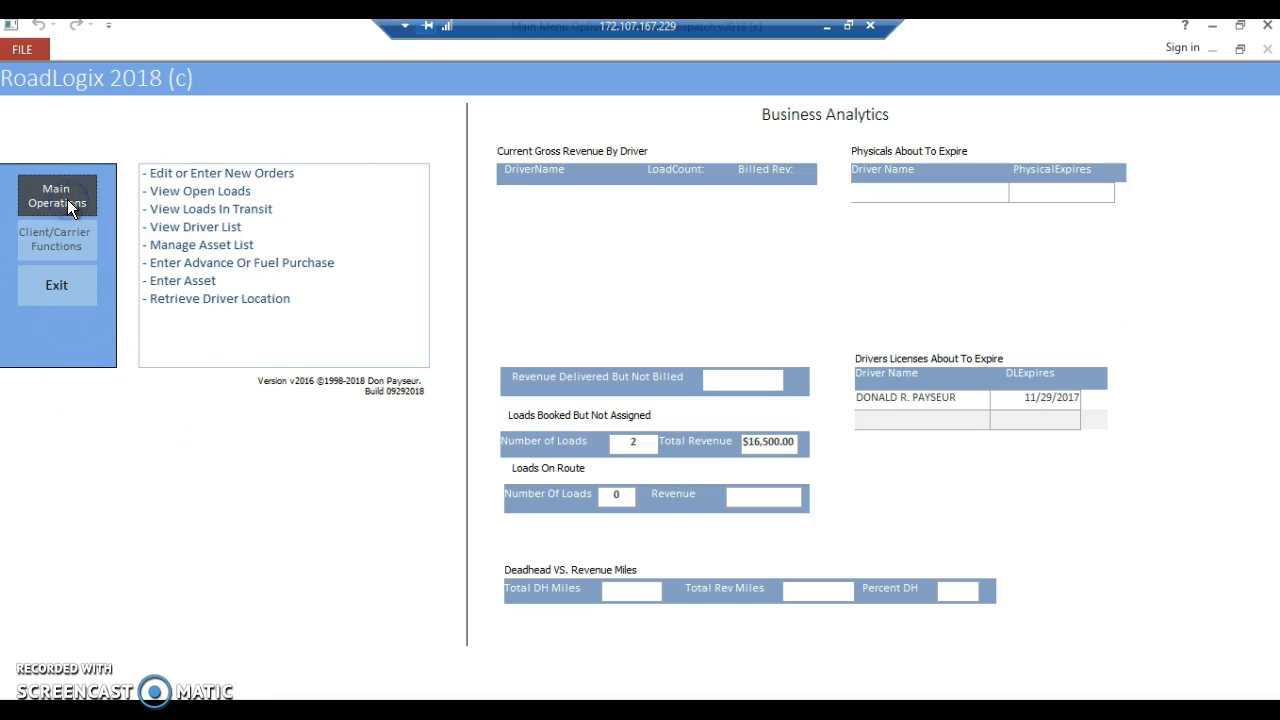
left_click(220, 174)
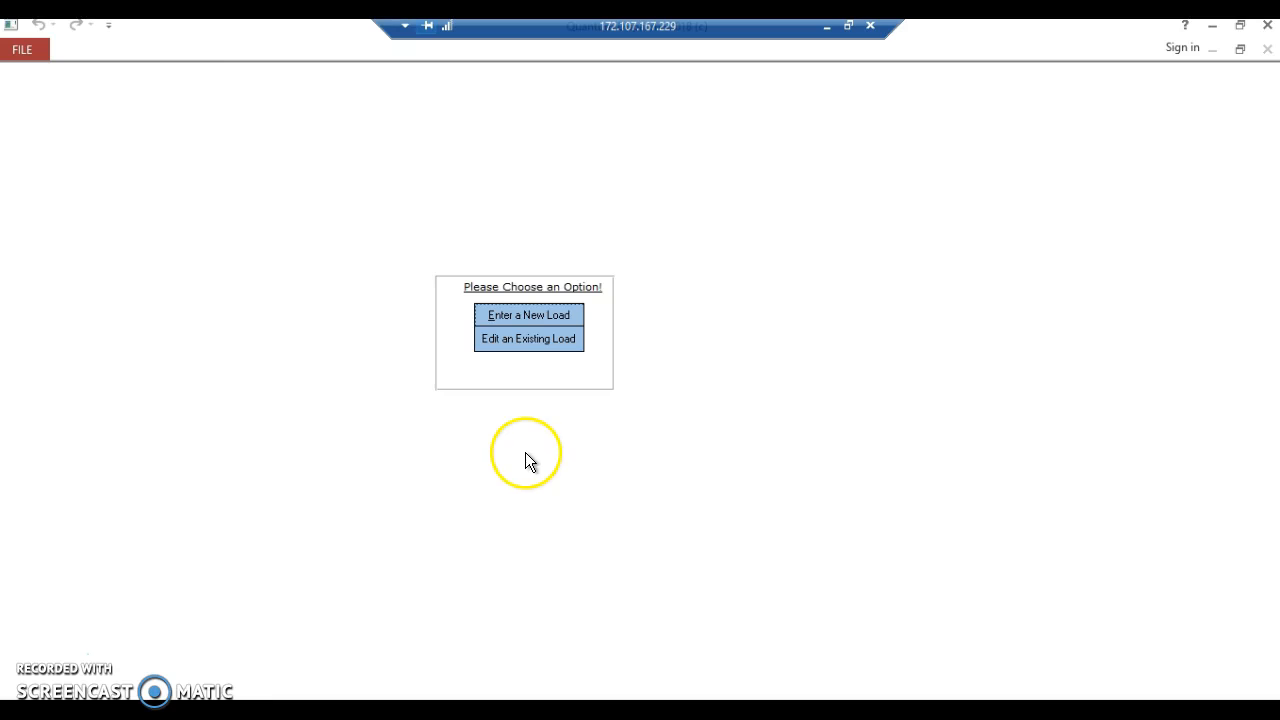
left_click(524, 318)
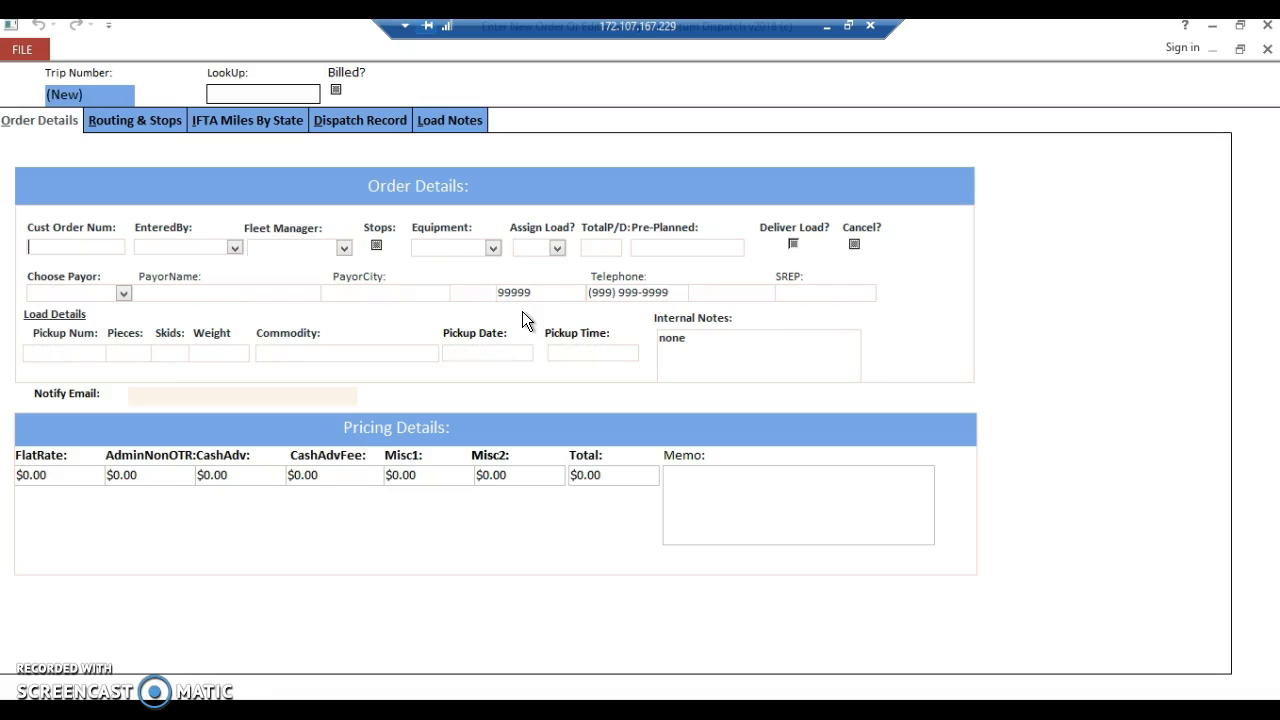
Enter the customer order number, the entering person and the fleet manager, and set the equipment to REEFER53.
type("3498")
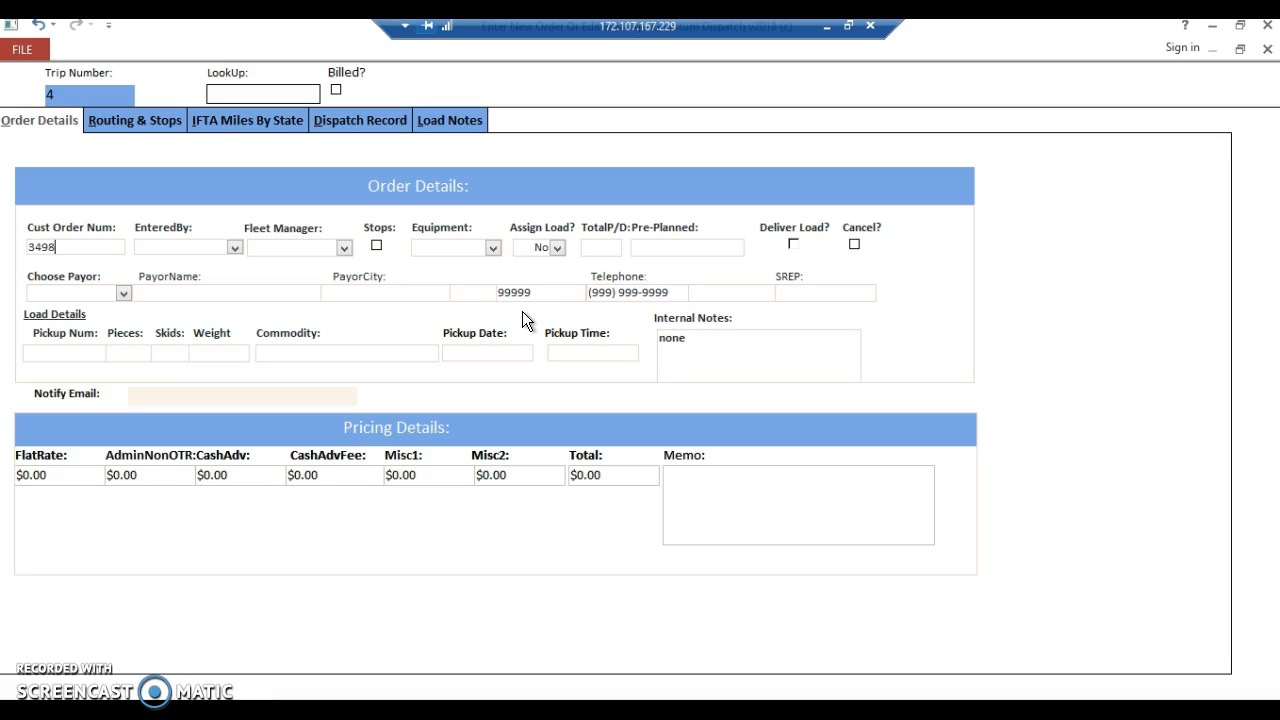
type("88876")
key("Tab")
type("D")
key("Tab")
type("D")
key("Tab")
type("R")
key("Tab")
key("Tab")
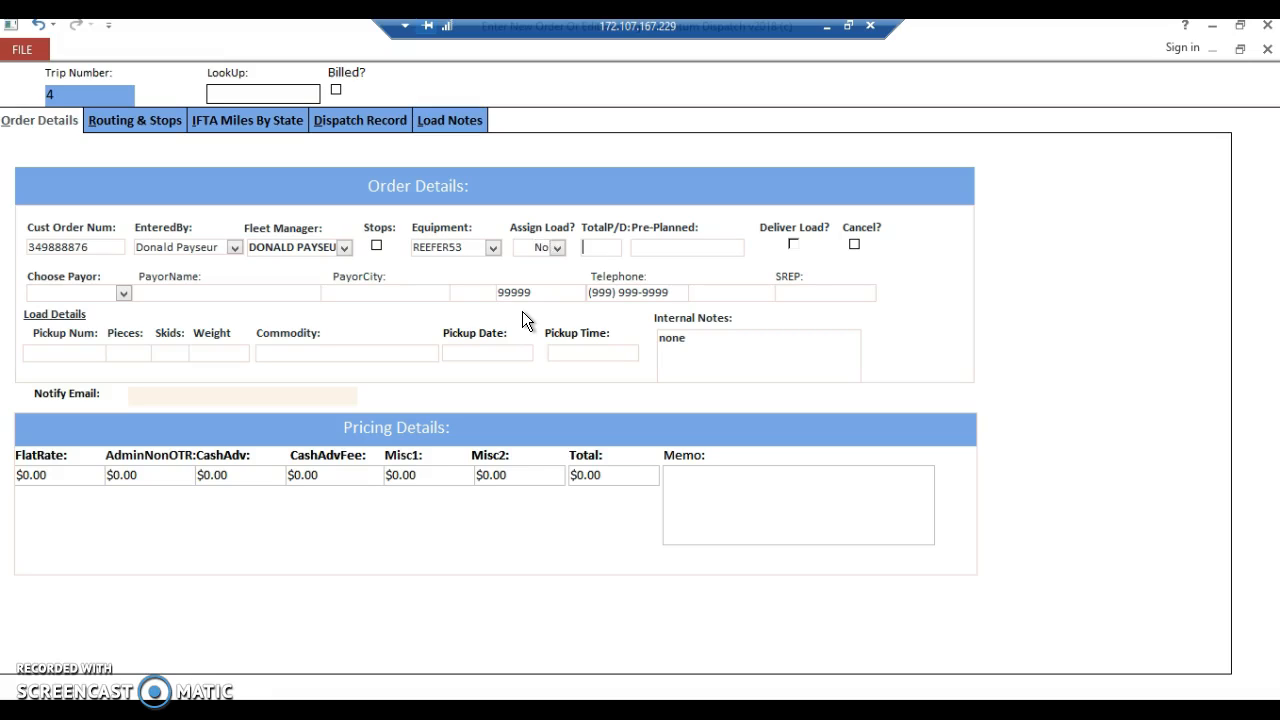
Set the order's total pickups and deliveries to 1/1, leaving Pre-Planned empty.
key("shift+Tab")
left_click(601, 247)
type("1/1")
left_click(679, 263)
key("Tab")
Choose C.H. Robinson in Chicago, IL as the payor of the order.
key("Tab")
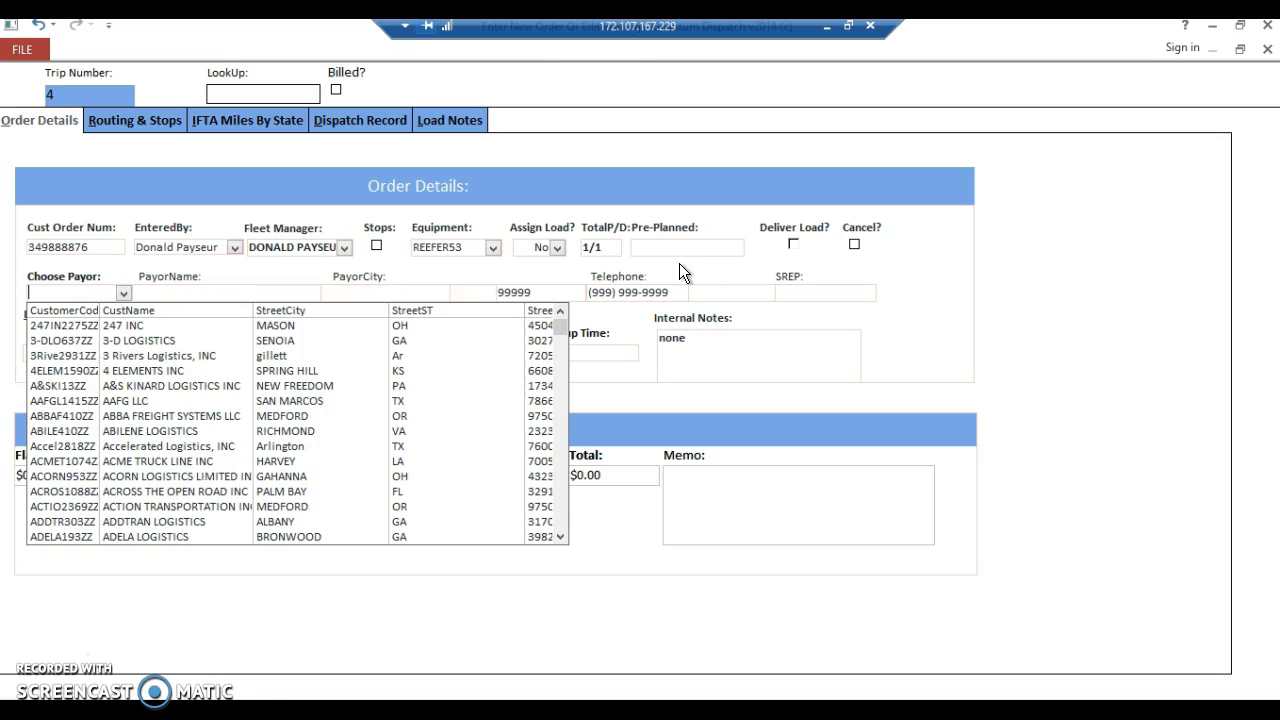
type("c.H.R27ZZ")
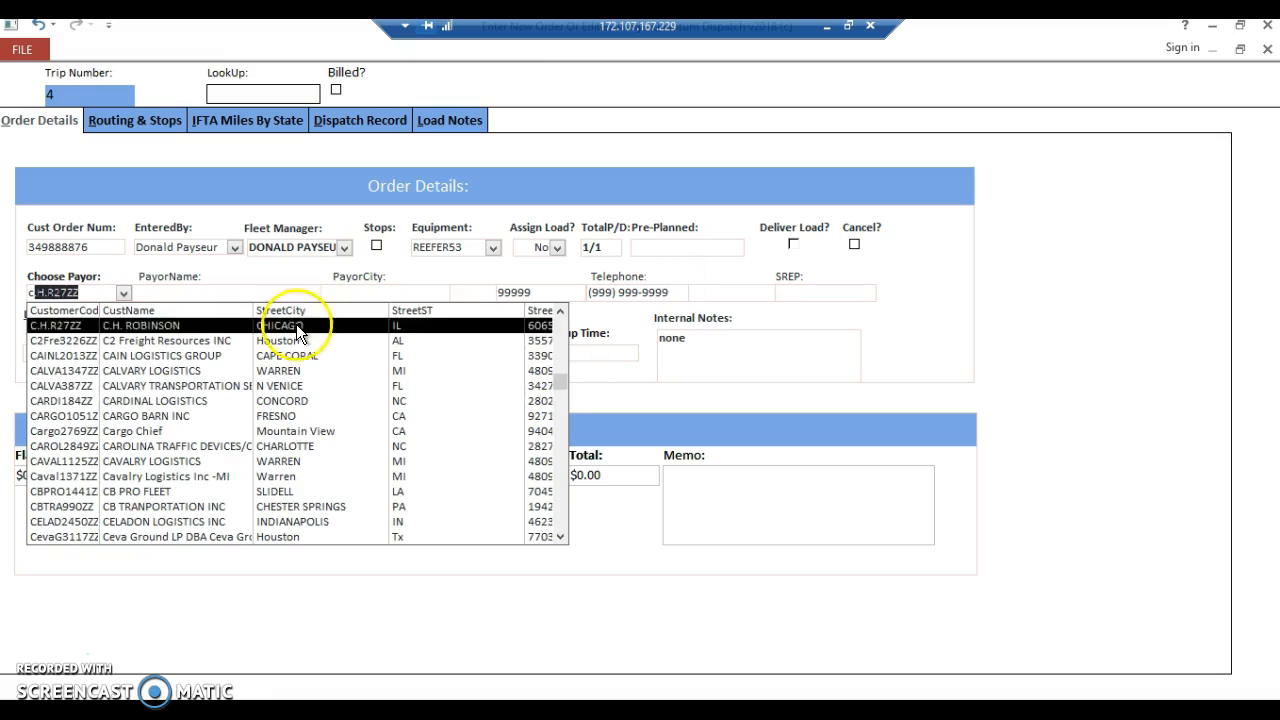
left_click(292, 325)
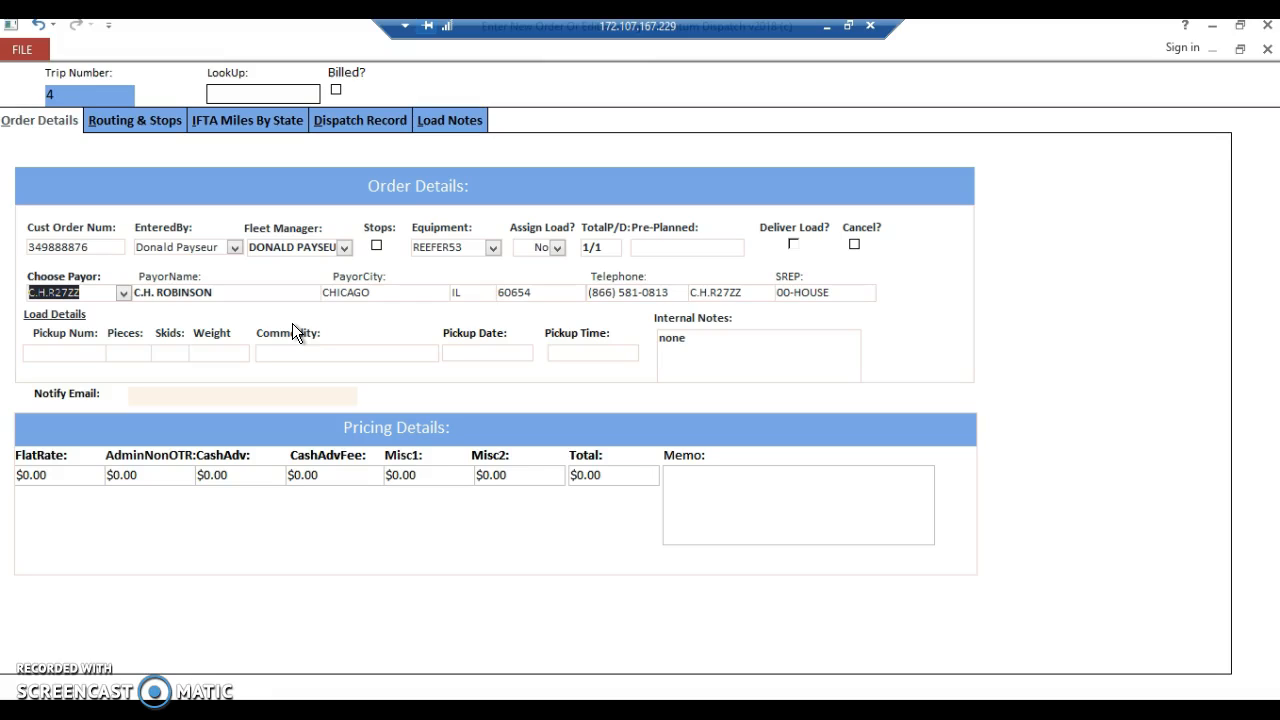
key("Tab")
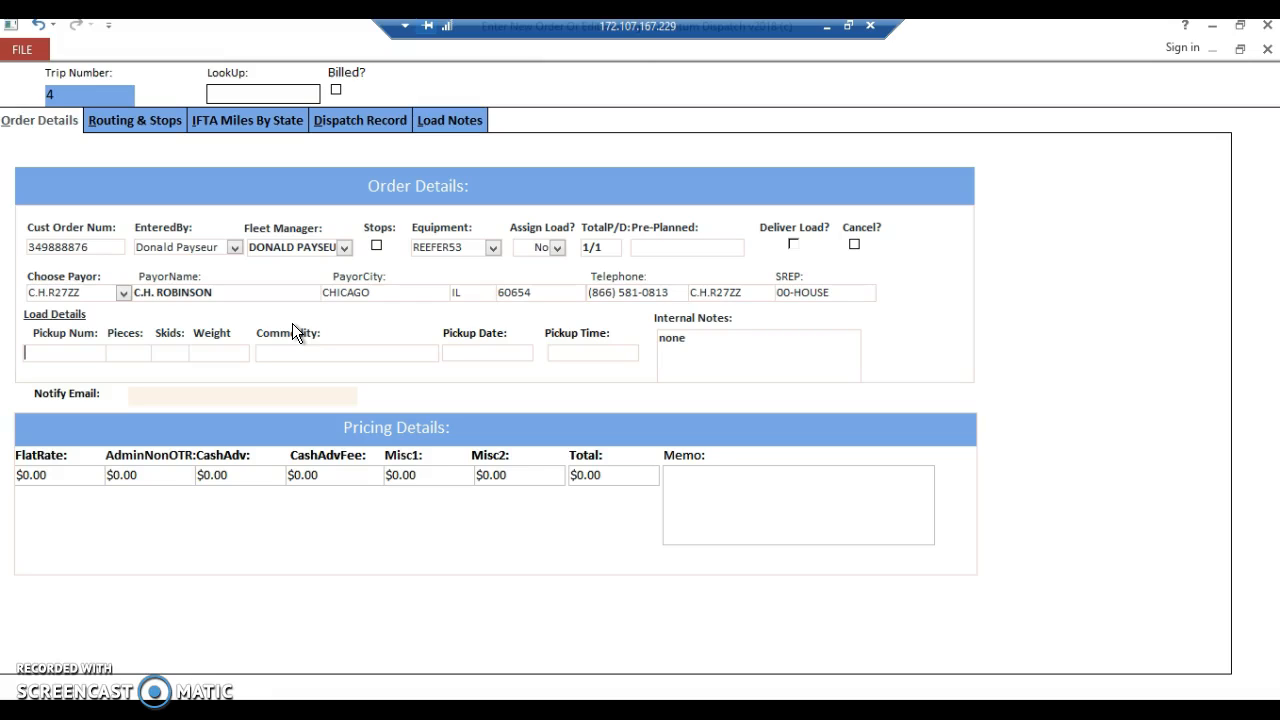
Enter the pickup number in the load details and set 300 pieces, 24 skids and a weight of 25000.
type("452888")
key("Tab")
type("300")
key("Tab")
type("24")
key("Tab")
type("25000")
key("Tab")
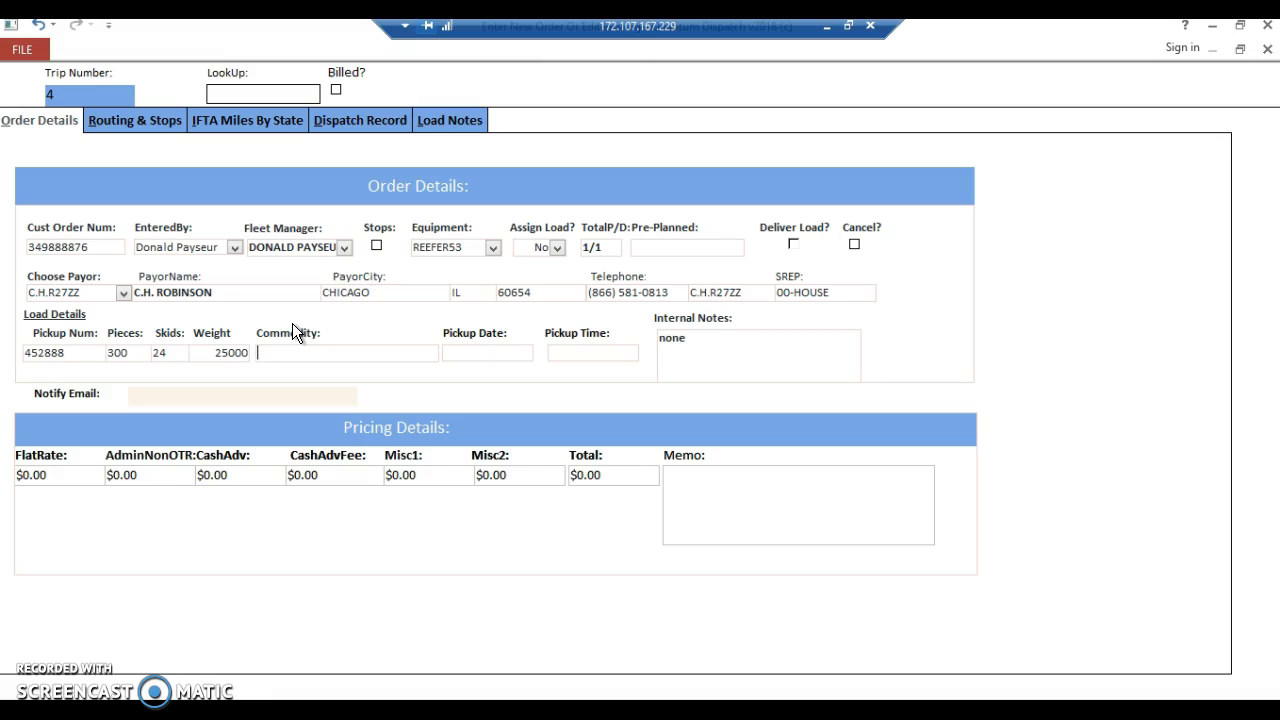
Set the load's commodity to foodstuffs and its pickup to 10/11/2018 at 13:00.
type("foodstuffs")
key("Tab")
type("10/11/2018")
key("Tab")
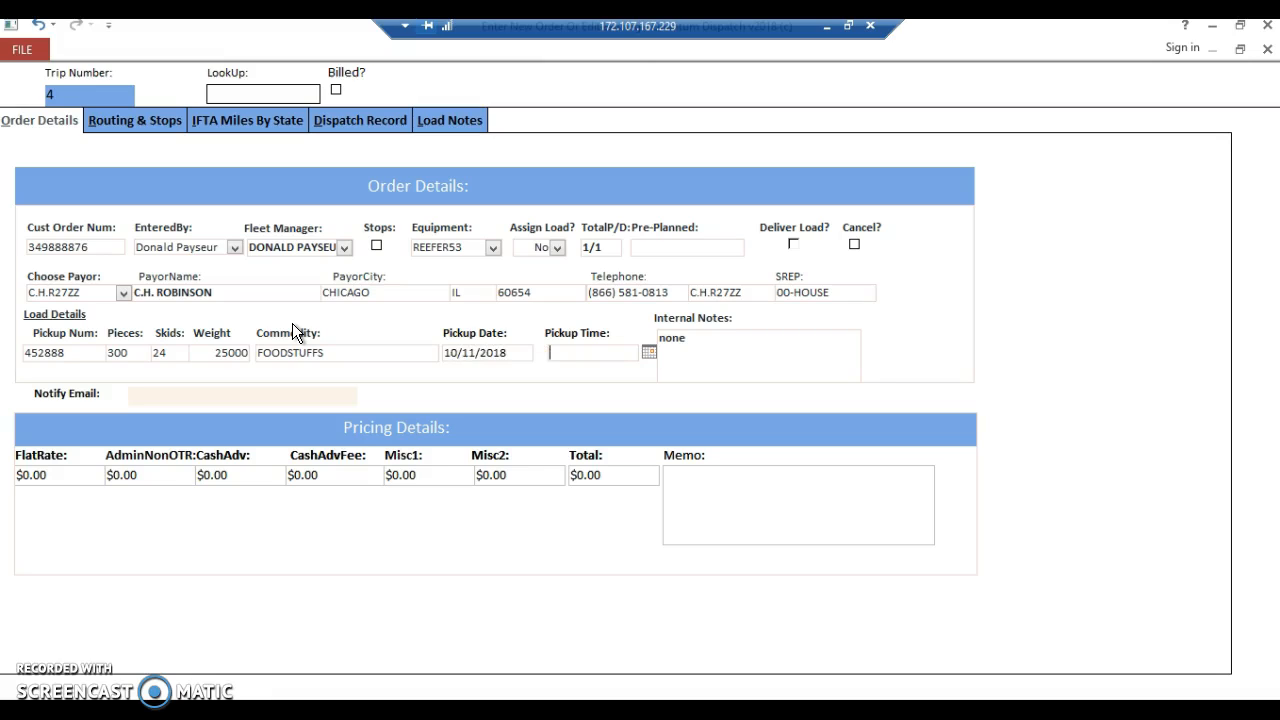
type("13:00")
key("Tab")
Set the flat rate to $1,500.00 in the pricing details, leaving the other charges at zero.
key("Tab")
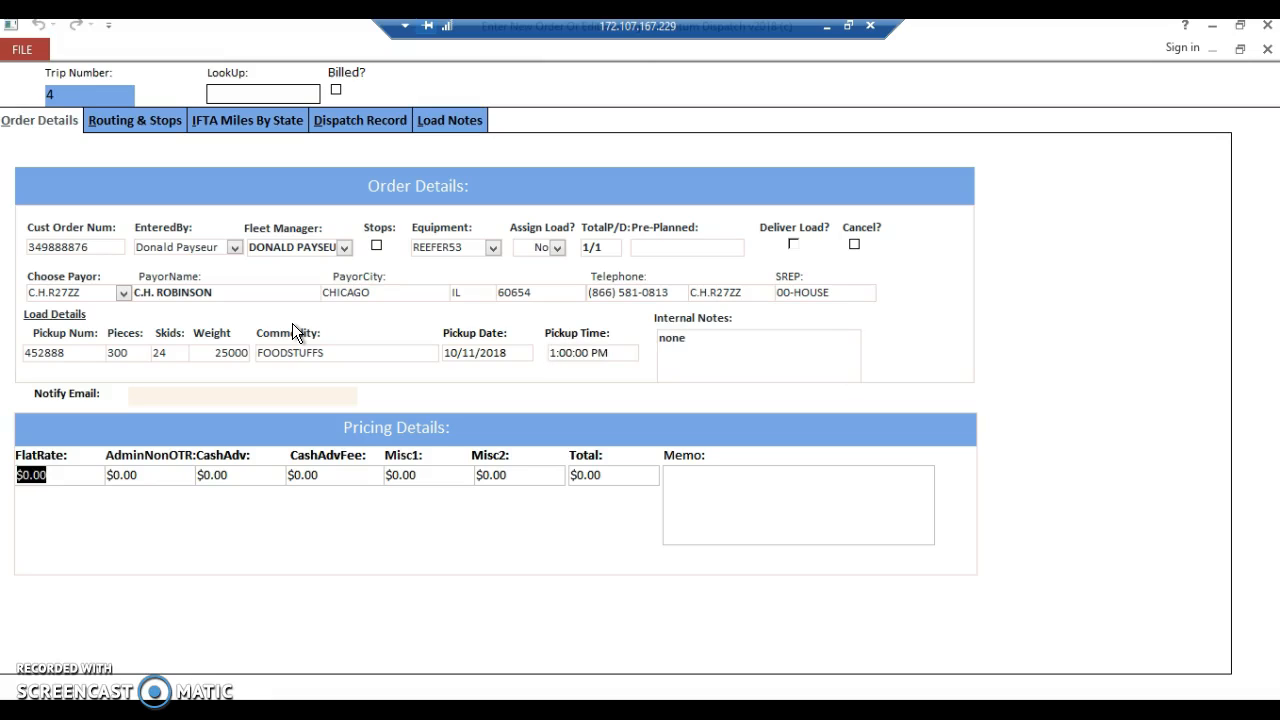
type("1500")
key("Tab")
key("Tab")
key("Tab")
key("Tab")
key("Tab")
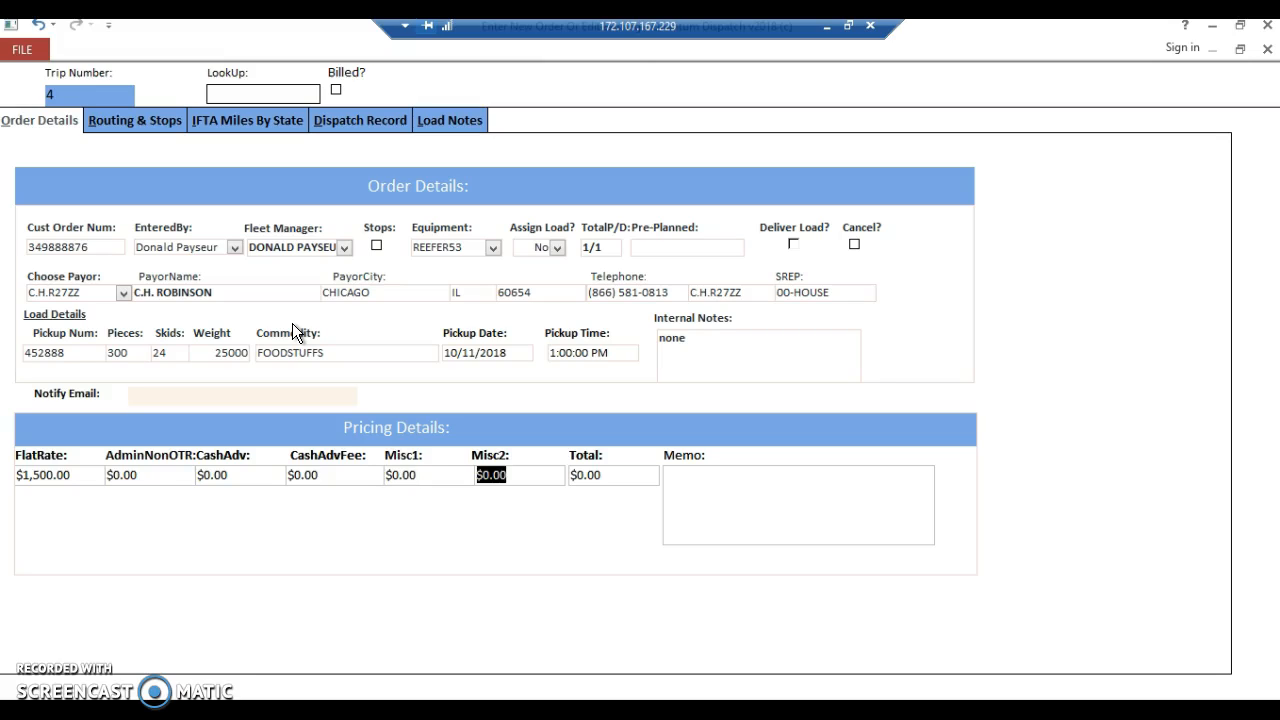
key("Tab")
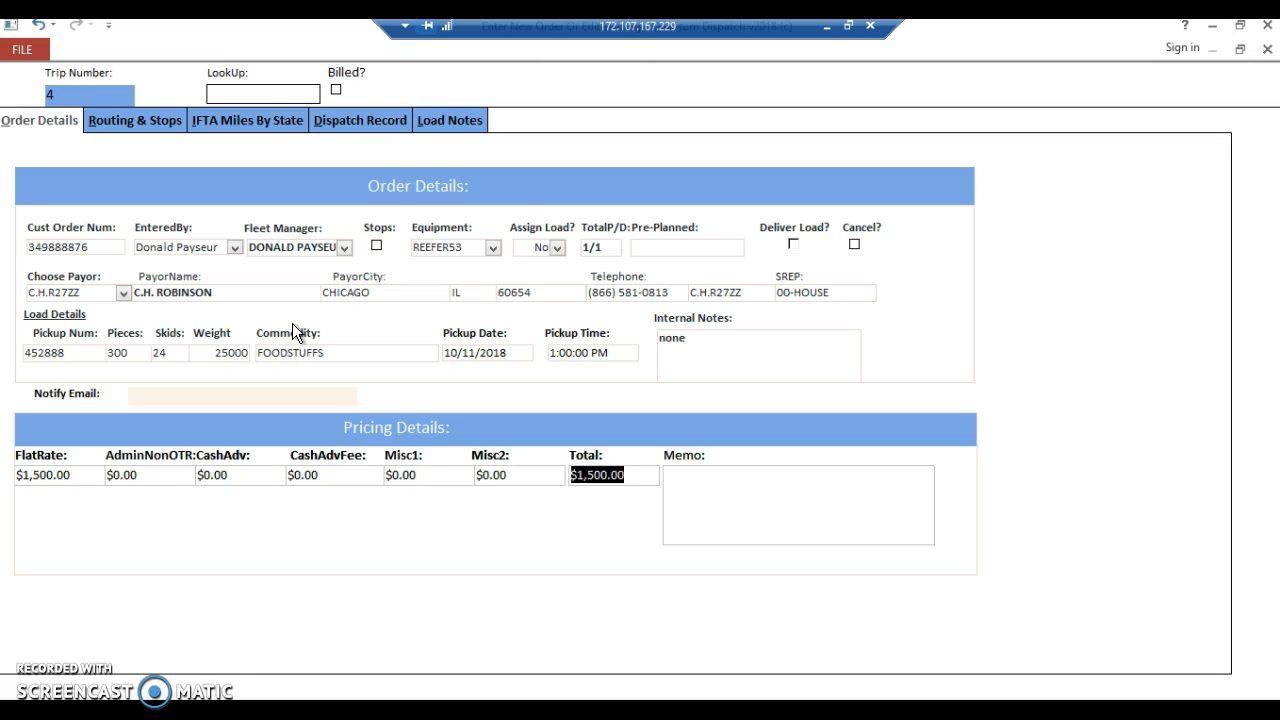
key("Tab")
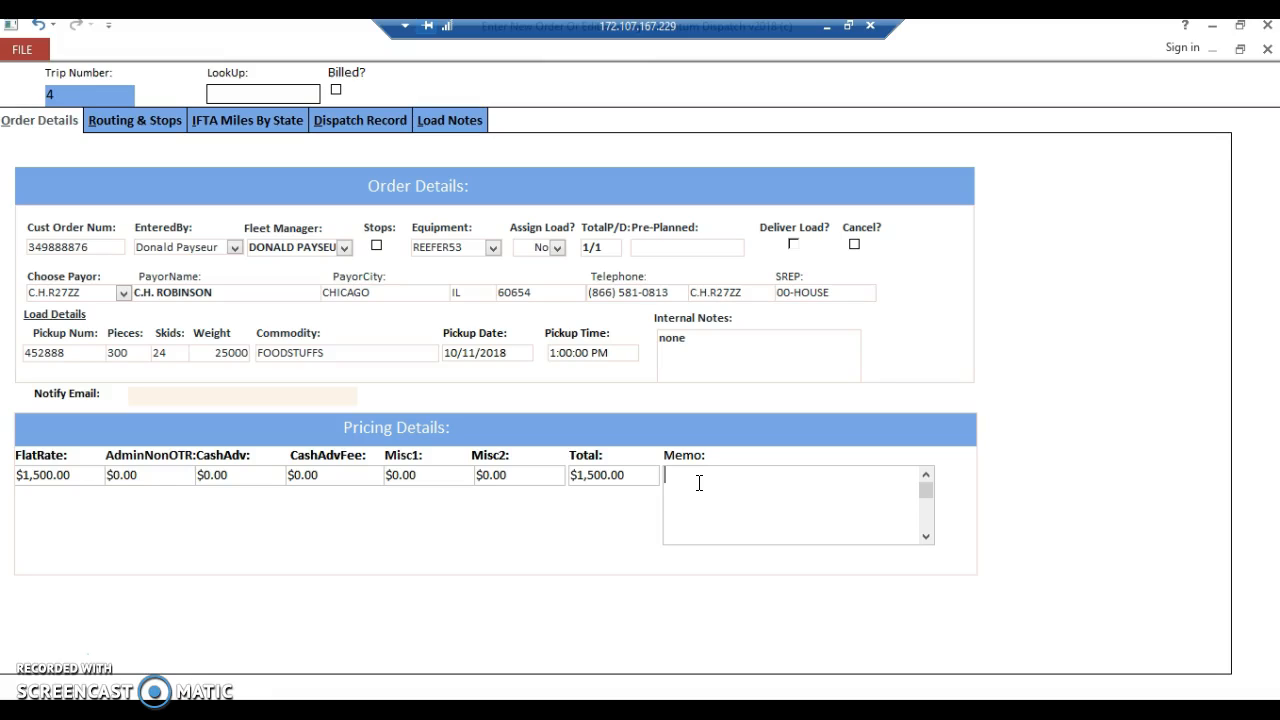
Add the pricing memo "lumper reimburse with rec attached".
type("lumper reimburse with rec attached")
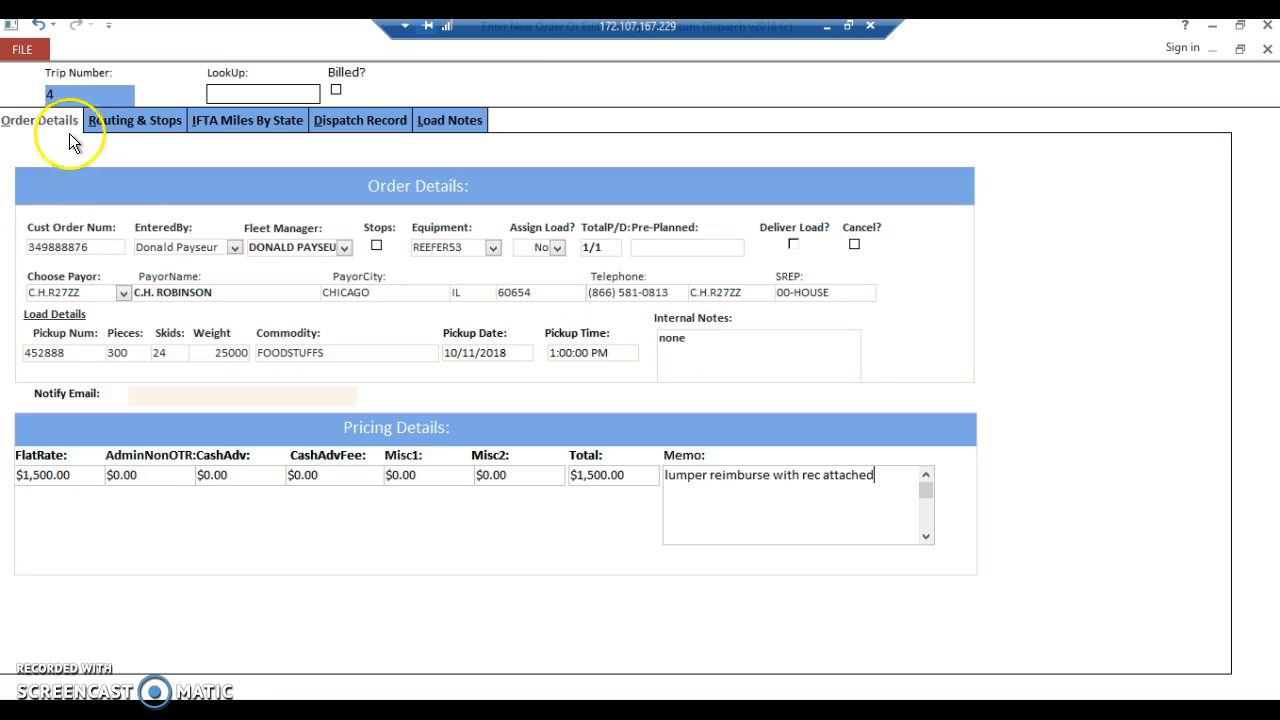
Add stop 1 to the routing as a Pickup at 7 UP Snapple Southeast in Jacksonville, FL.
left_click(122, 121)
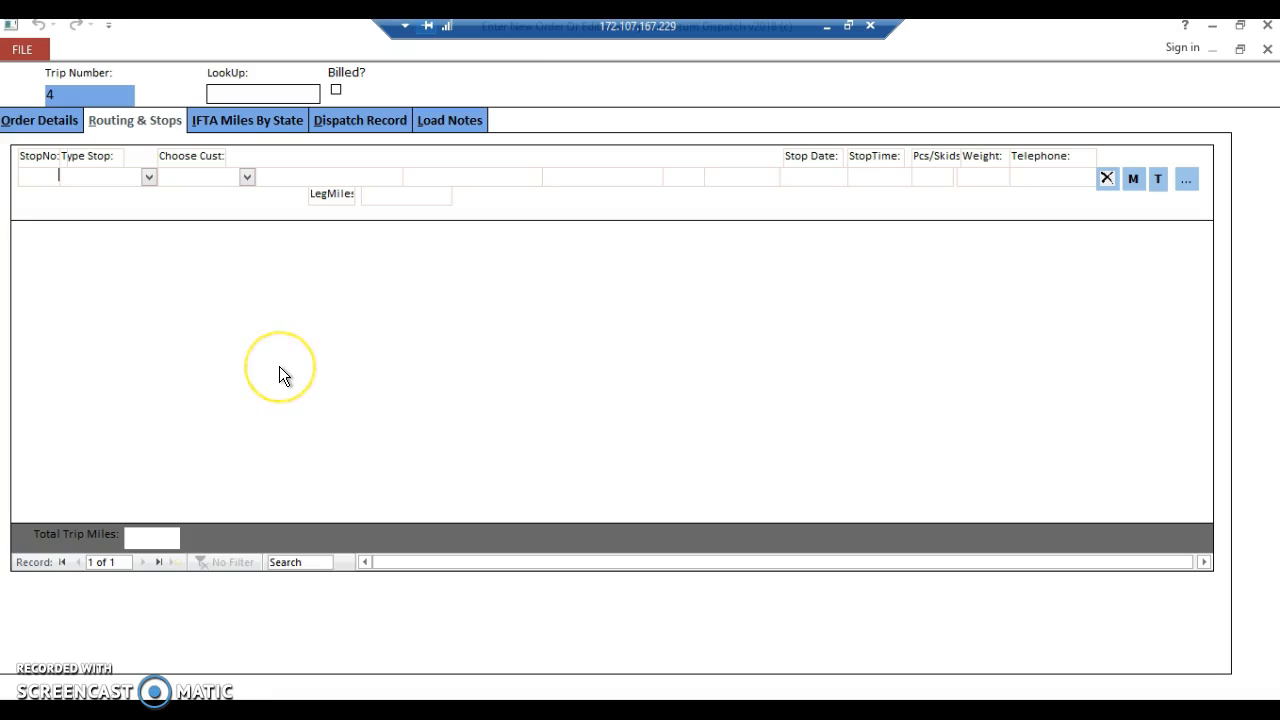
type("1")
type("Pickup")
key("Tab")
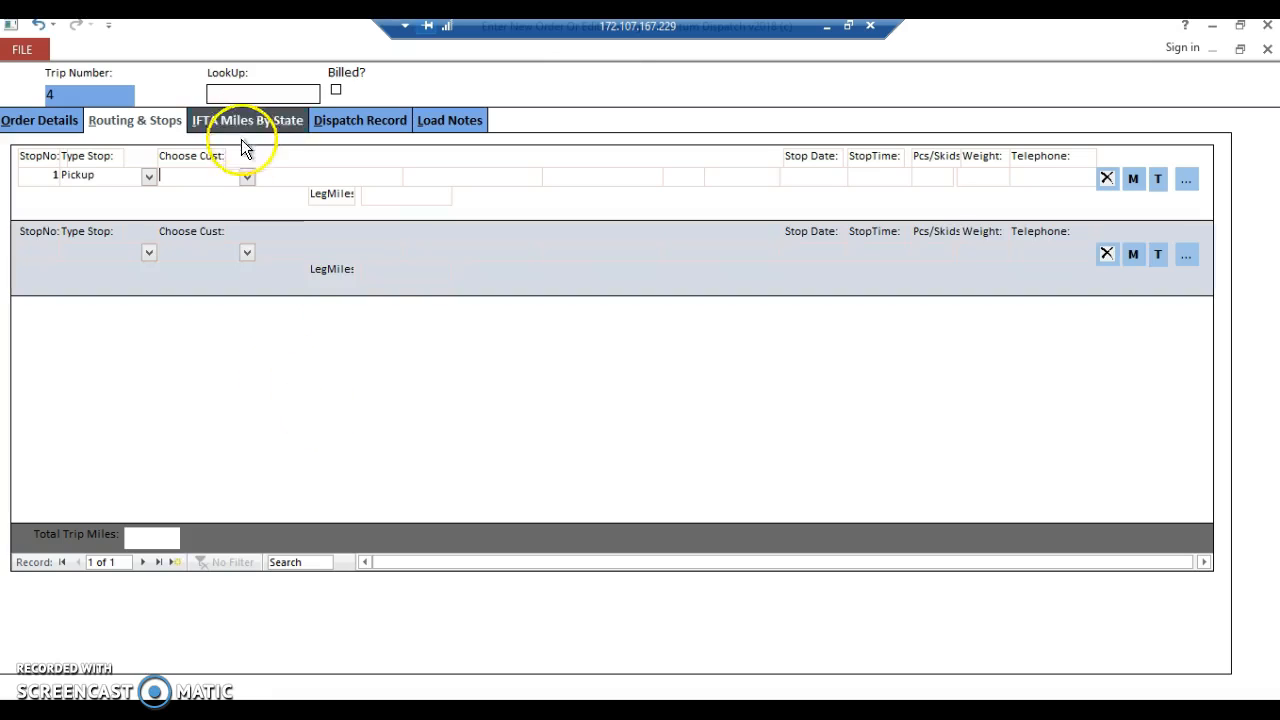
left_click(246, 177)
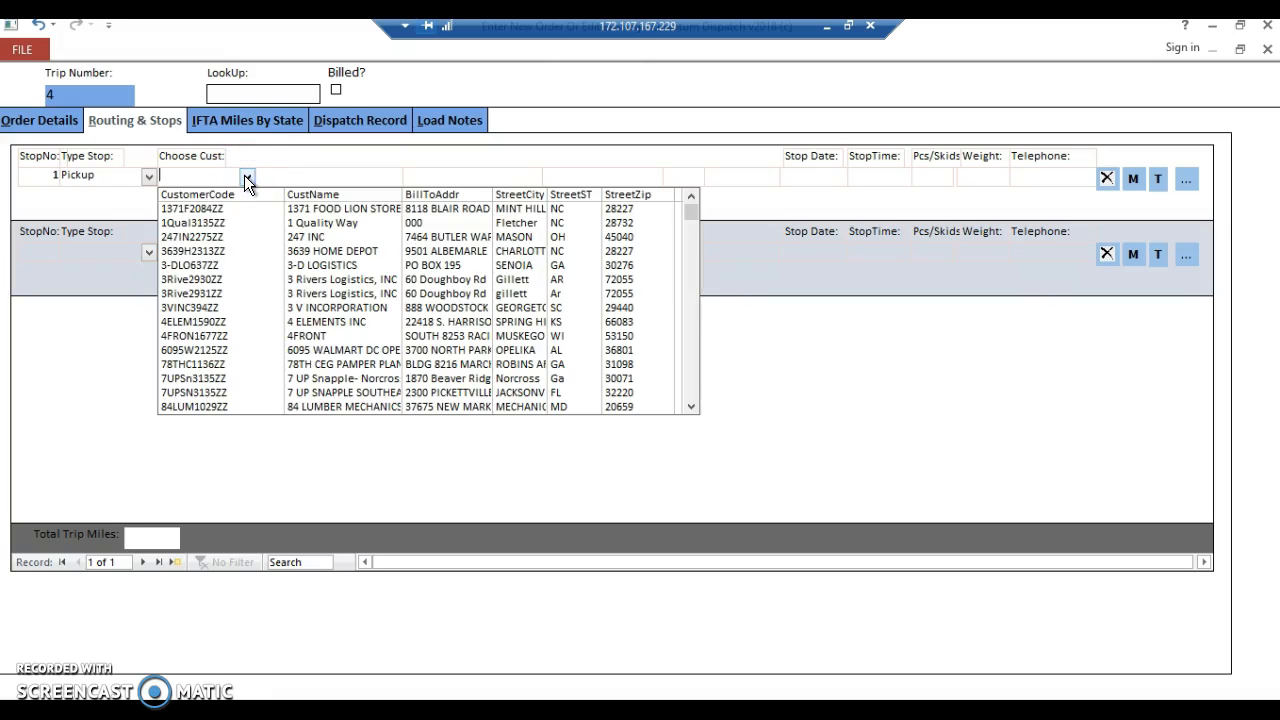
left_click(349, 393)
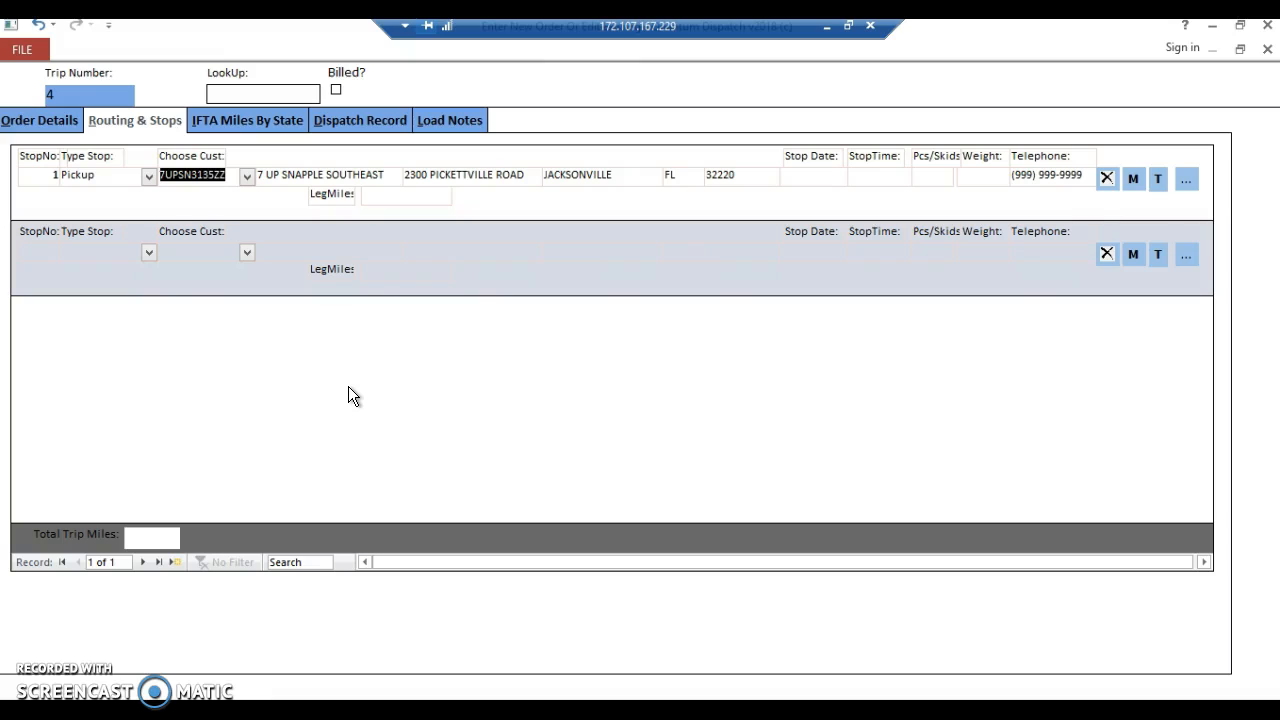
Schedule the pickup stop for 10/11/2018 at 1:00 PM with 24 pieces/skids and a weight of 24000.
left_click(809, 157)
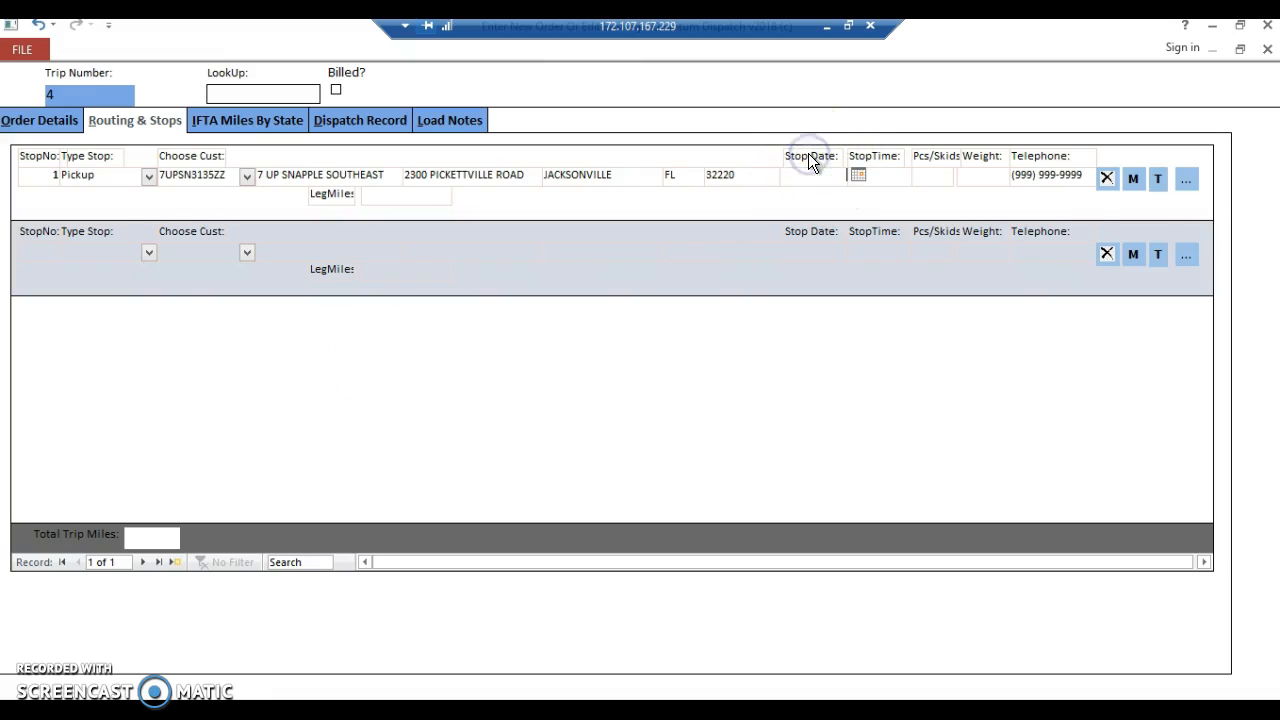
type("10/11/2018")
key("Tab")
type("1:00:00 PM")
type("24")
type("24000")
key("Tab")
key("Tab")
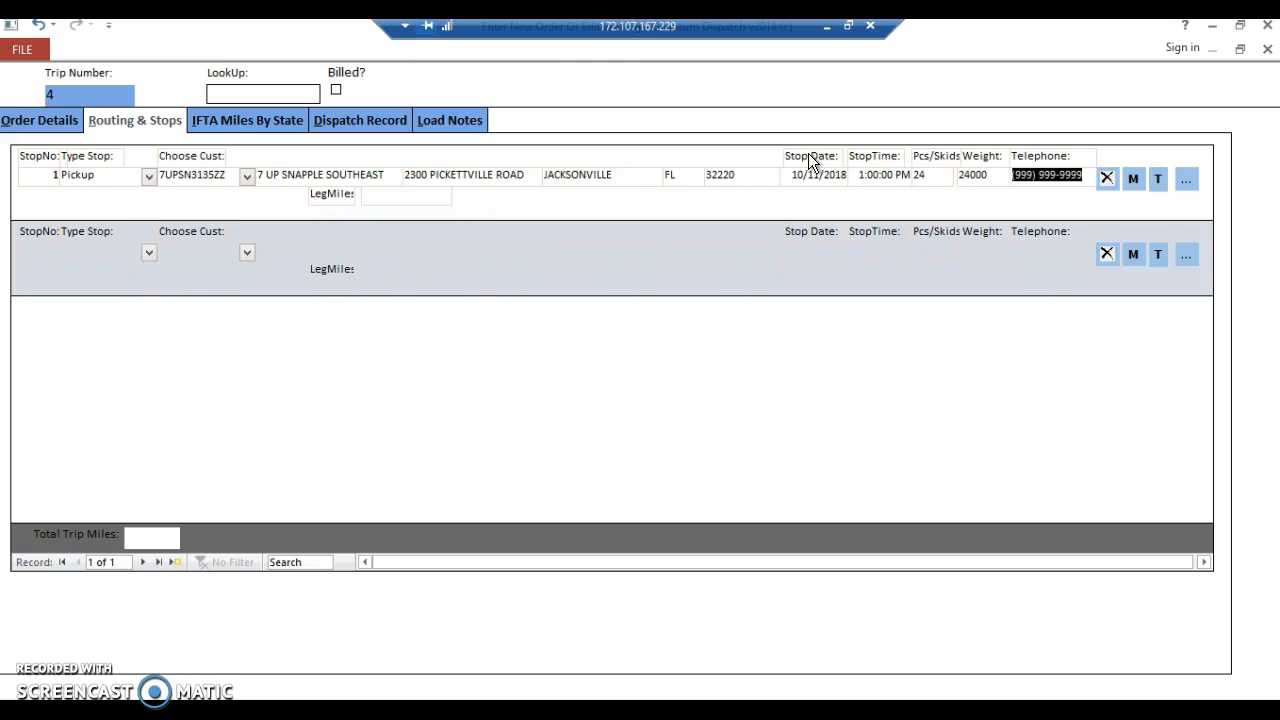
key("Tab")
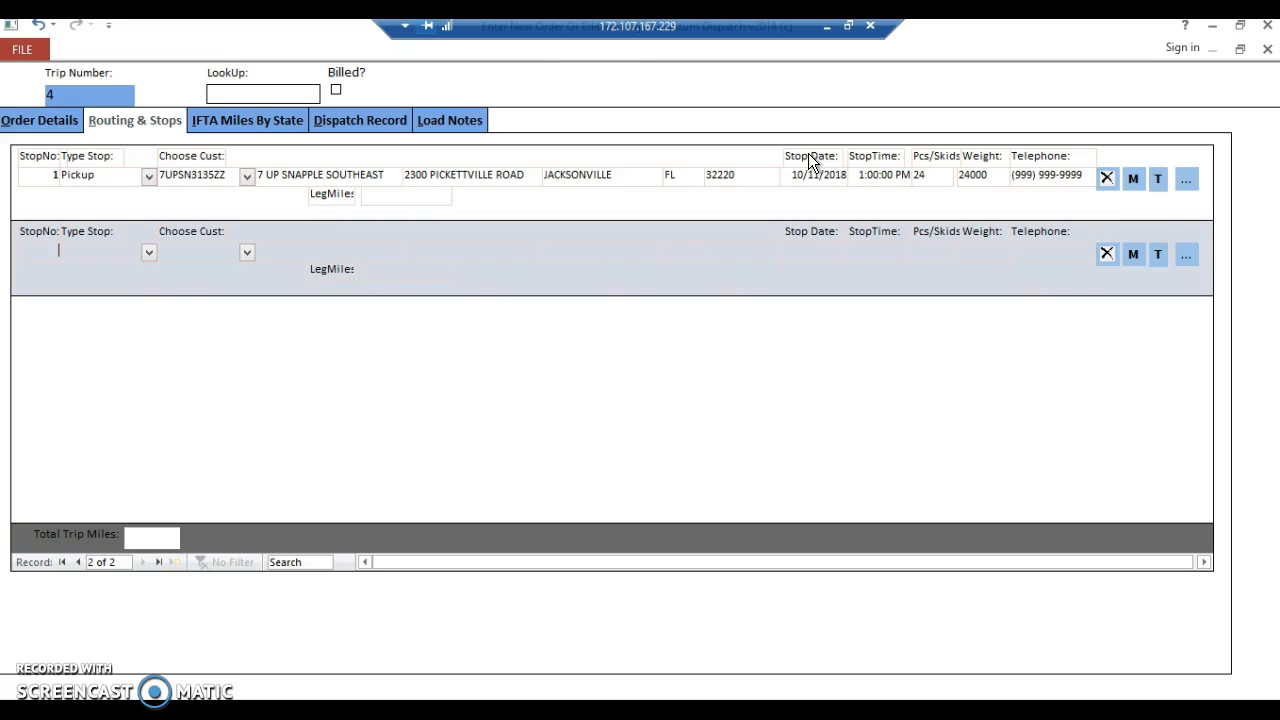
Add stop 2 as the Final Delivery at the Food Lion DC7 in Greencastle, PA.
type("2")
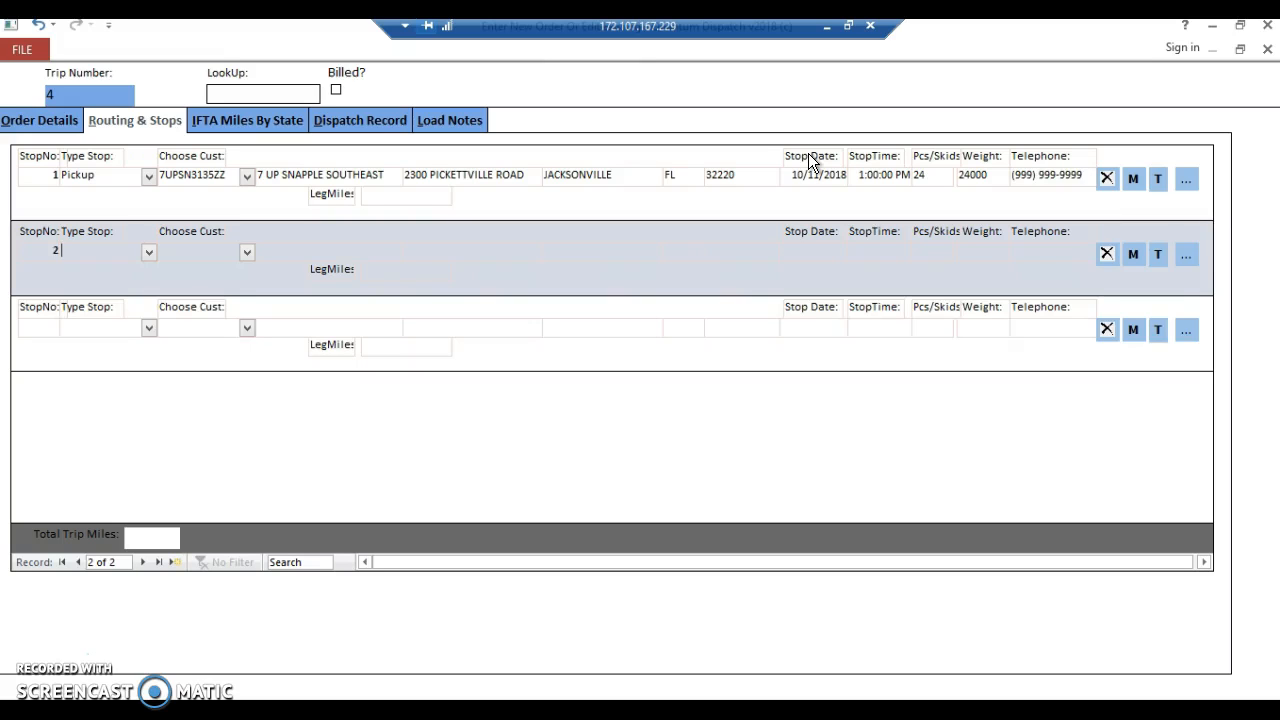
key("Tab")
type("f")
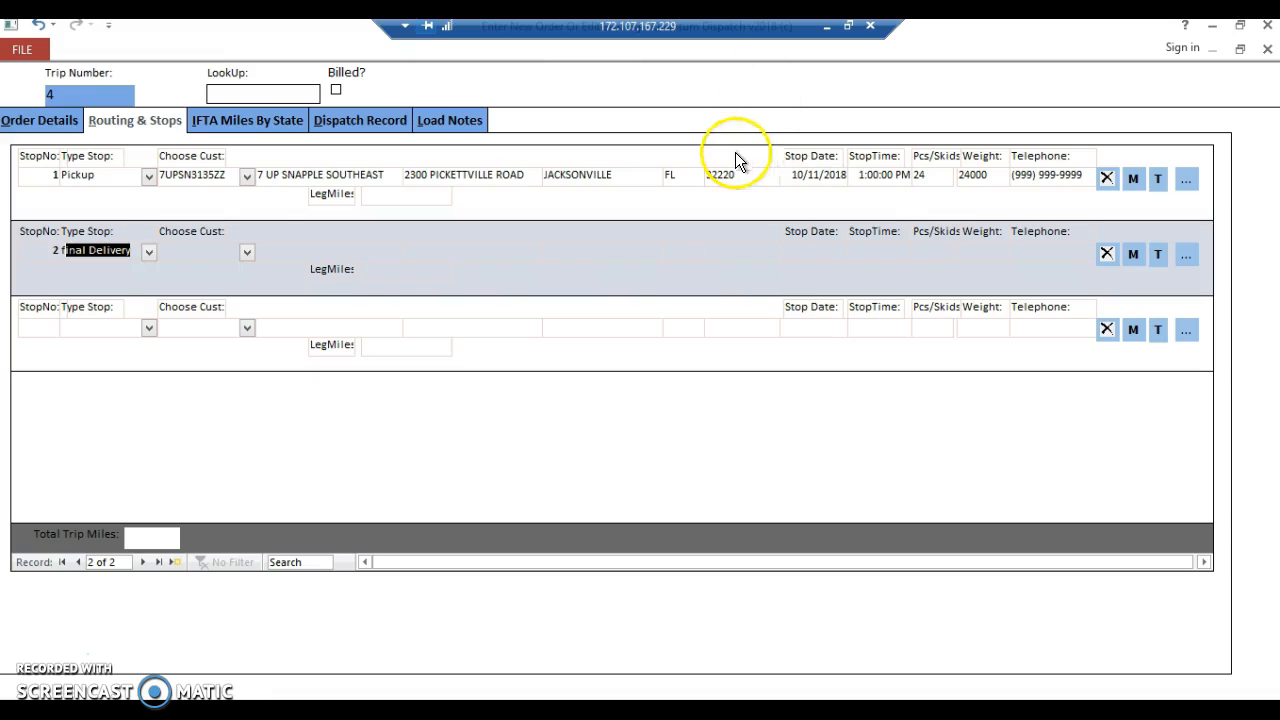
left_click(150, 253)
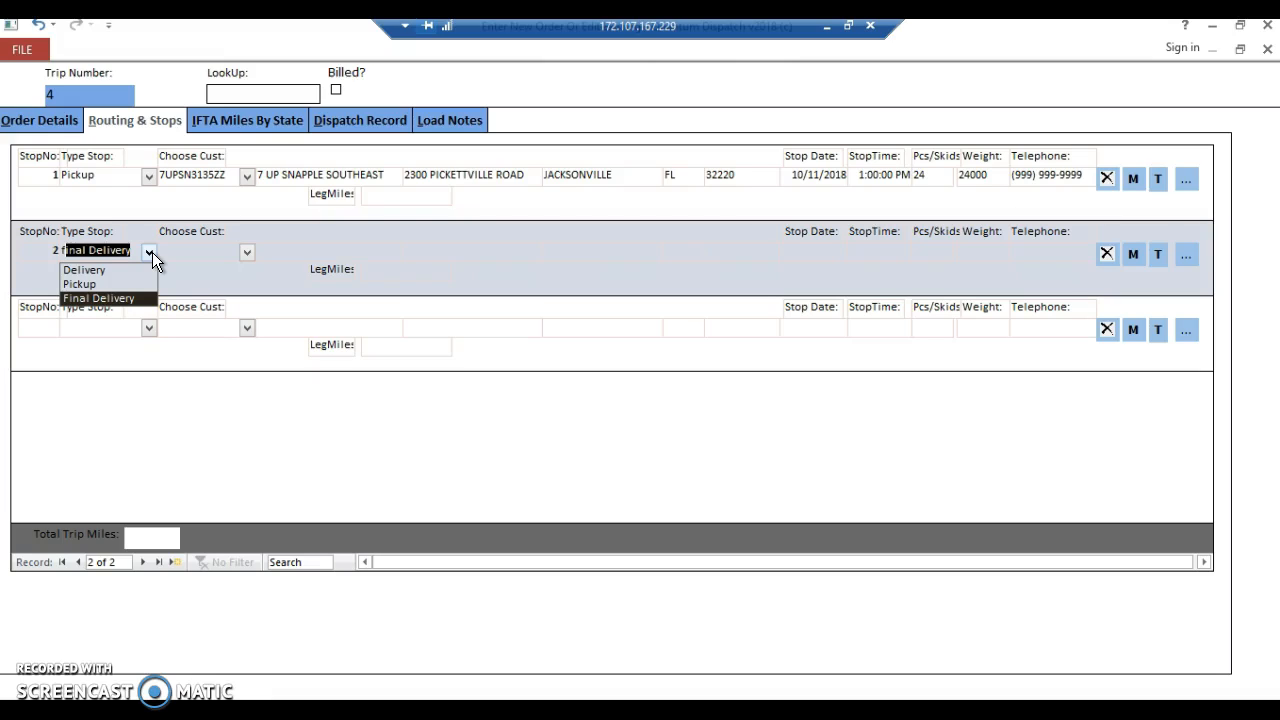
left_click(206, 252)
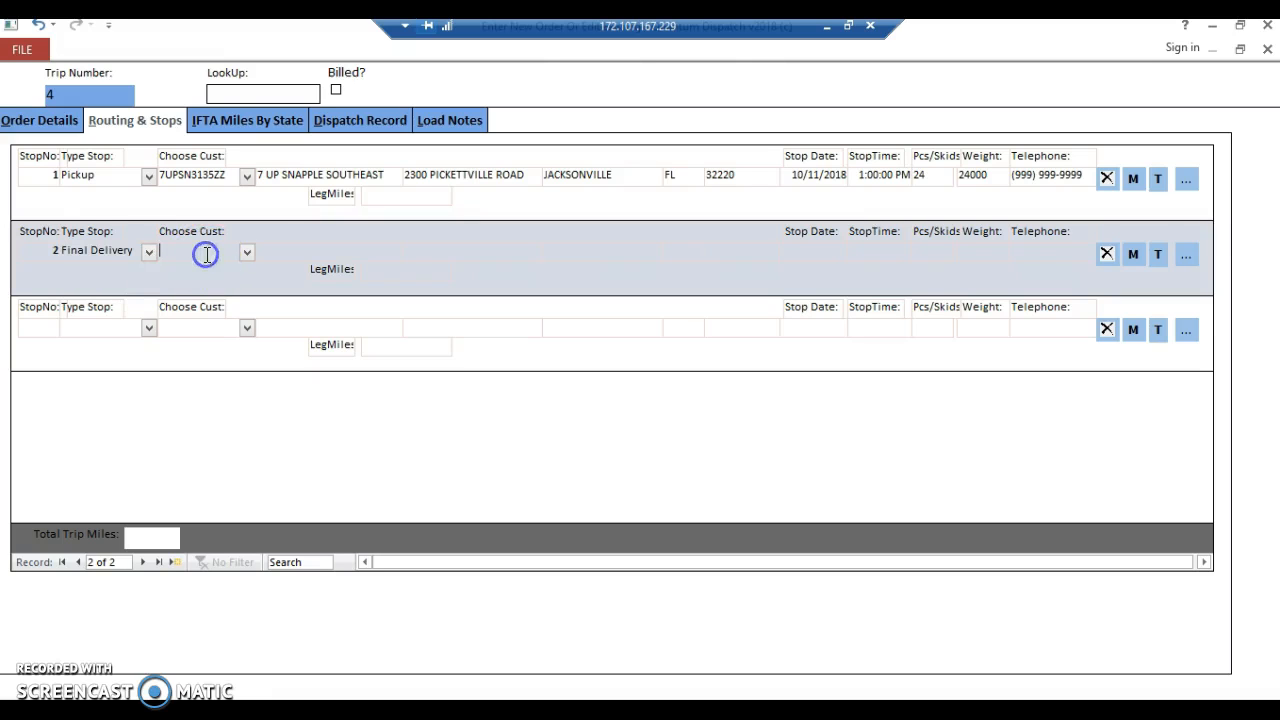
left_click(246, 252)
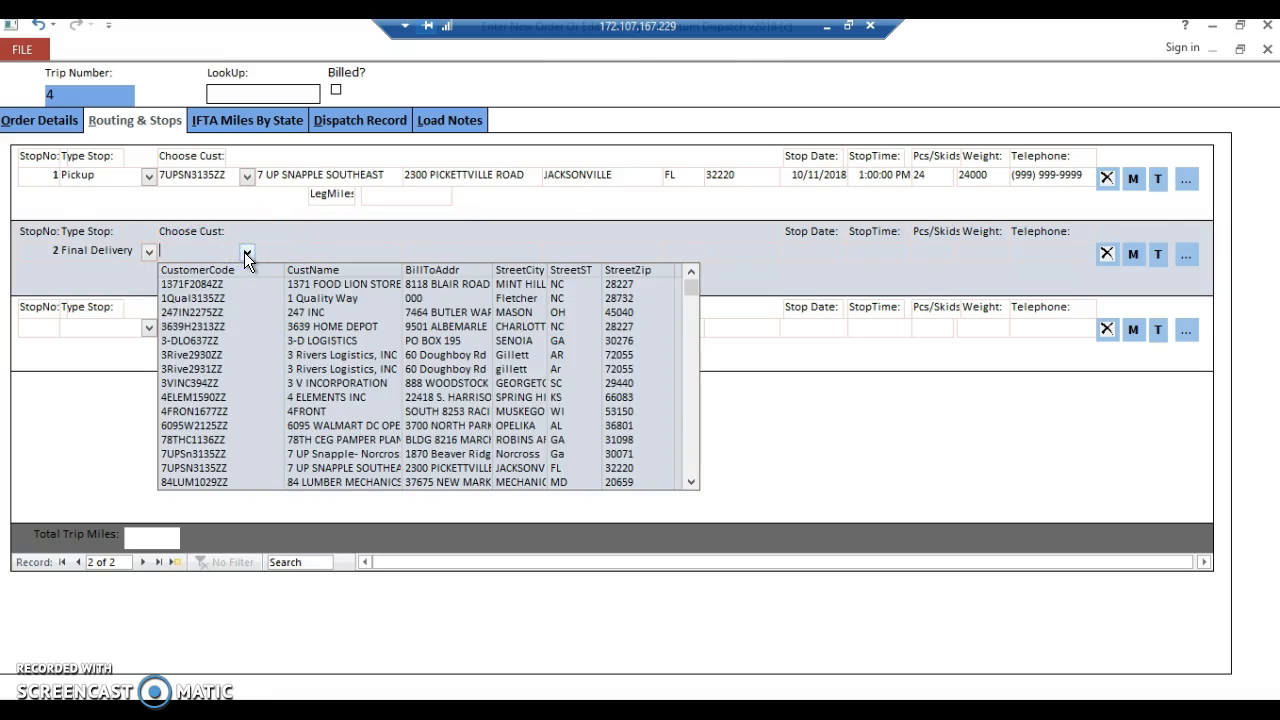
type("foodL1328ZZ")
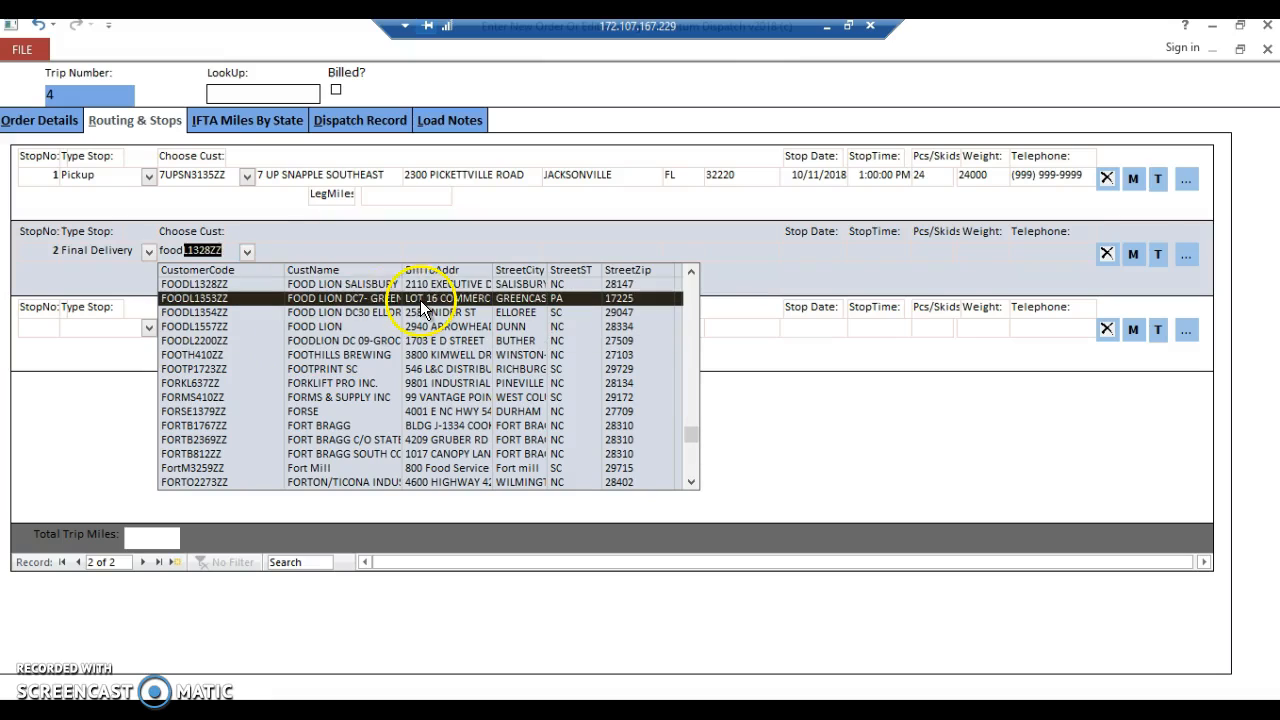
left_click(418, 298)
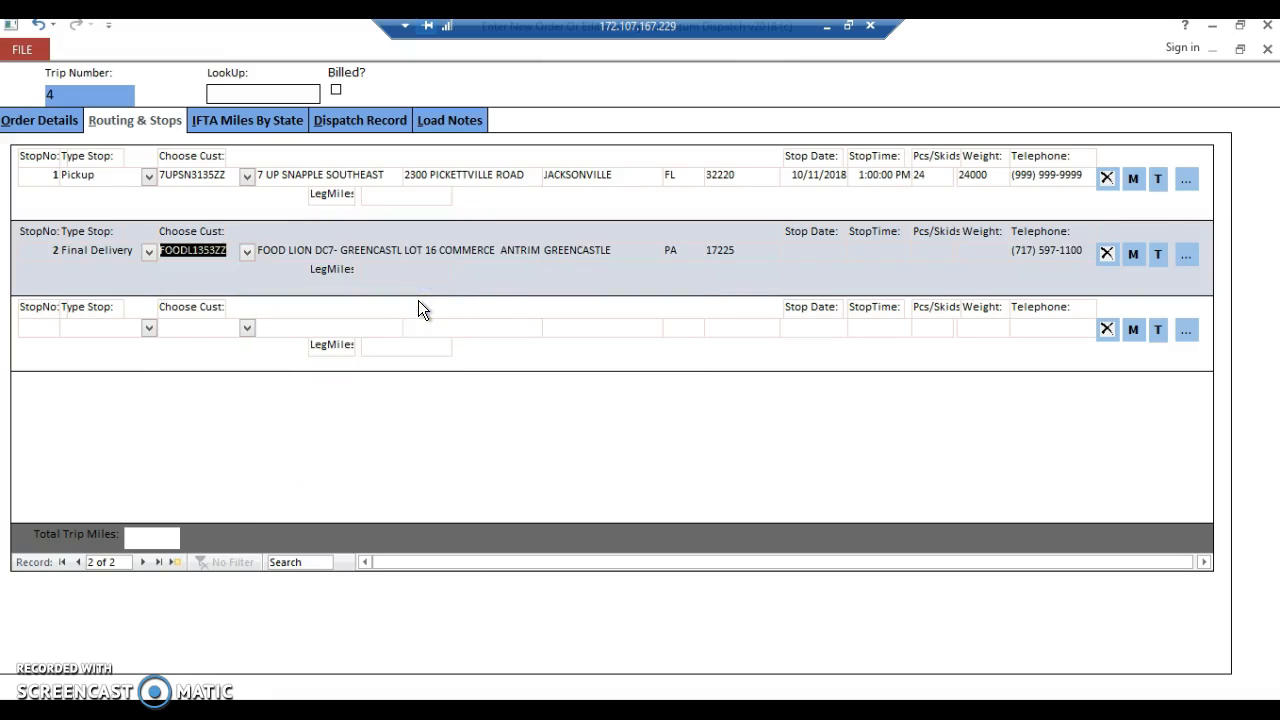
Schedule the final delivery stop for 10/13/2018 at 4:00 PM with 24 pieces/skids and a weight of 24000.
key("Tab")
type("10/13/2018")
key("Tab")
type("4:00:00 PM")
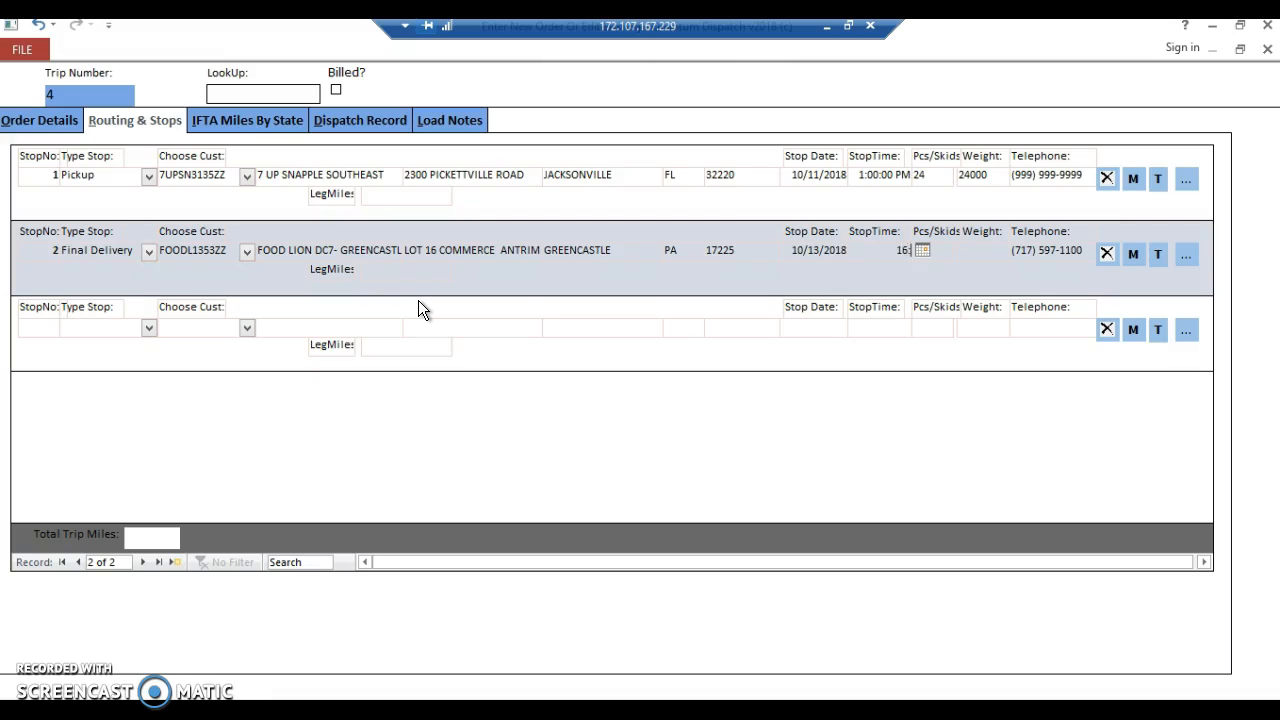
type("24")
type("240000")
key("BackSpace")
key("Tab")
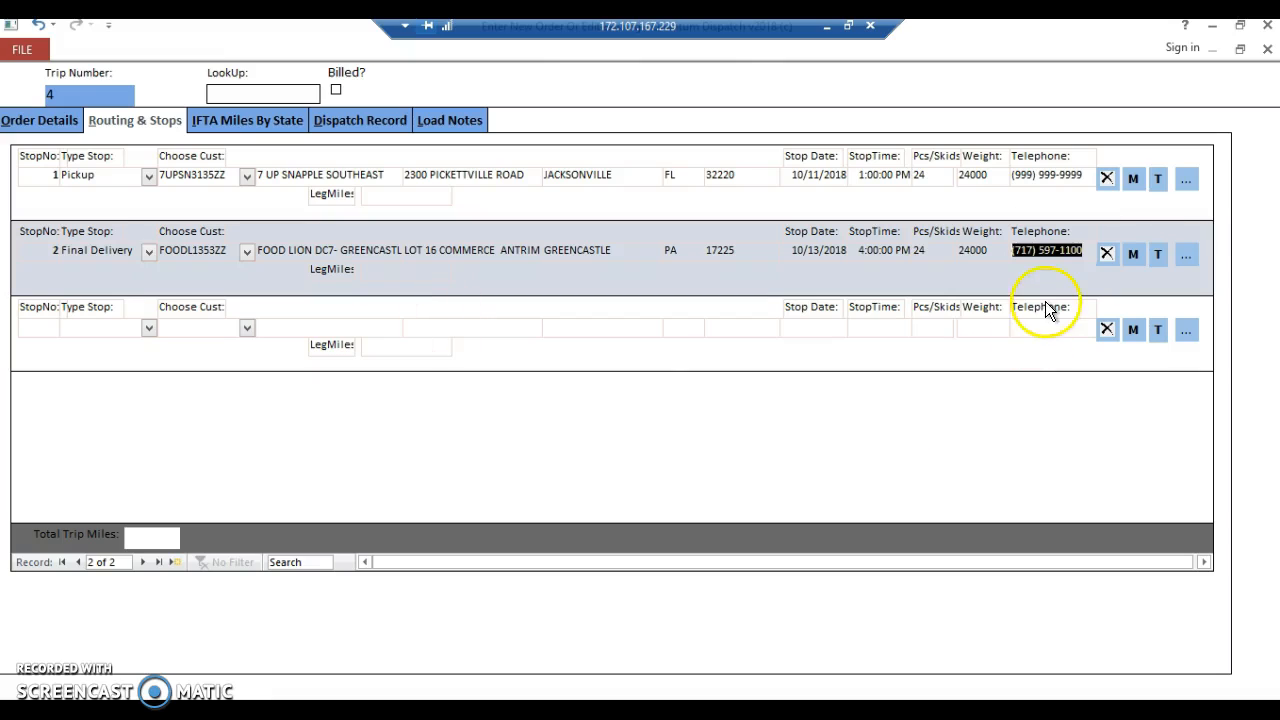
Calculate the final delivery stop's leg mileage and the trip's total miles, and view the IFTA miles by state.
left_click(1135, 257)
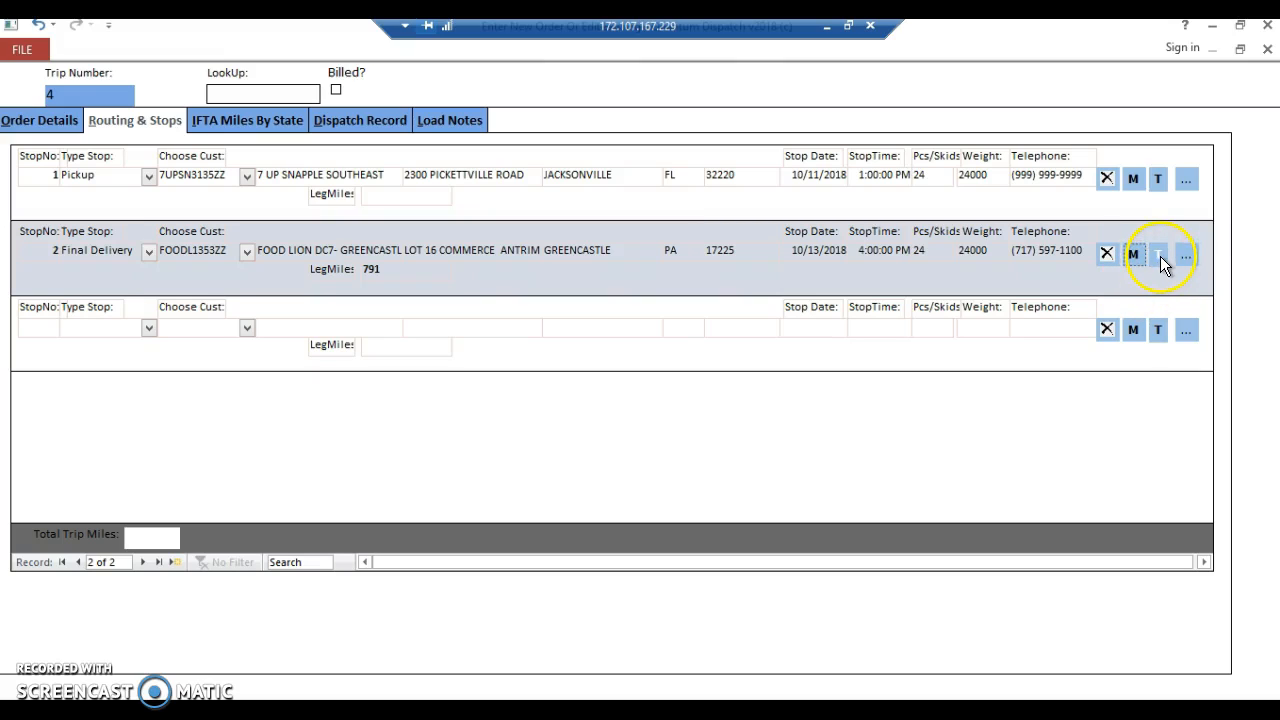
left_click(219, 124)
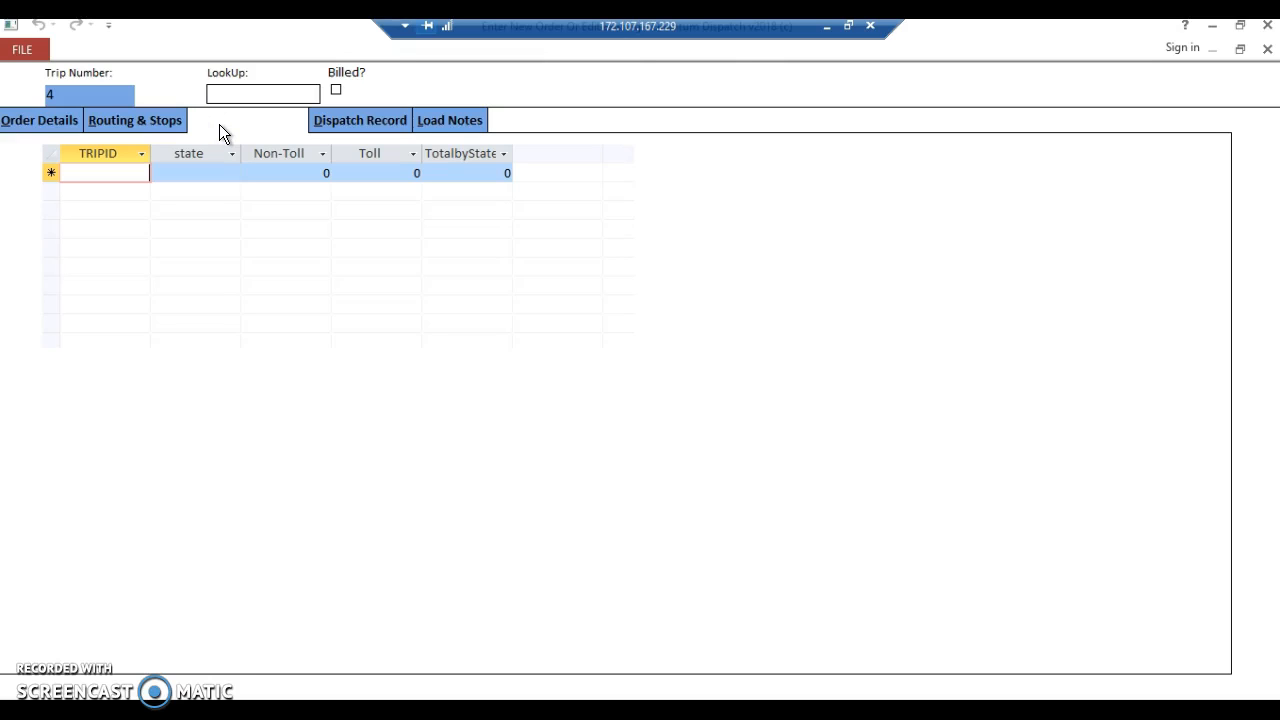
left_click(118, 120)
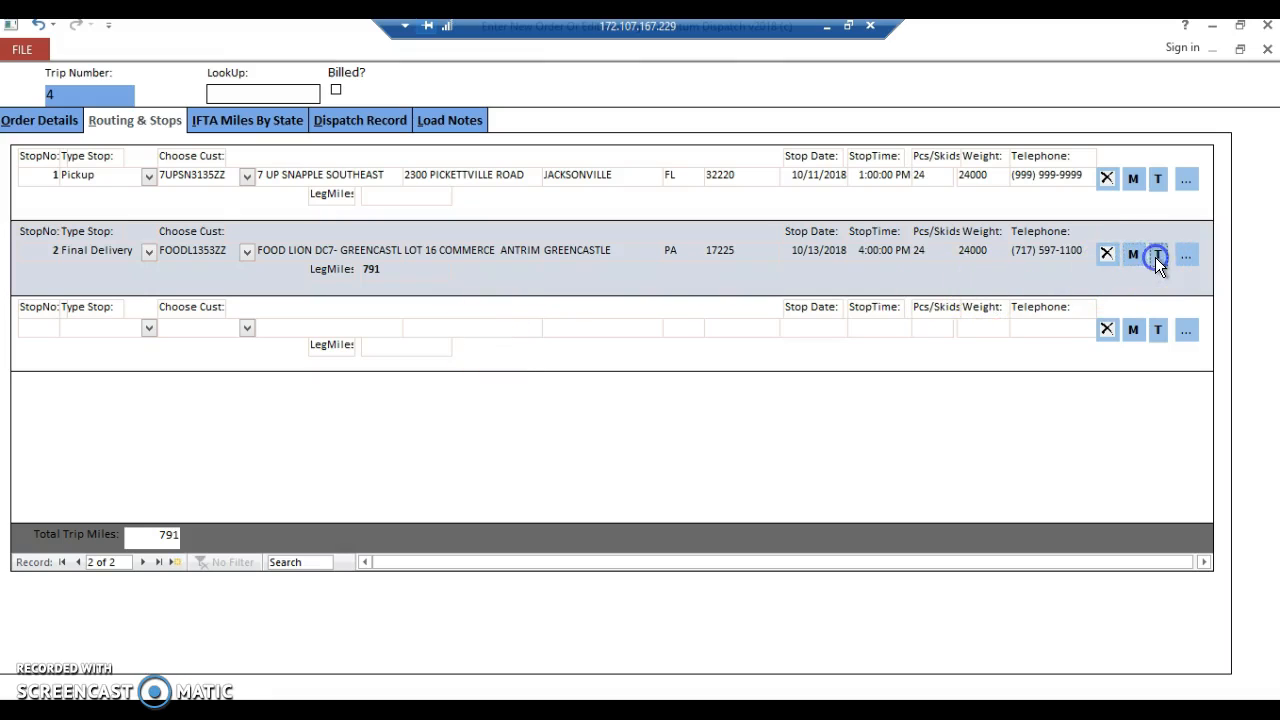
left_click(238, 119)
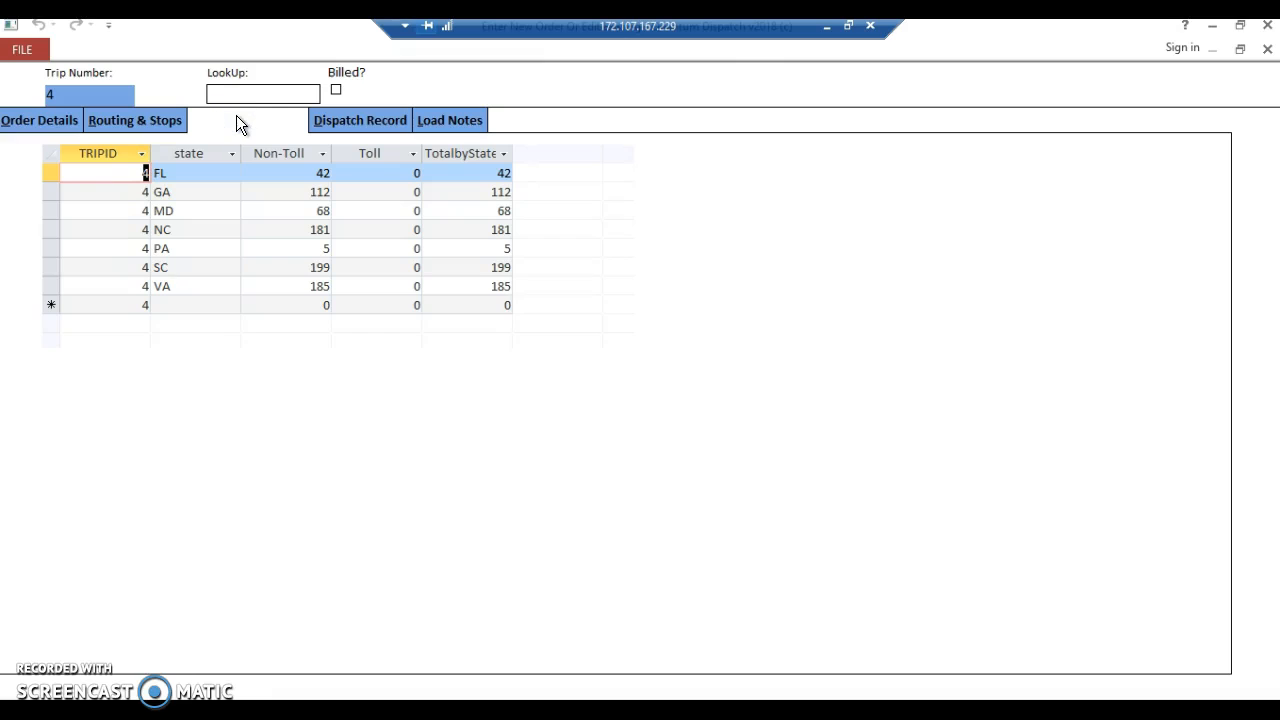
Review the load's order details, routing stops and IFTA miles by state.
left_click(20, 121)
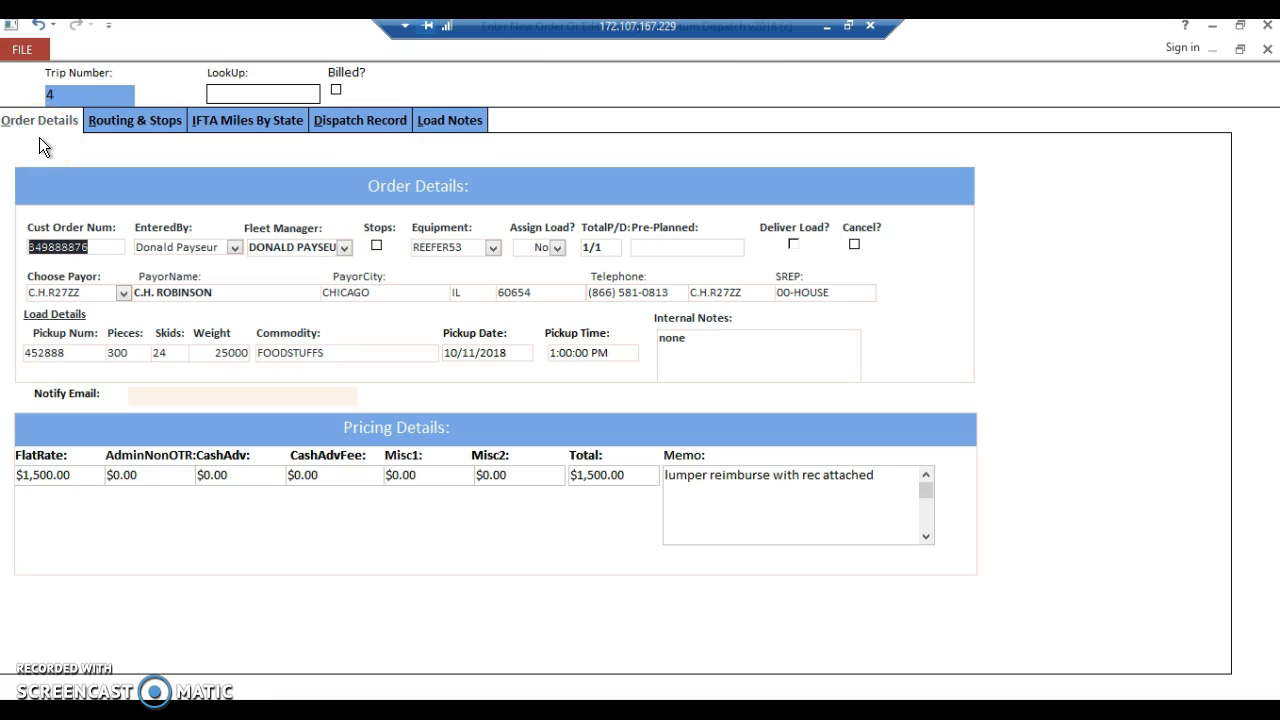
left_click(133, 122)
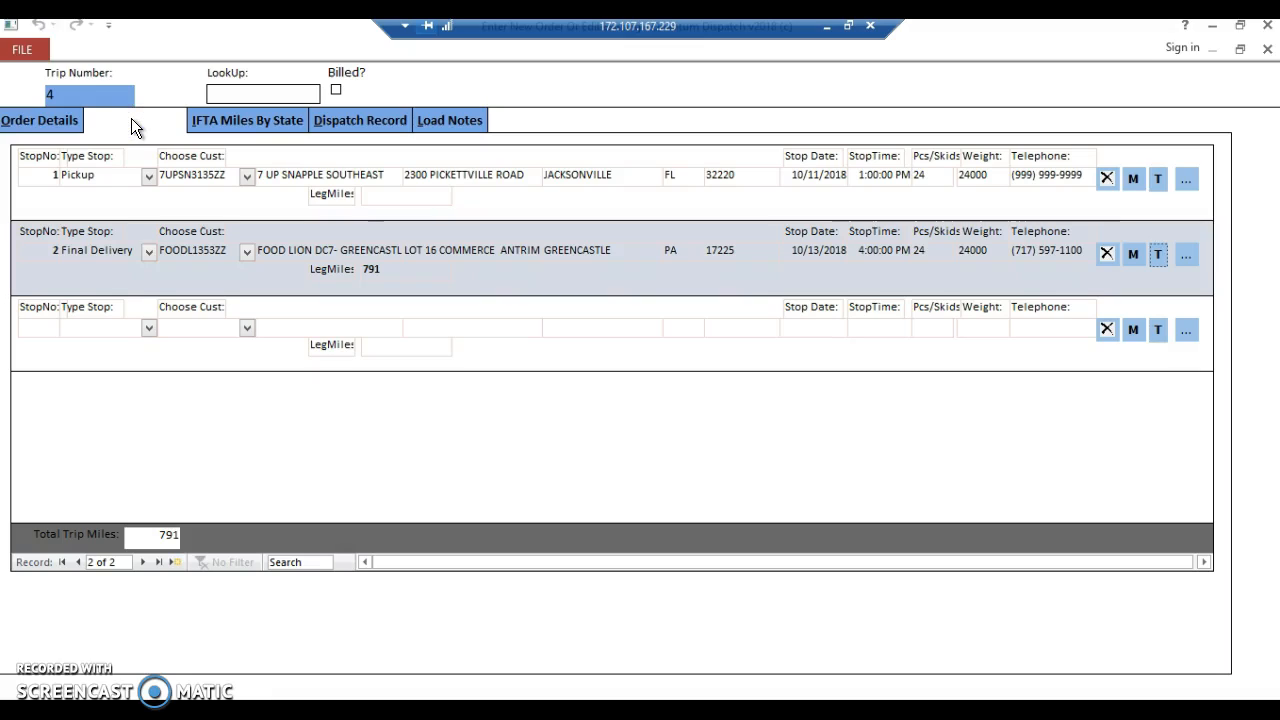
left_click(222, 121)
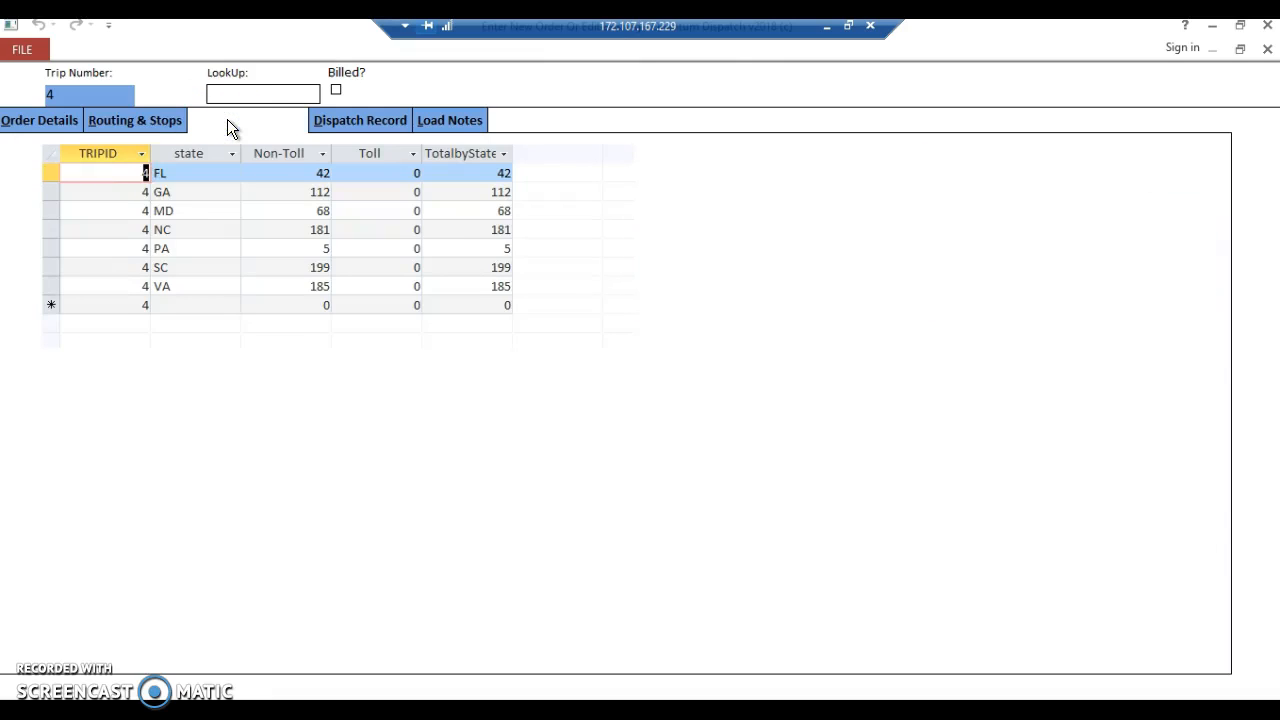
Close the finished load and check it in the list of open loads.
left_click(1268, 50)
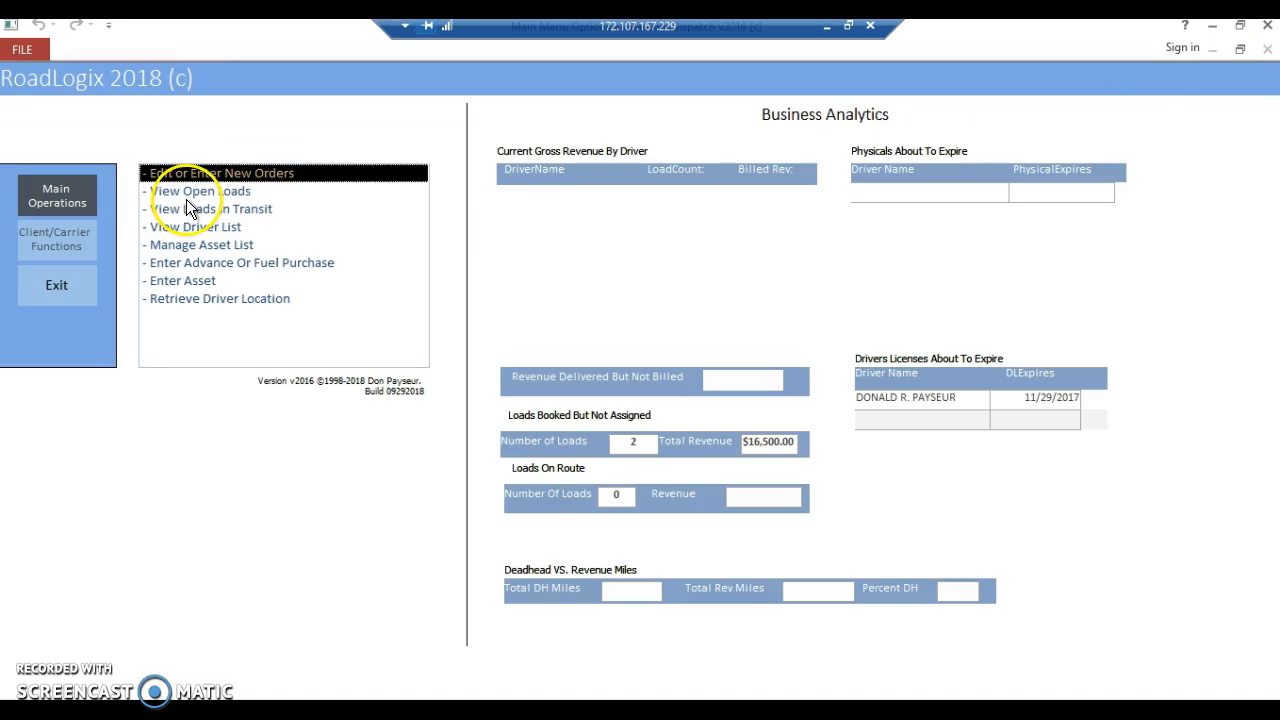
double_click(189, 189)
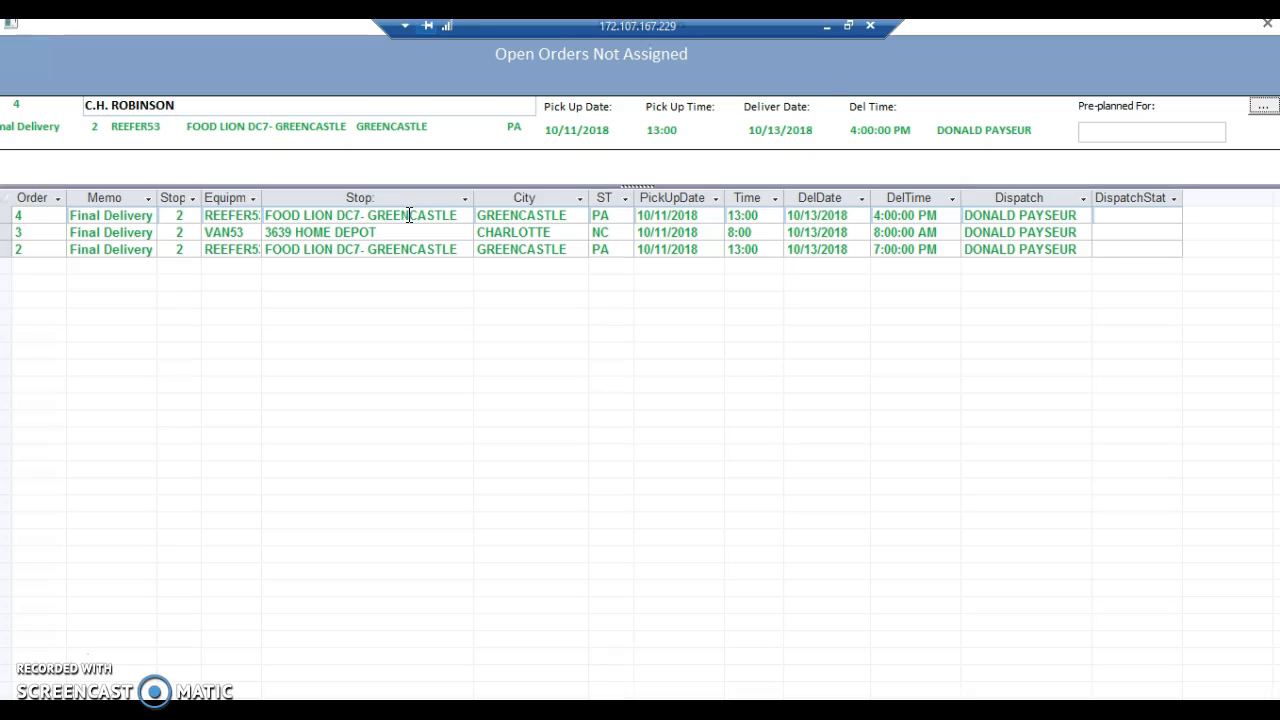
left_click(1267, 24)
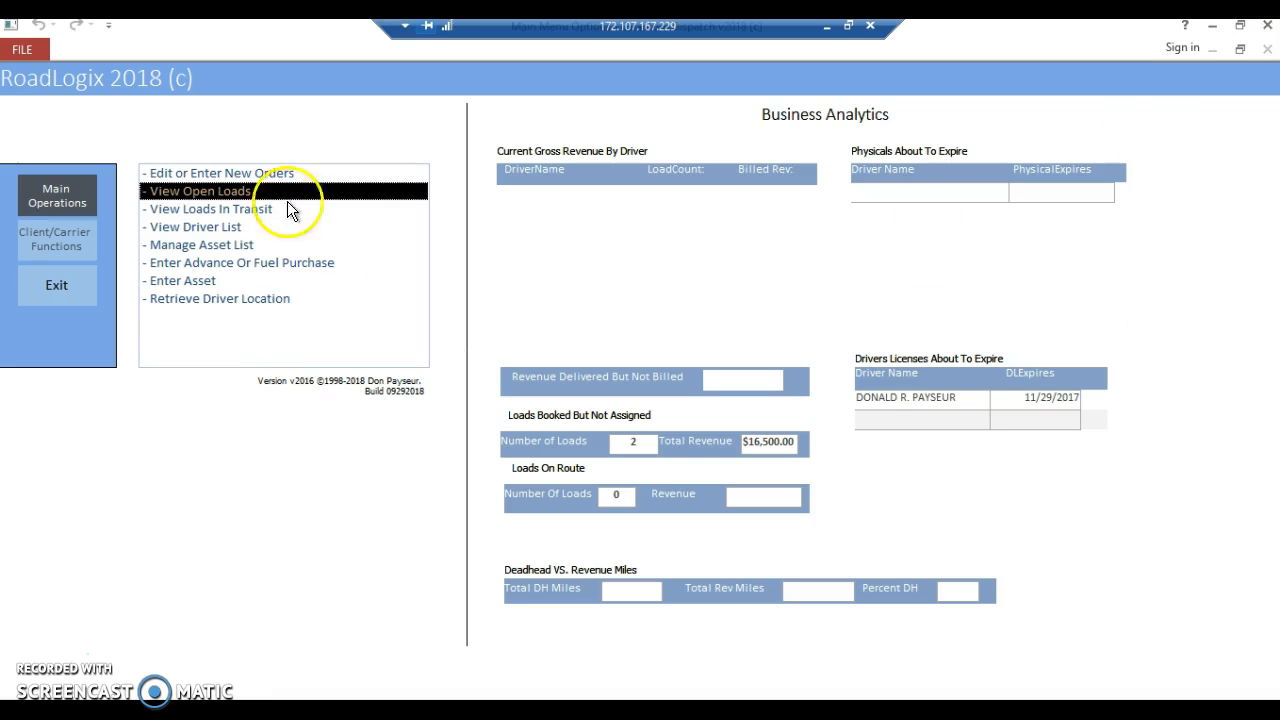
Start a new load and enter its customer order number, the person entering it and the fleet manager.
left_click(252, 174)
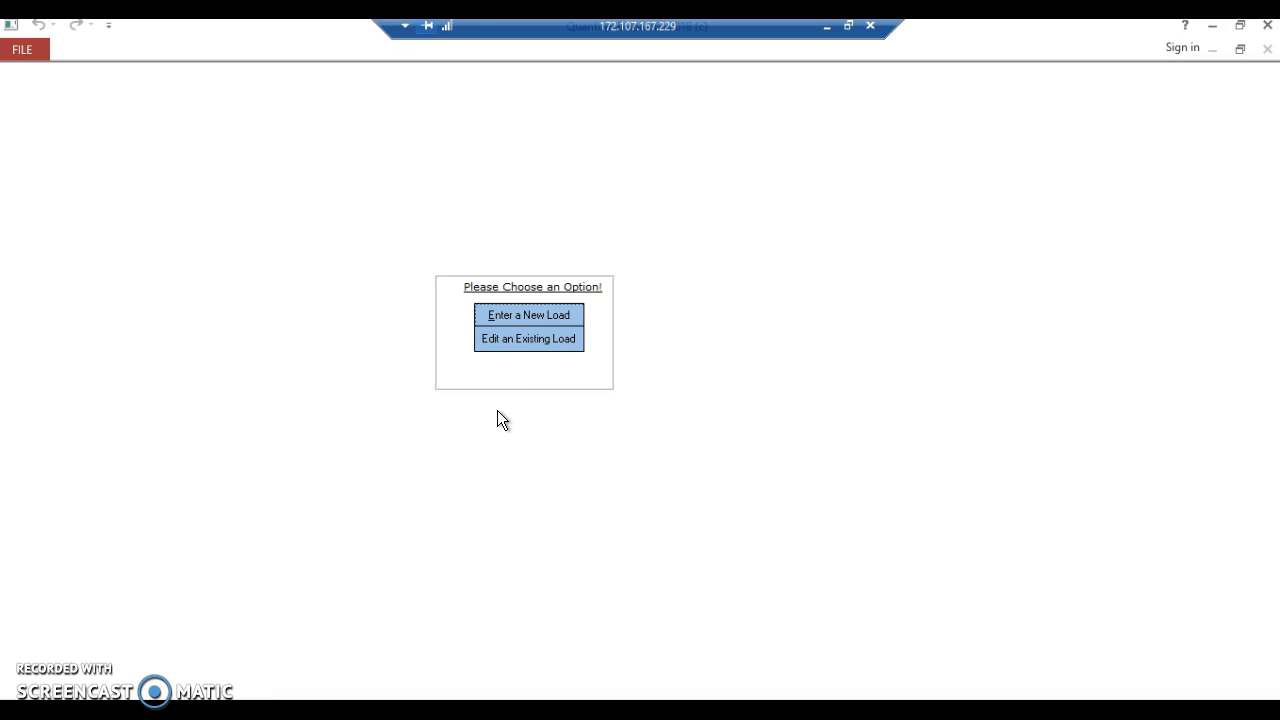
left_click(540, 316)
left_click(27, 249)
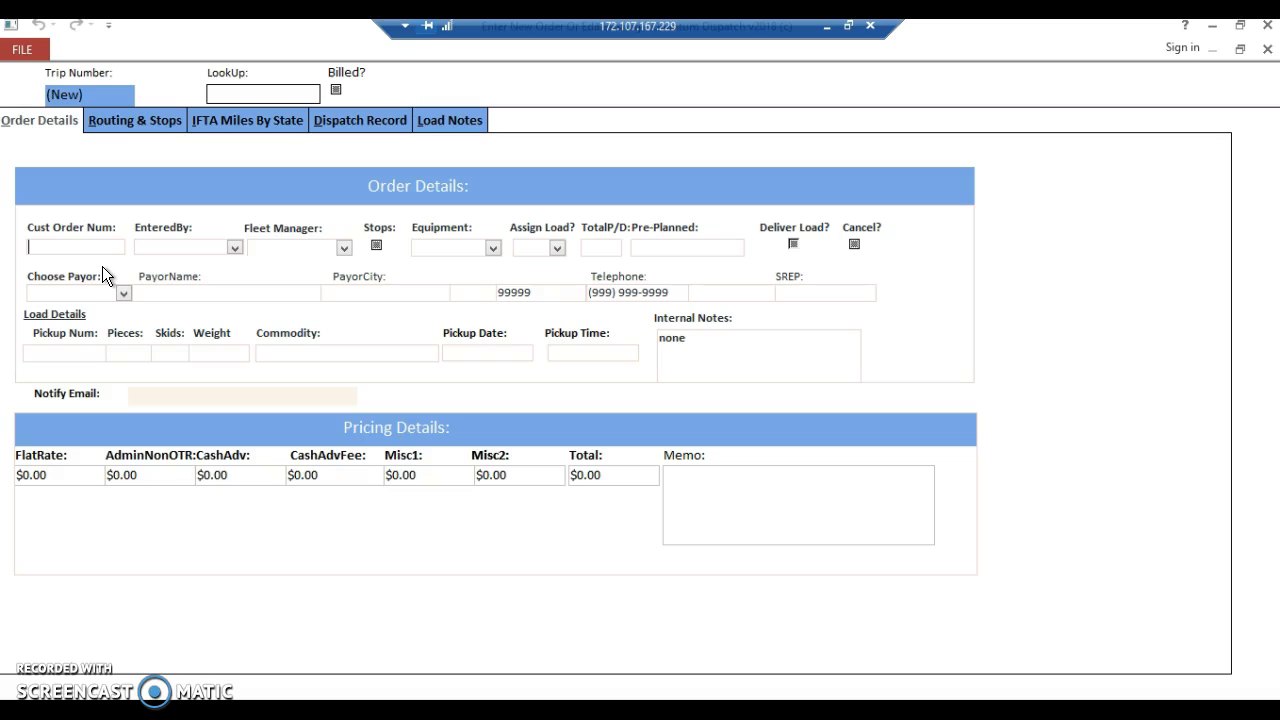
type("585557")
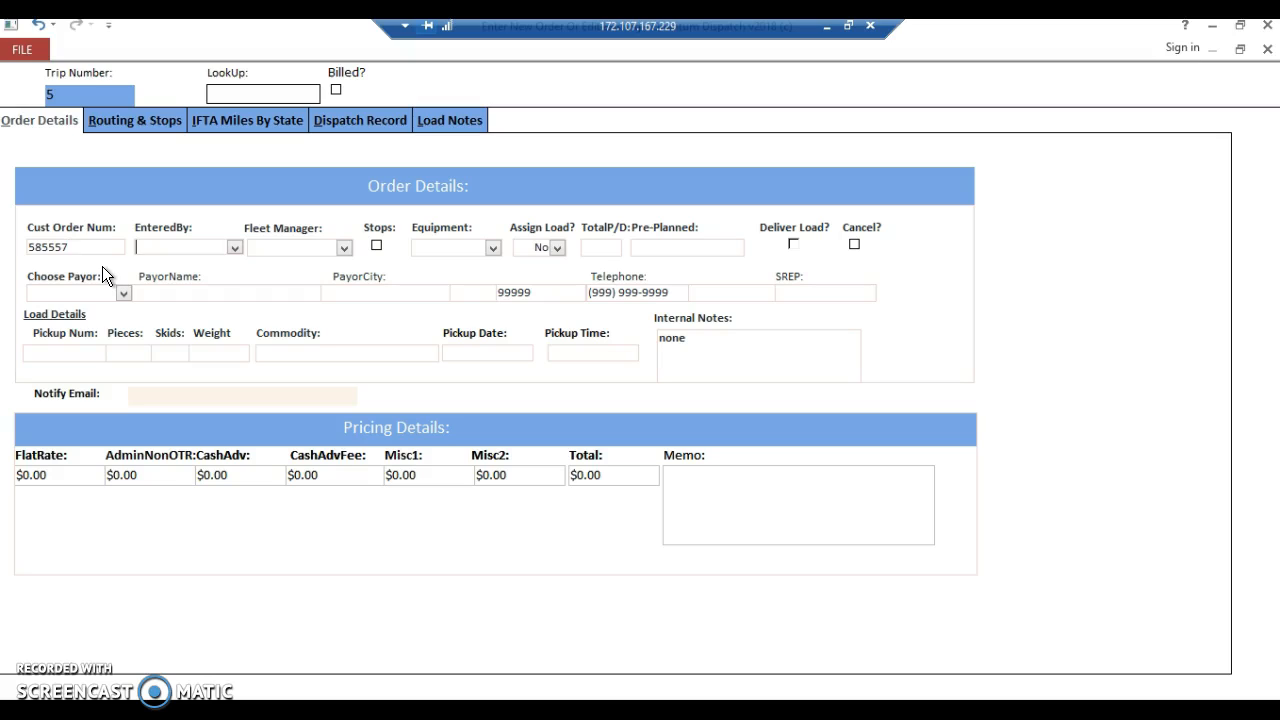
key("Tab")
type("e")
key("BackSpace")
type("d")
key("Tab")
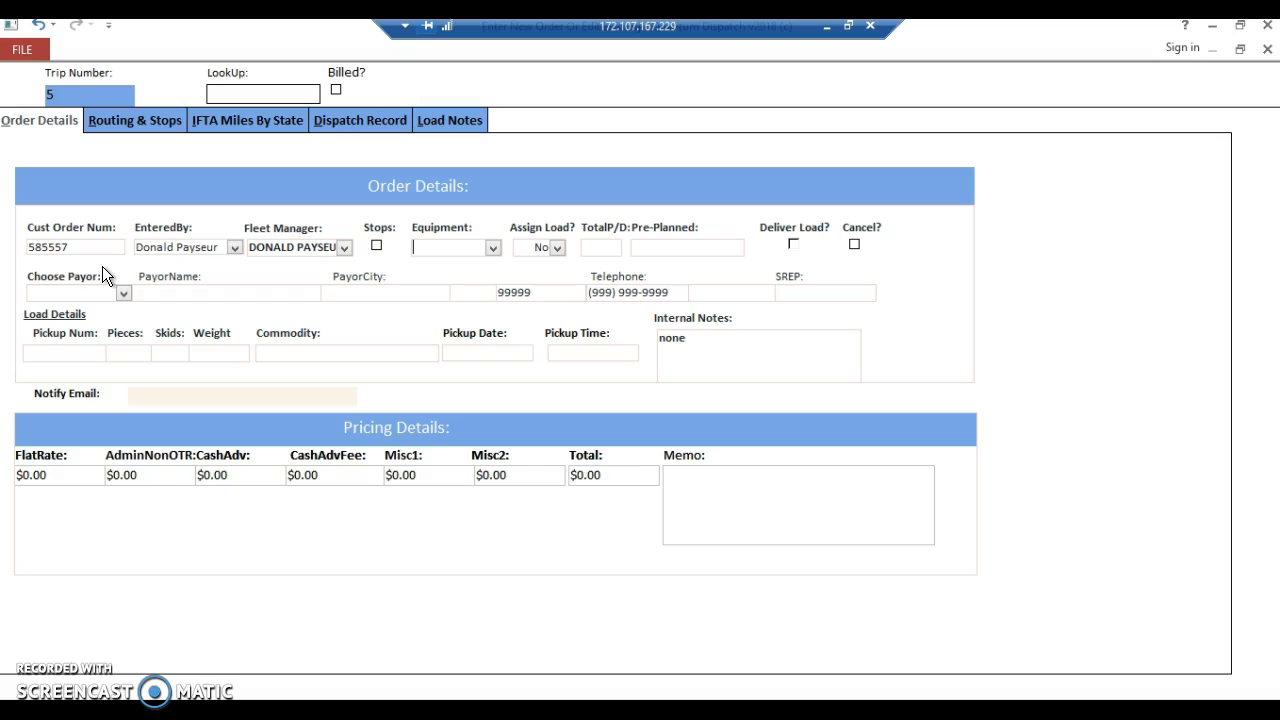
Set the equipment to REEFER53 and the total P/D to 1/1, and enter the driver's first name as Pre-Planned.
type("rEEFER53")
key("Tab")
key("Tab")
type("1/1")
key("Tab")
type("charlie")
key("Tab")
Enter acmetr as the load's payor and agree to add it to the database as a new customer.
left_click(99, 291)
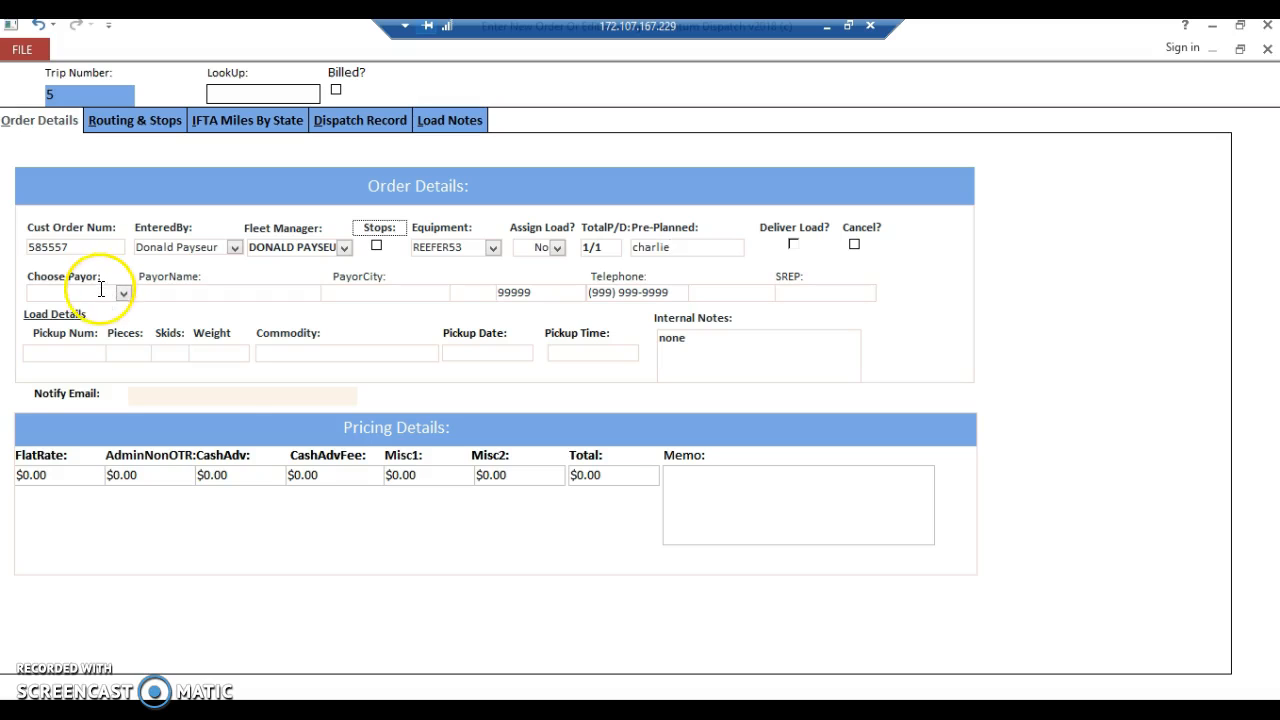
type("acme")
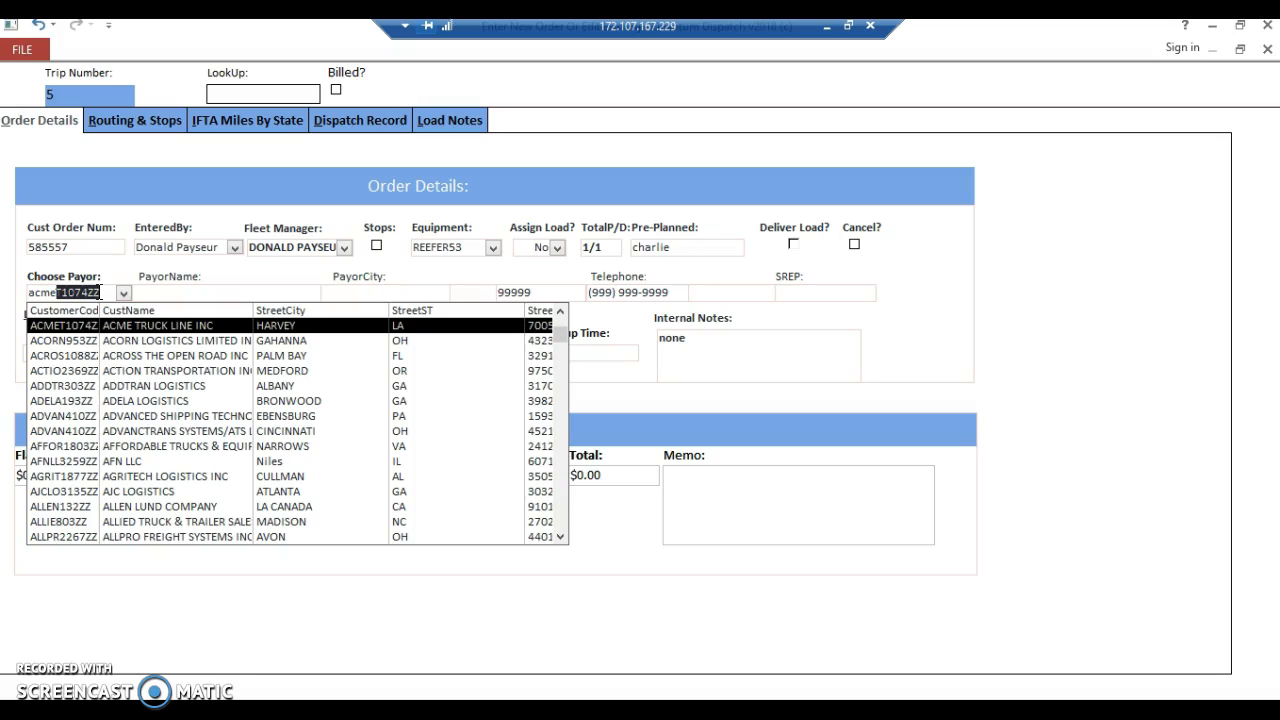
type("tr")
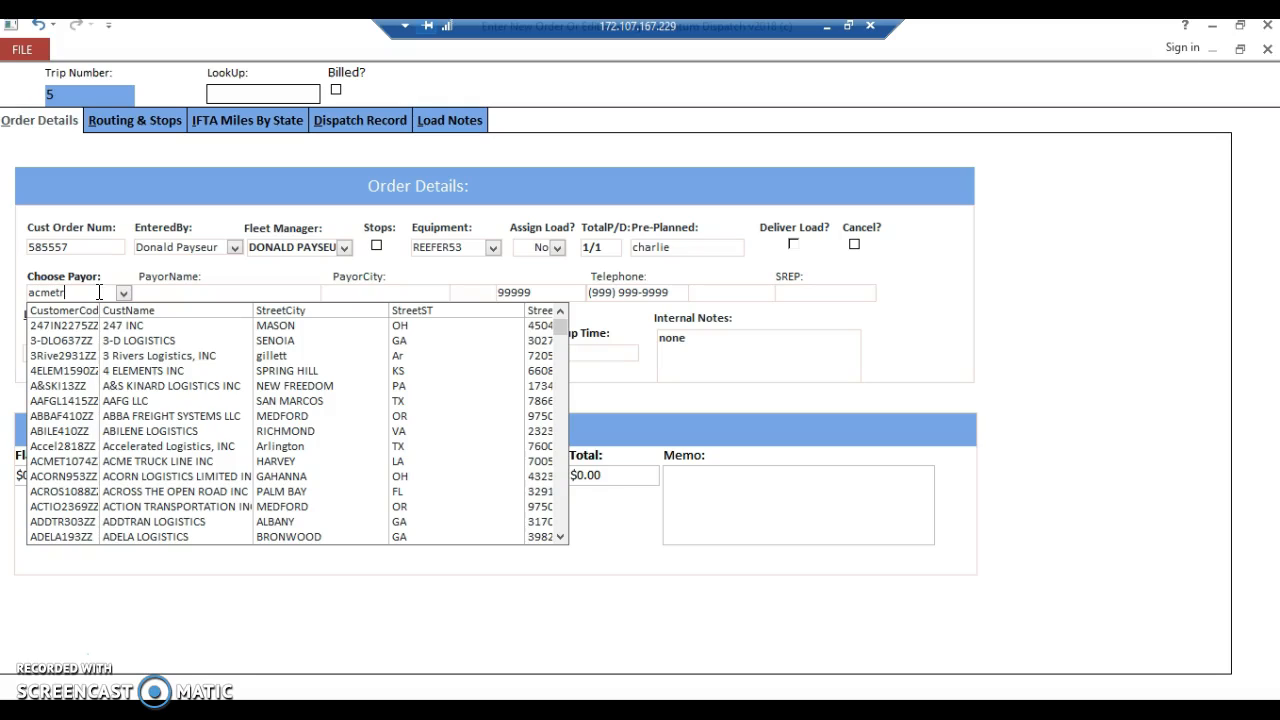
key("BackSpace")
key("BackSpace")
key("BackSpace")
key("BackSpace")
key("BackSpace")
key("BackSpace")
type("acmet")
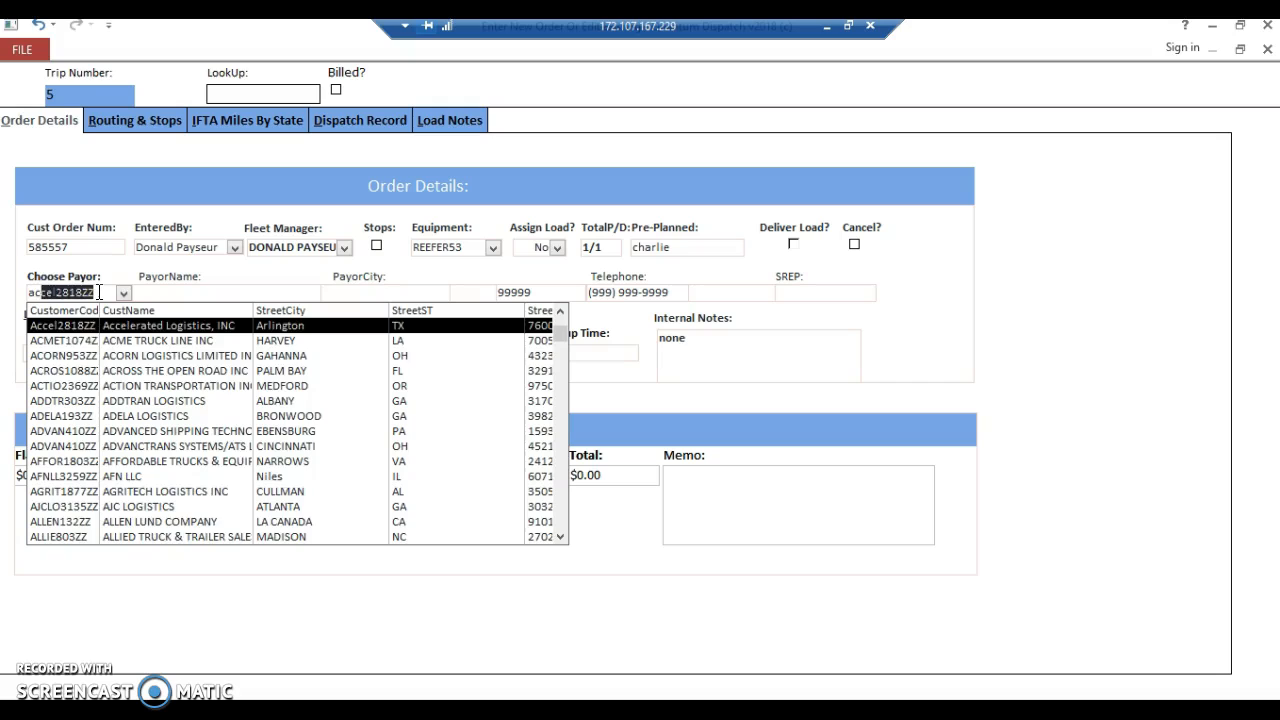
type("r")
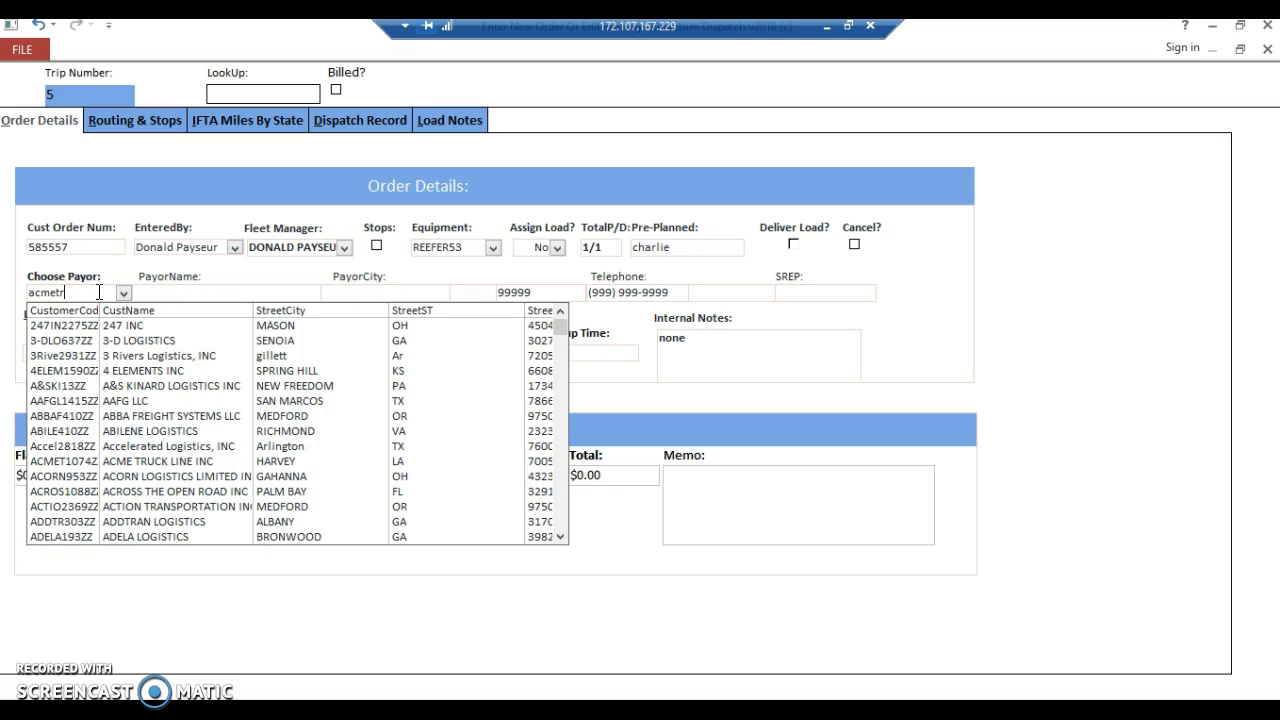
key("Return")
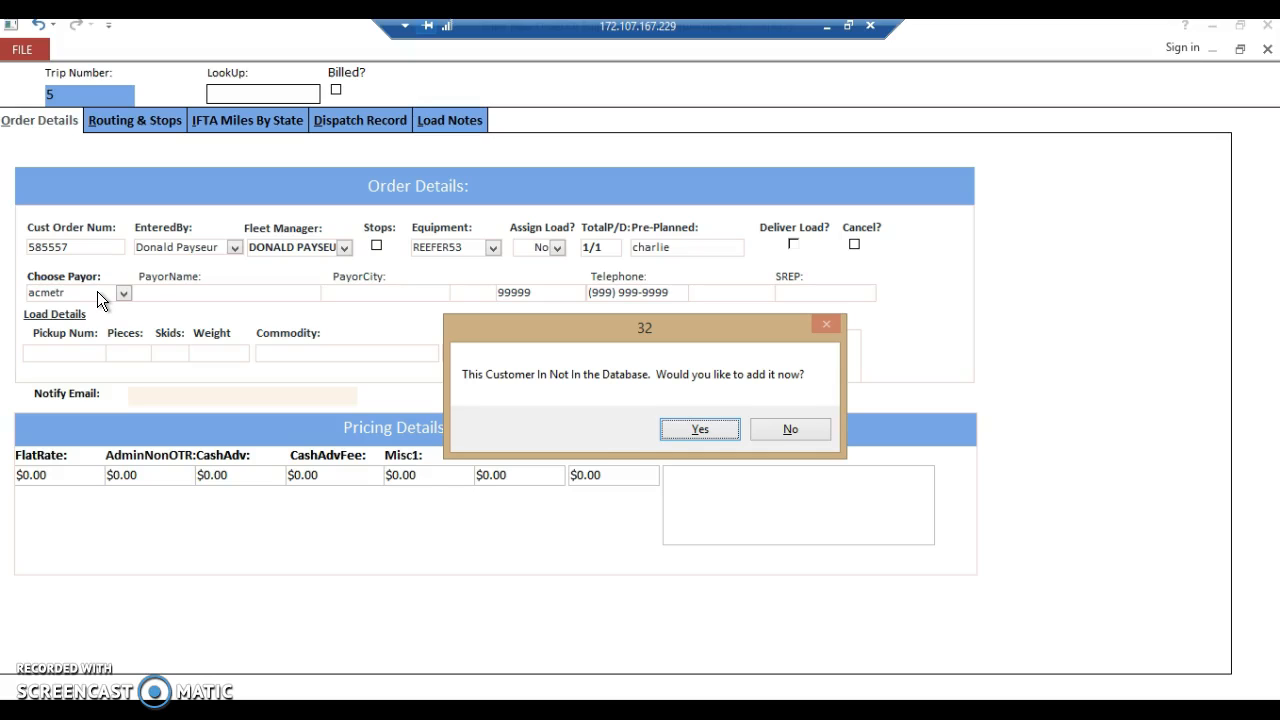
left_click(699, 432)
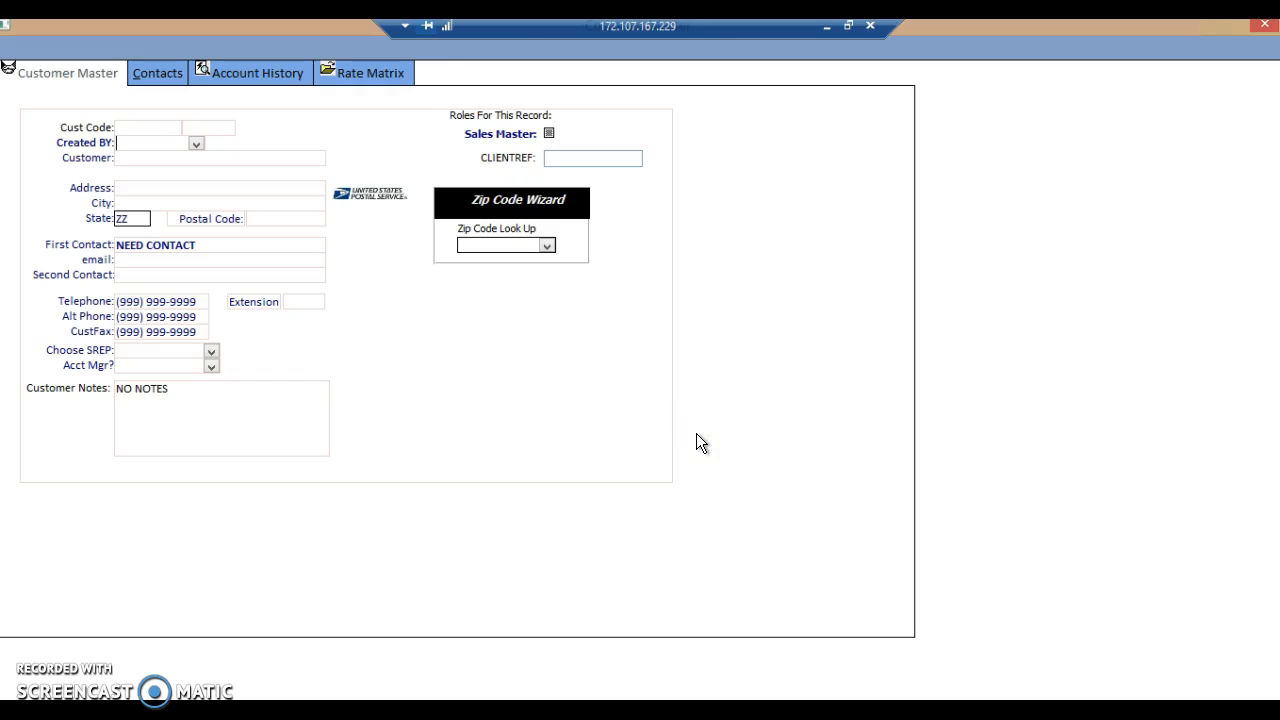
Record who created the new customer and name the customer Acme Trends Inc.
left_click(495, 381)
type("dP")
key("Tab")
type("Acme Trends ")
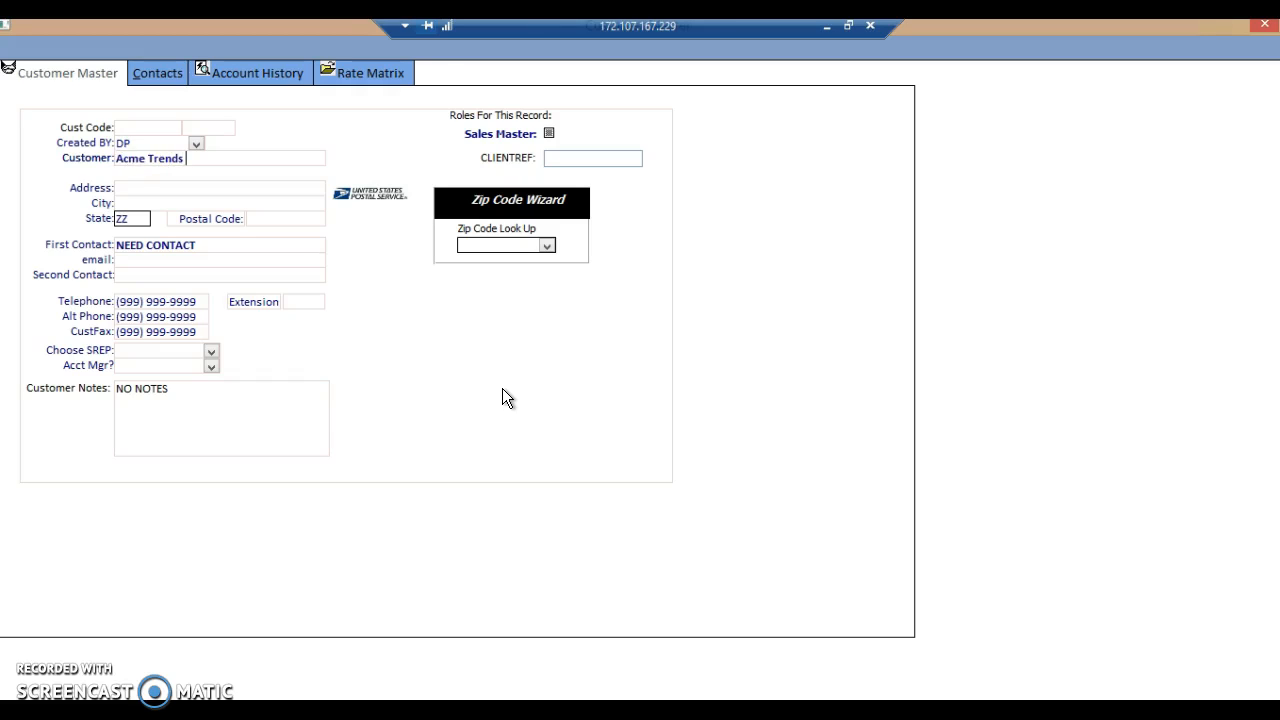
type("Inc")
key("Tab")
Fill in the new customer's street address, city, state and postal code.
type("40")
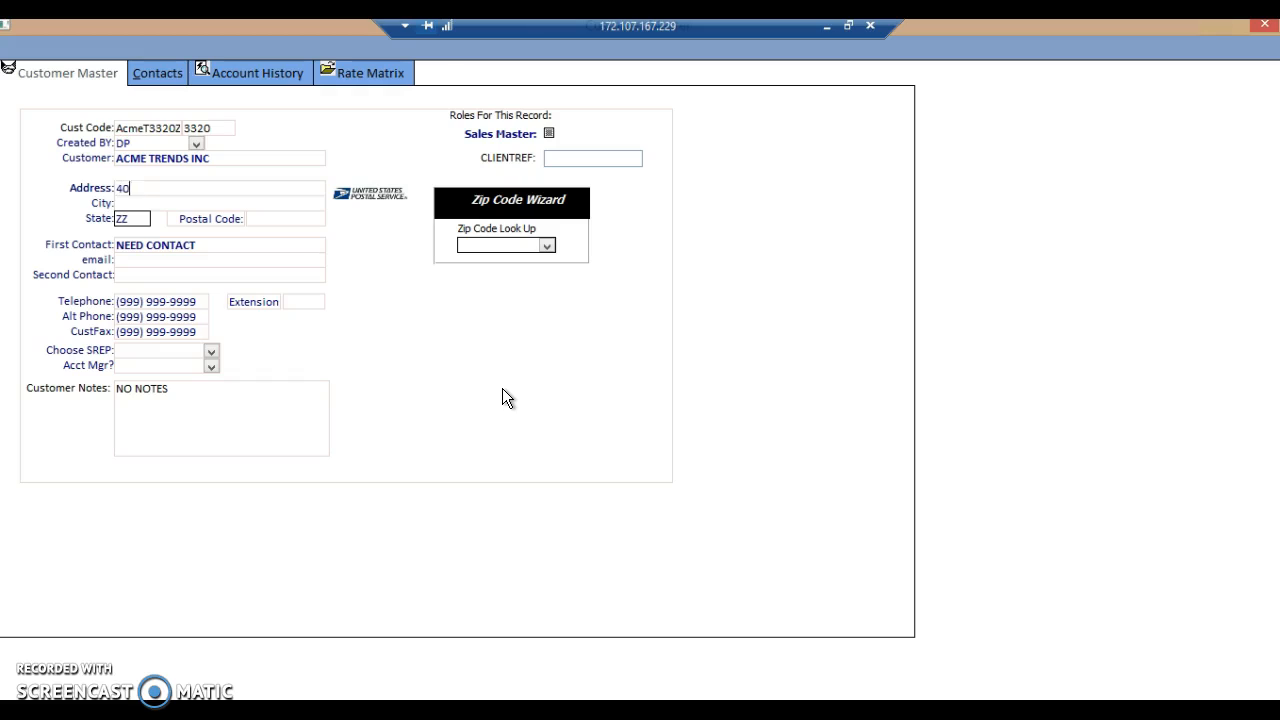
type("40 main street")
key("Tab")
type("charlotte")
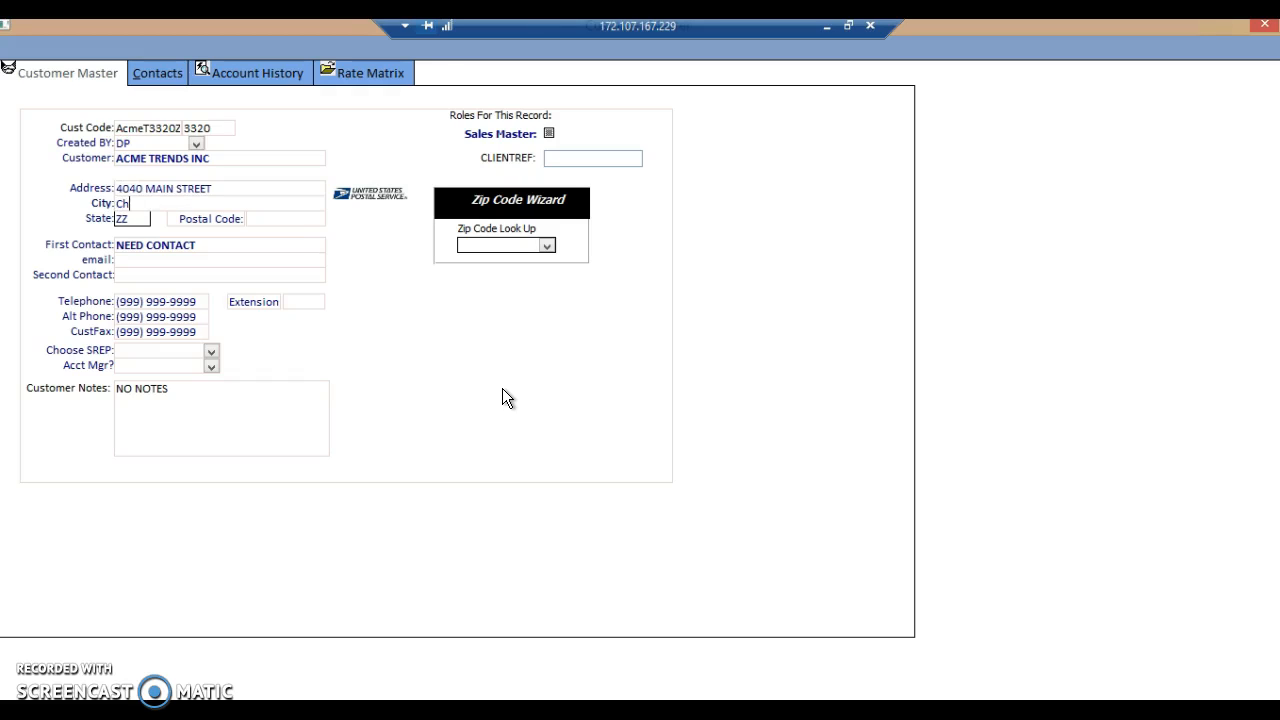
key("Tab")
type("nc")
key("Tab")
type("28204")
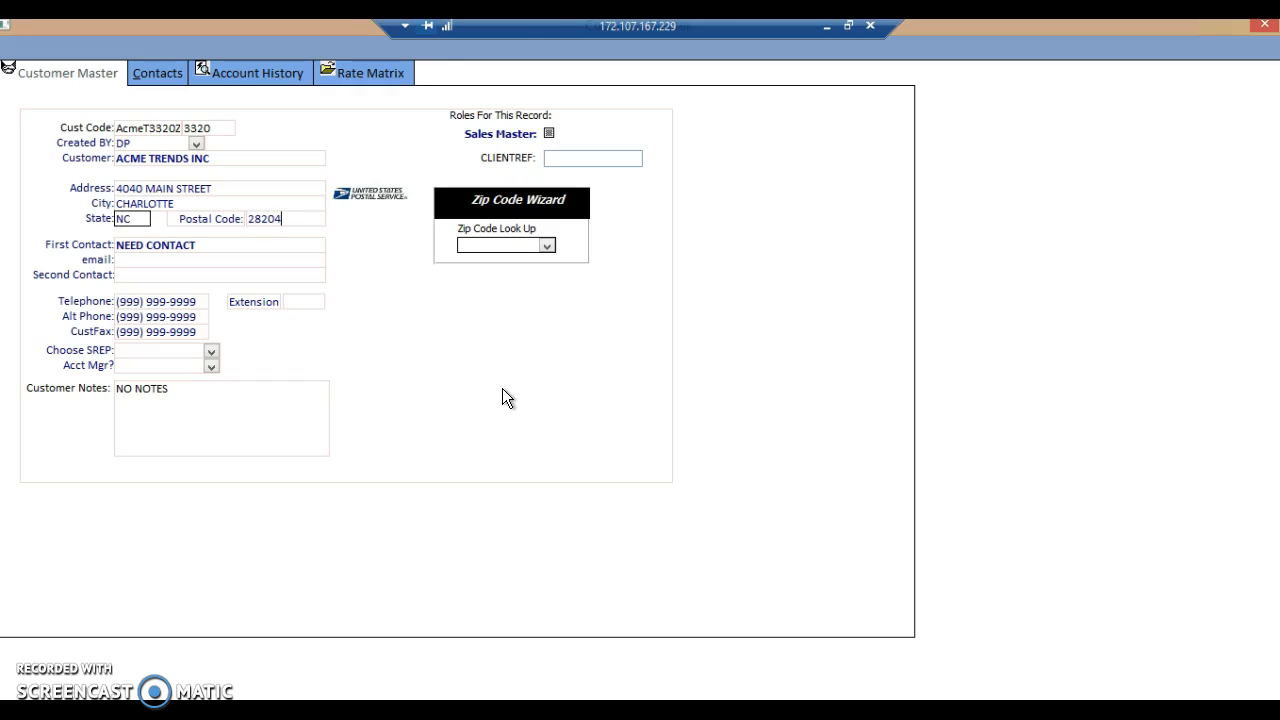
key("Tab")
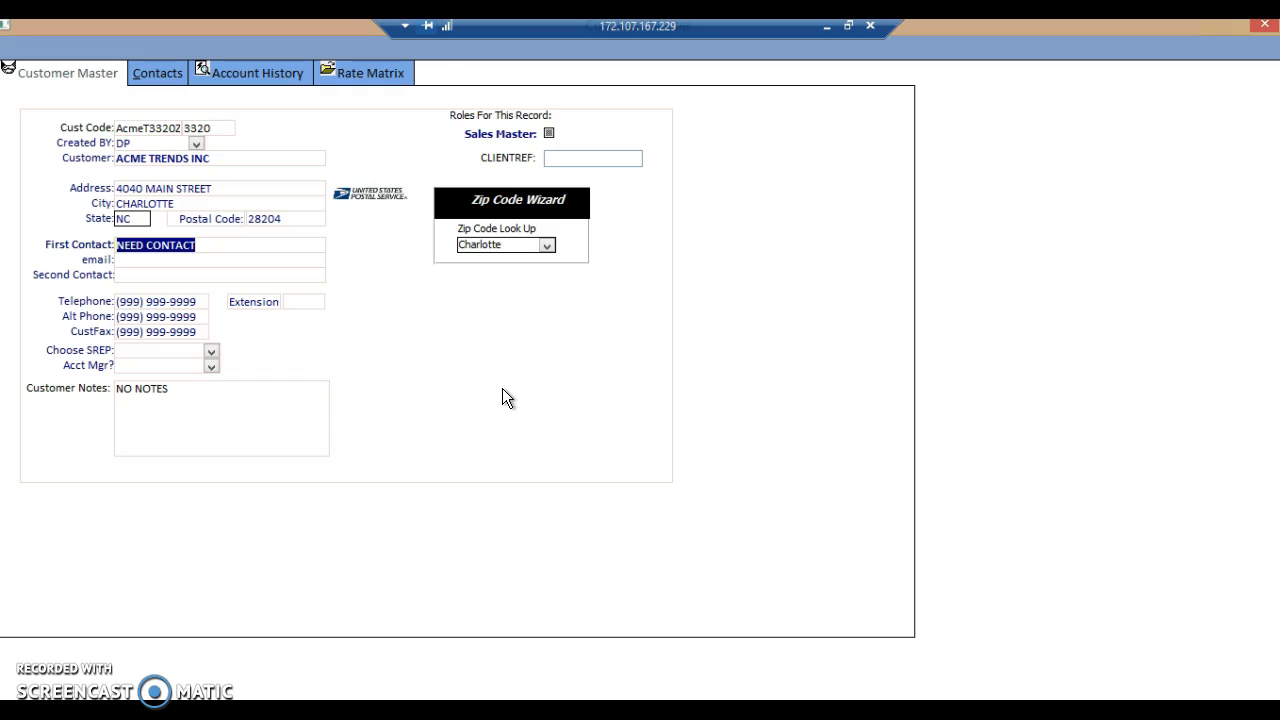
Fill in the customer's first contact name, e-mail address and telephone number, keeping the default alternate phone.
type("greg v")
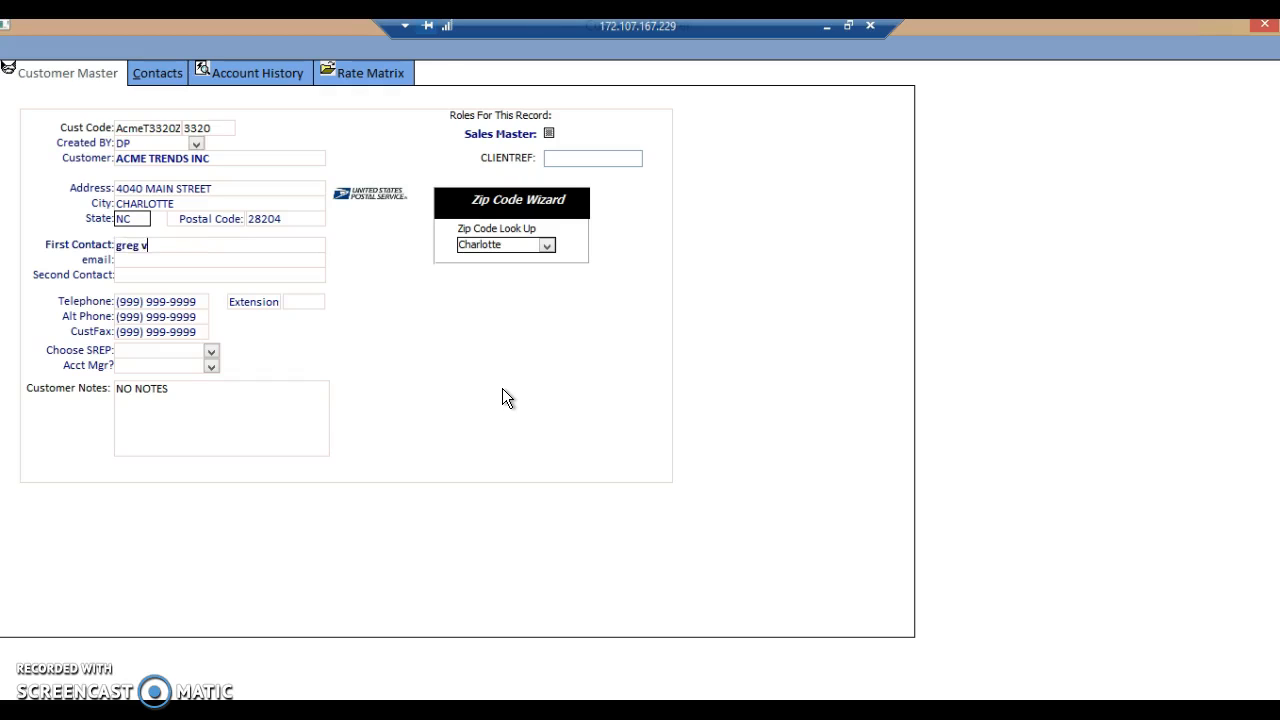
key("Tab")
type("greg@")
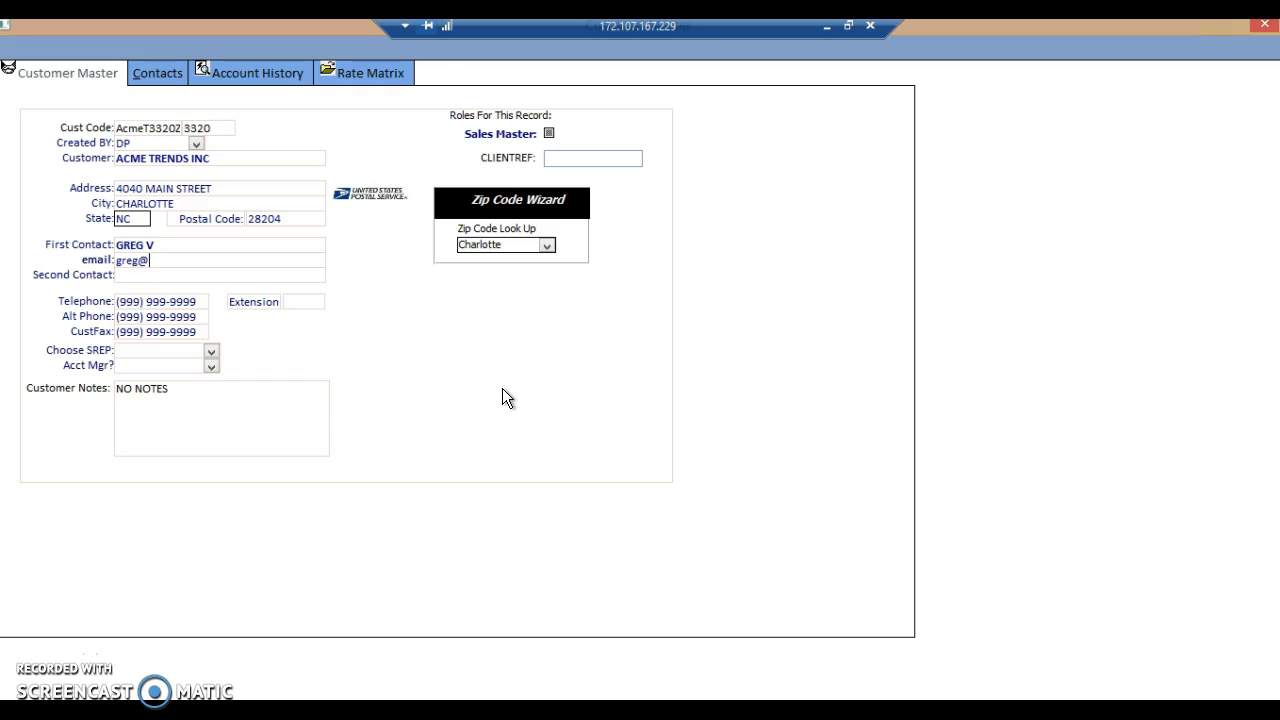
type("greg.com")
key("Tab")
key("Tab")
type("704) 555-")
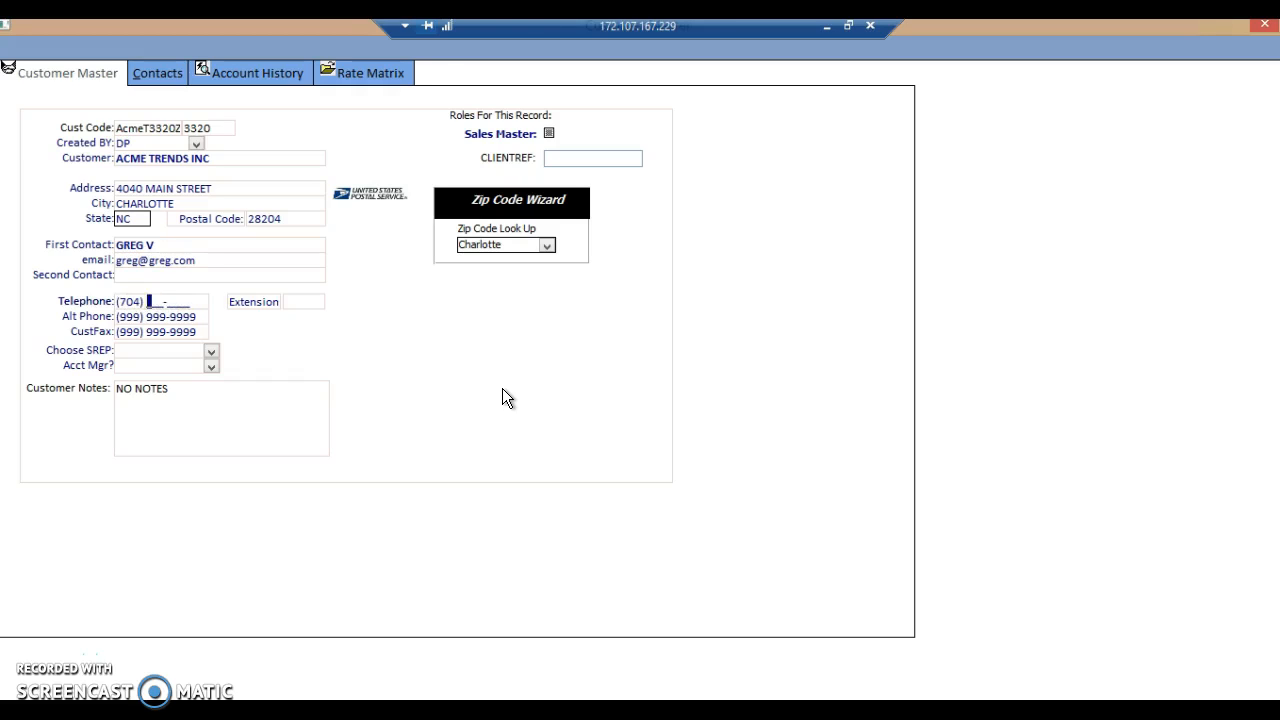
type("1212")
key("Tab")
key("Tab")
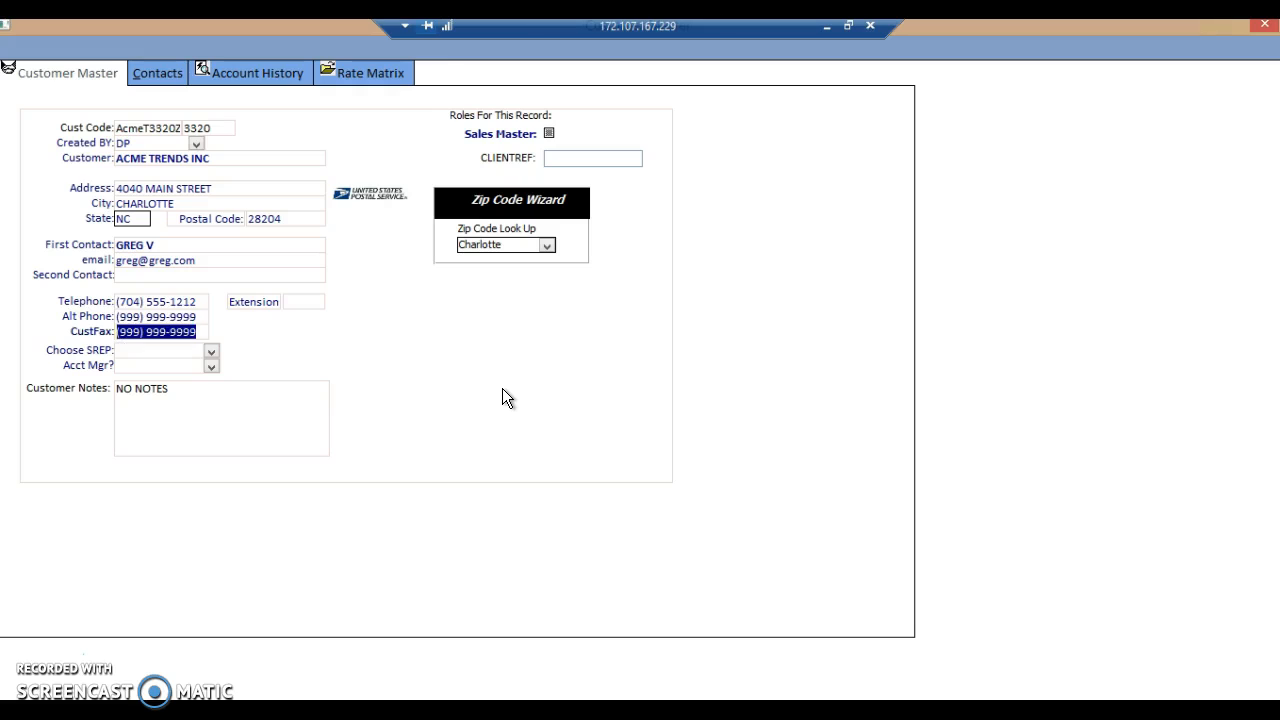
Assign sales rep 00-HOUSE and the record's creator as account manager, enable the Sales Master role, and close the customer record.
left_click(211, 351)
left_click(181, 367)
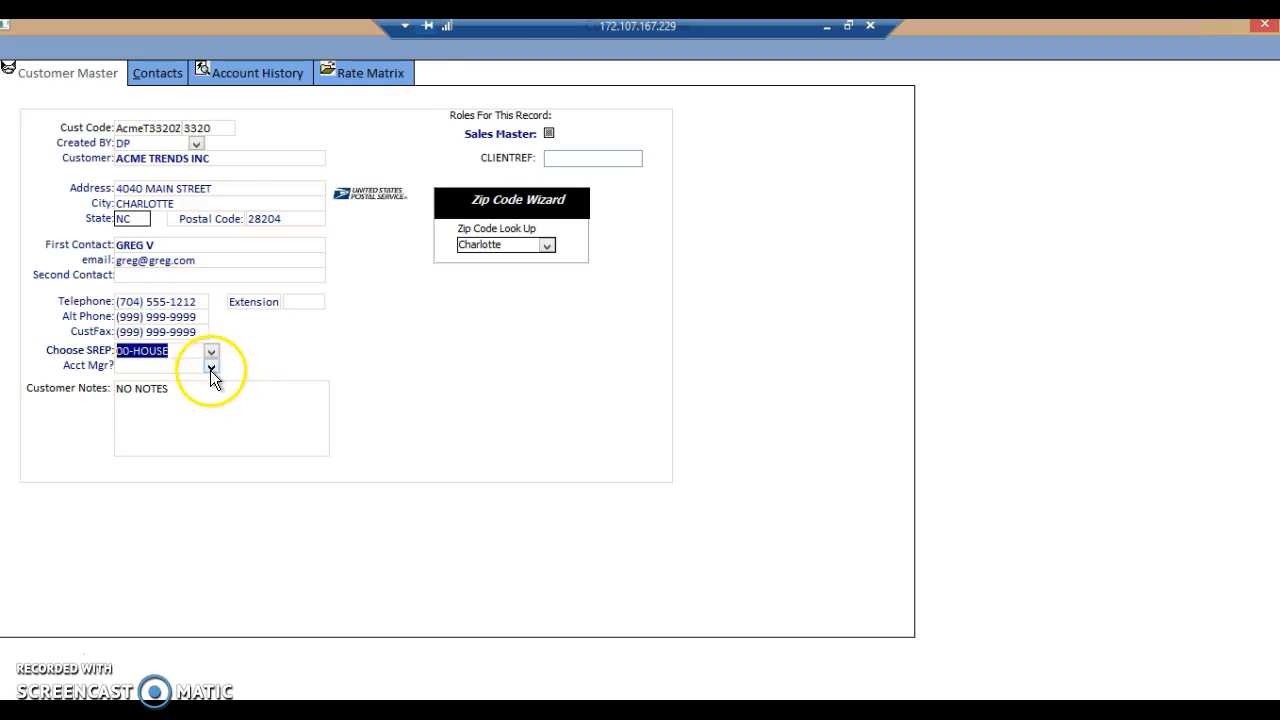
left_click(211, 368)
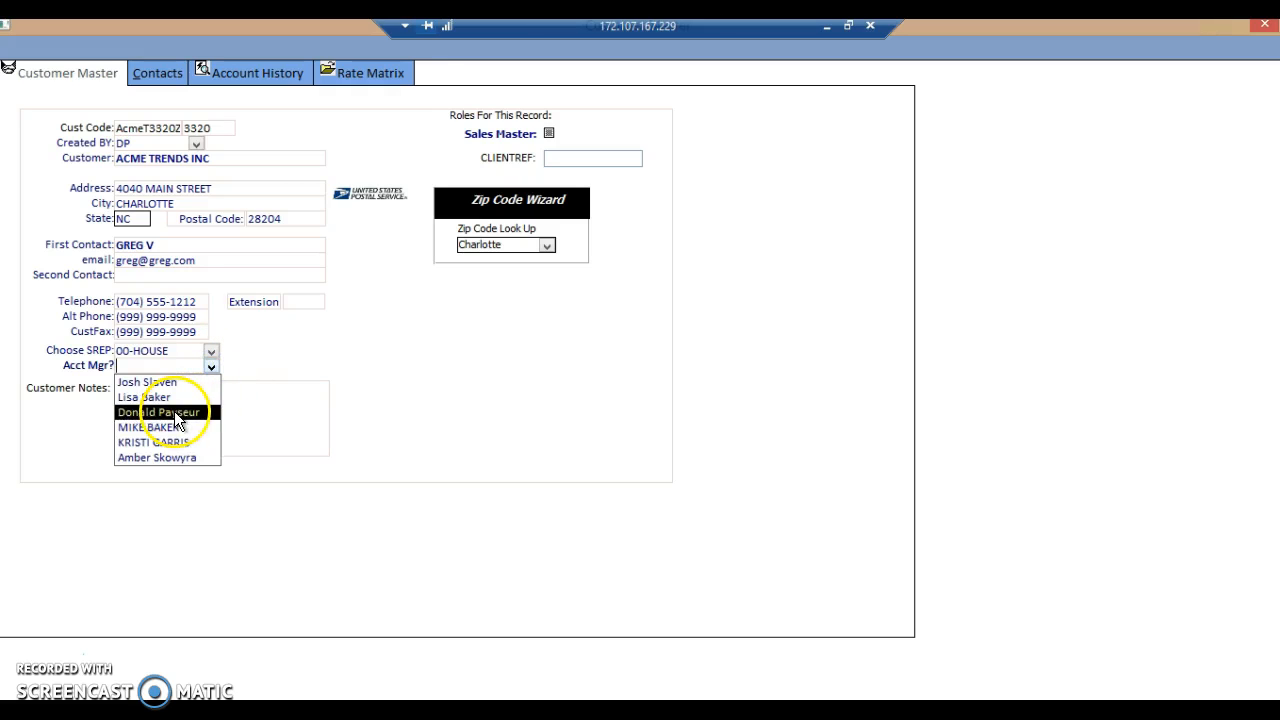
left_click(176, 412)
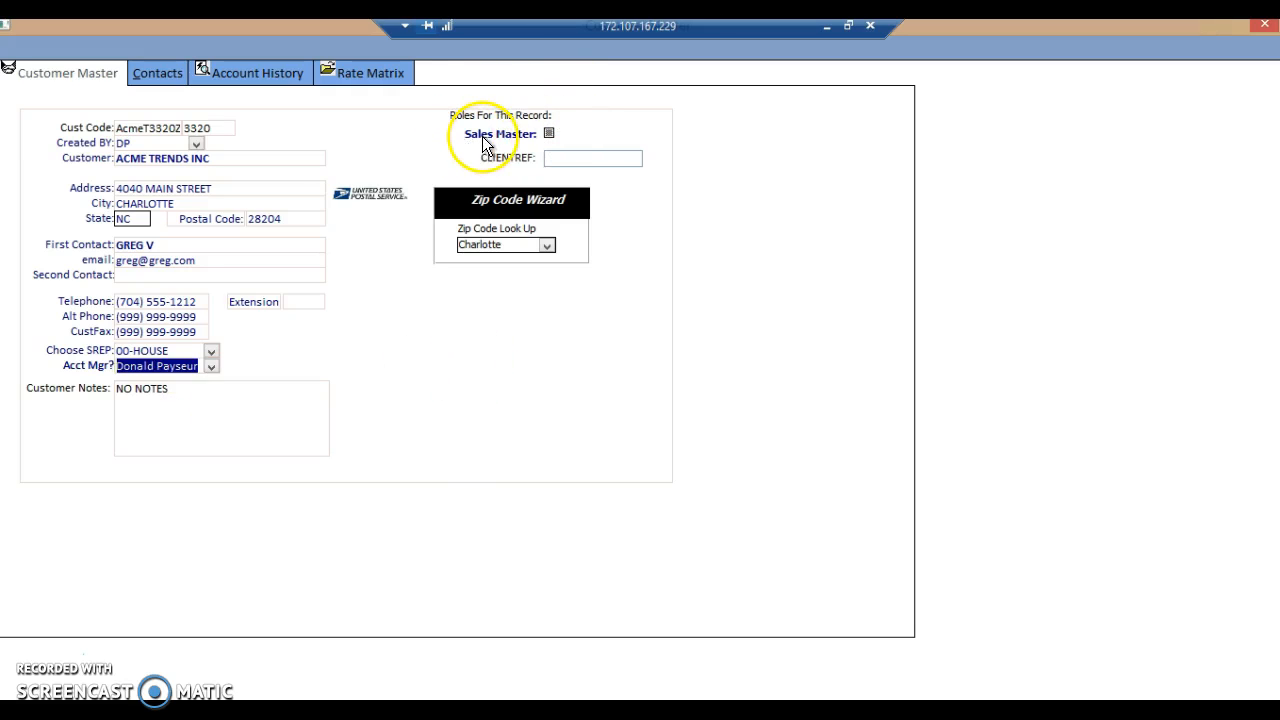
left_click(549, 134)
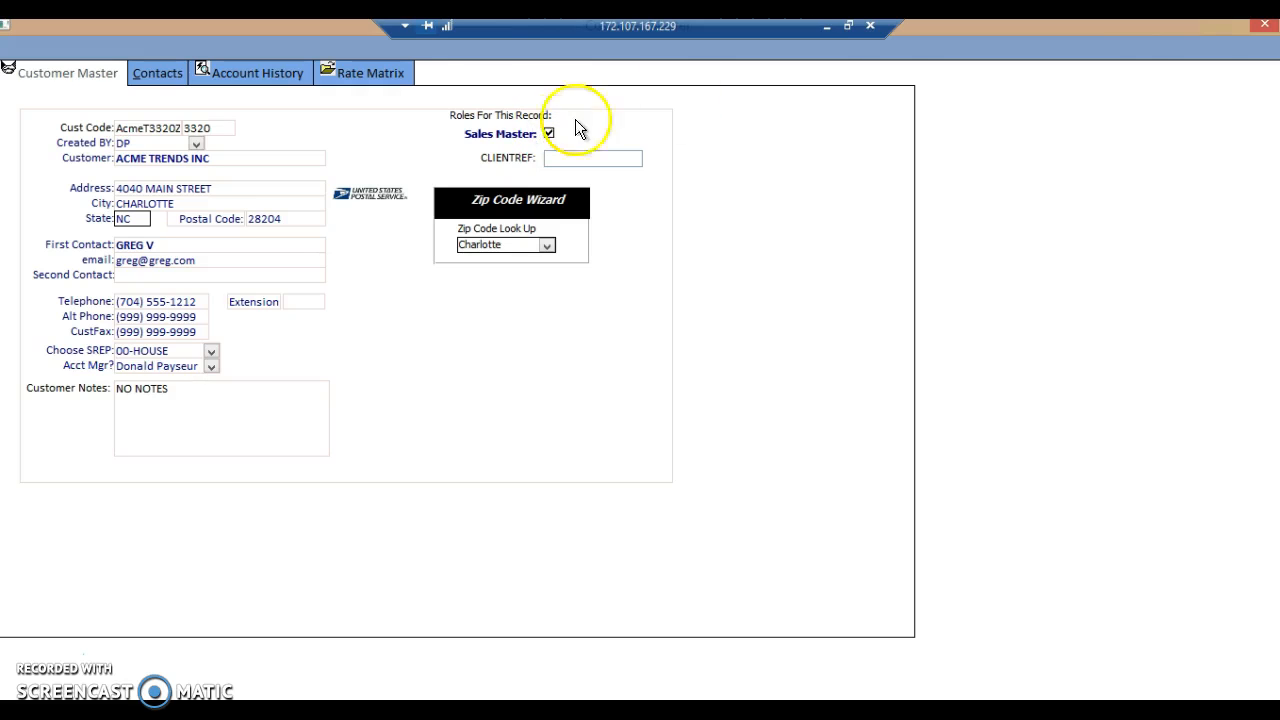
left_click(1265, 30)
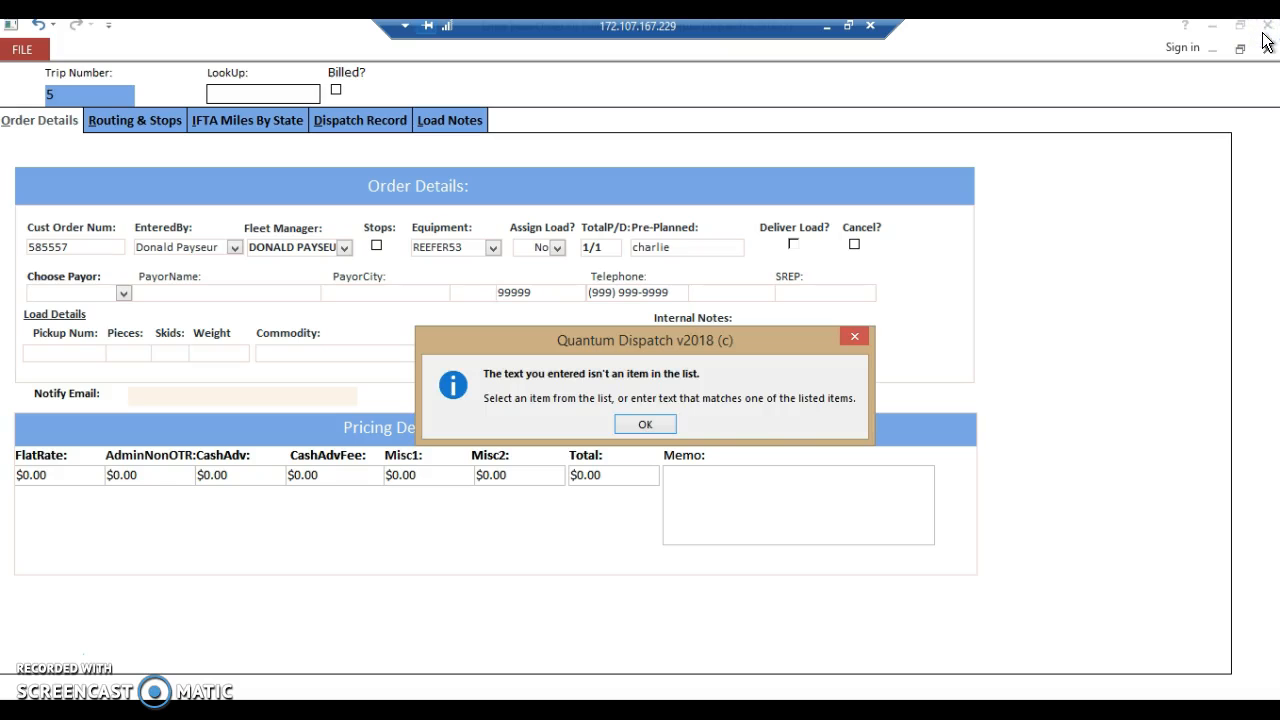
Choose Acme Trends Inc in Charlotte as the payor for the load.
left_click(662, 424)
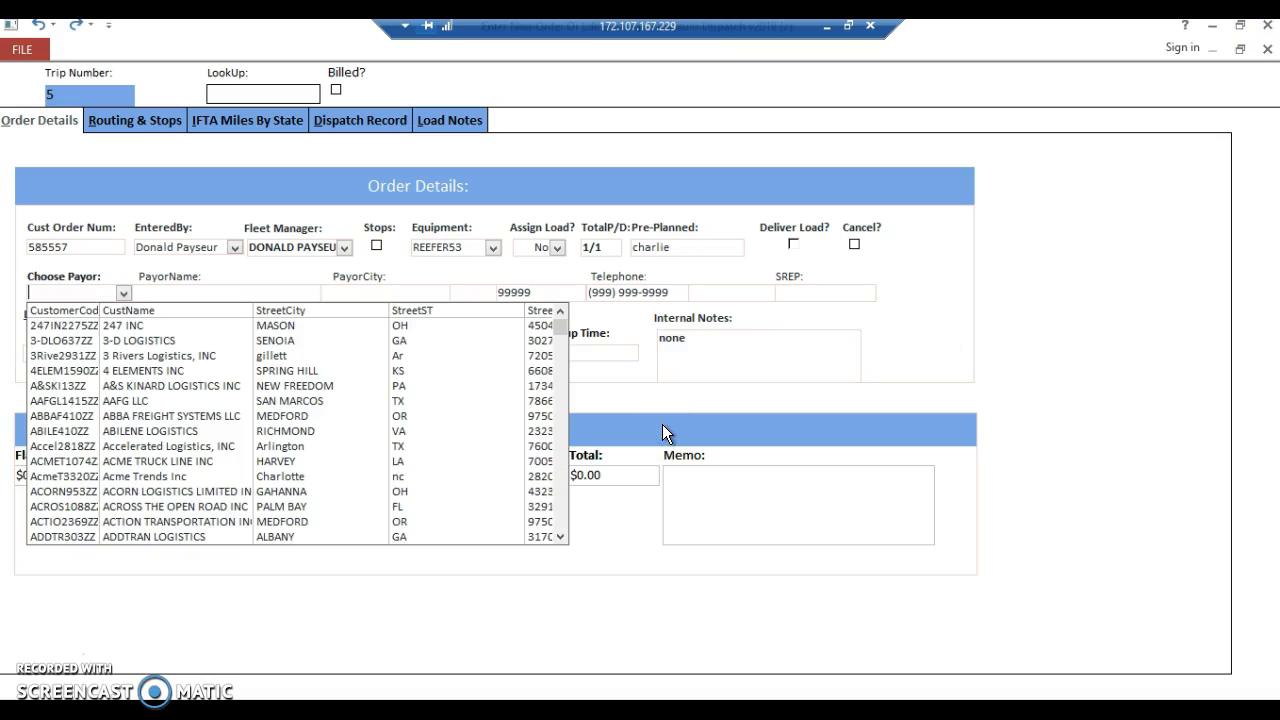
type("ac")
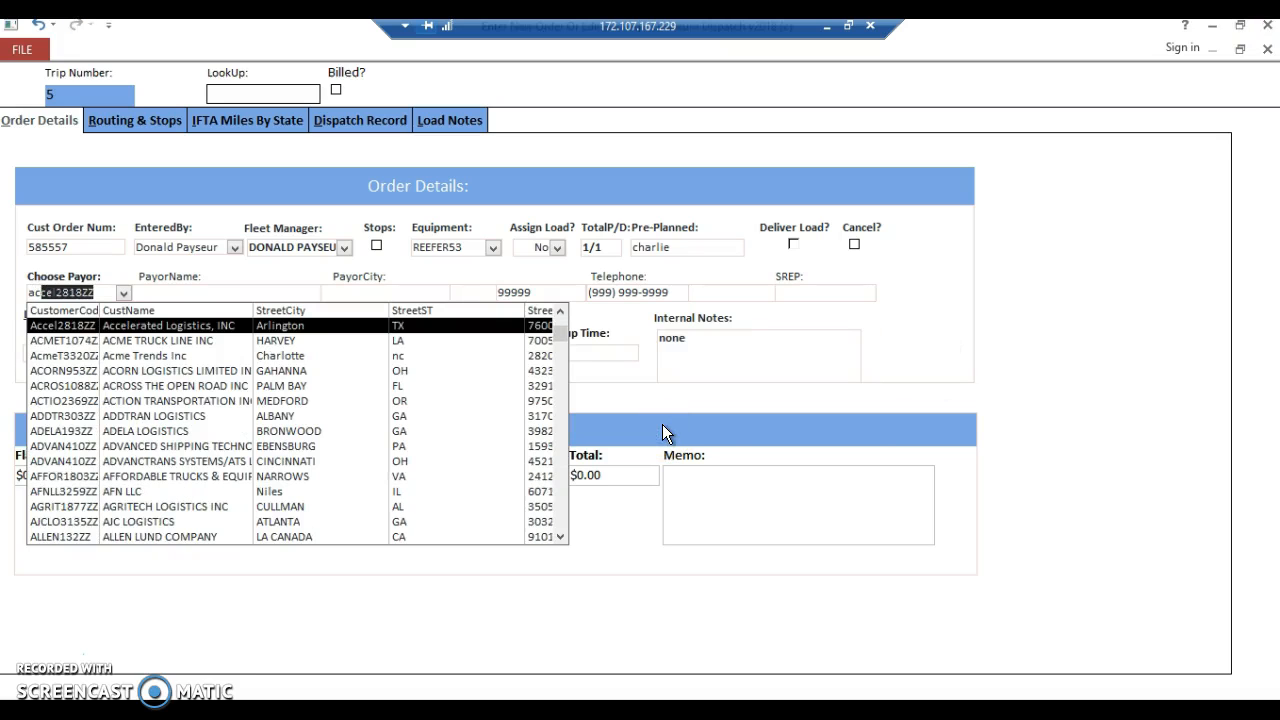
type("metr")
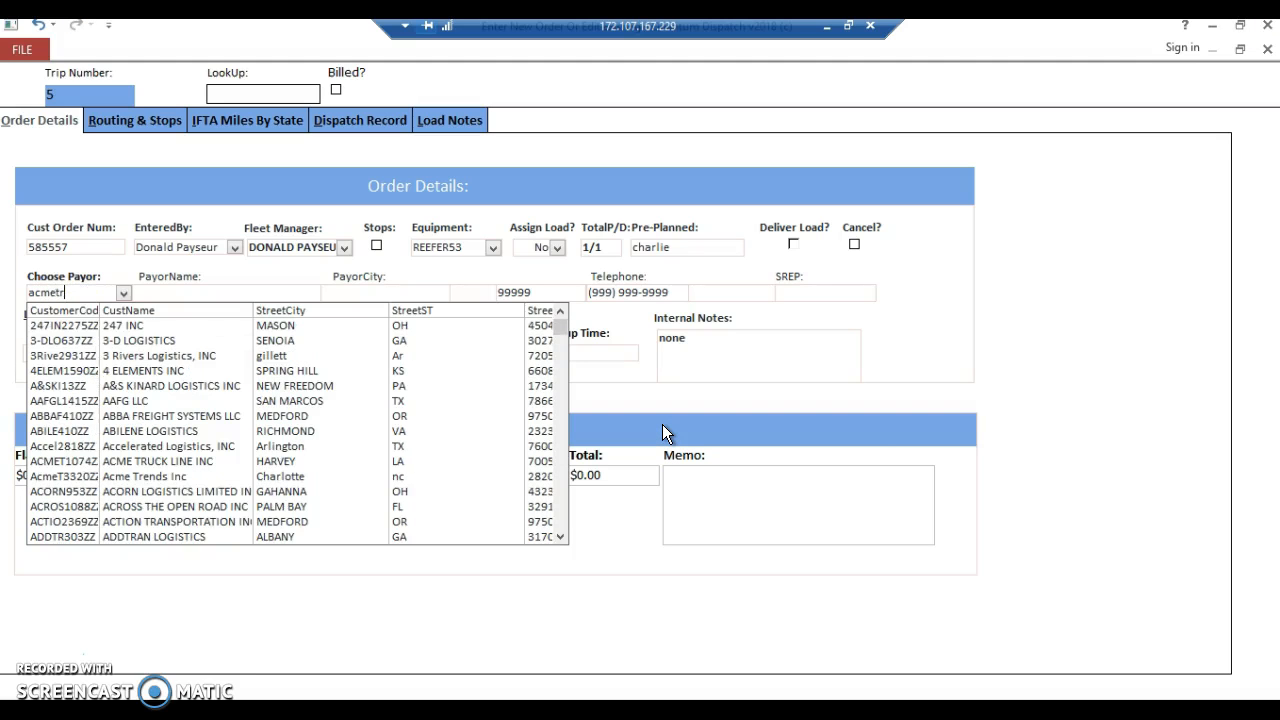
key("BackSpace")
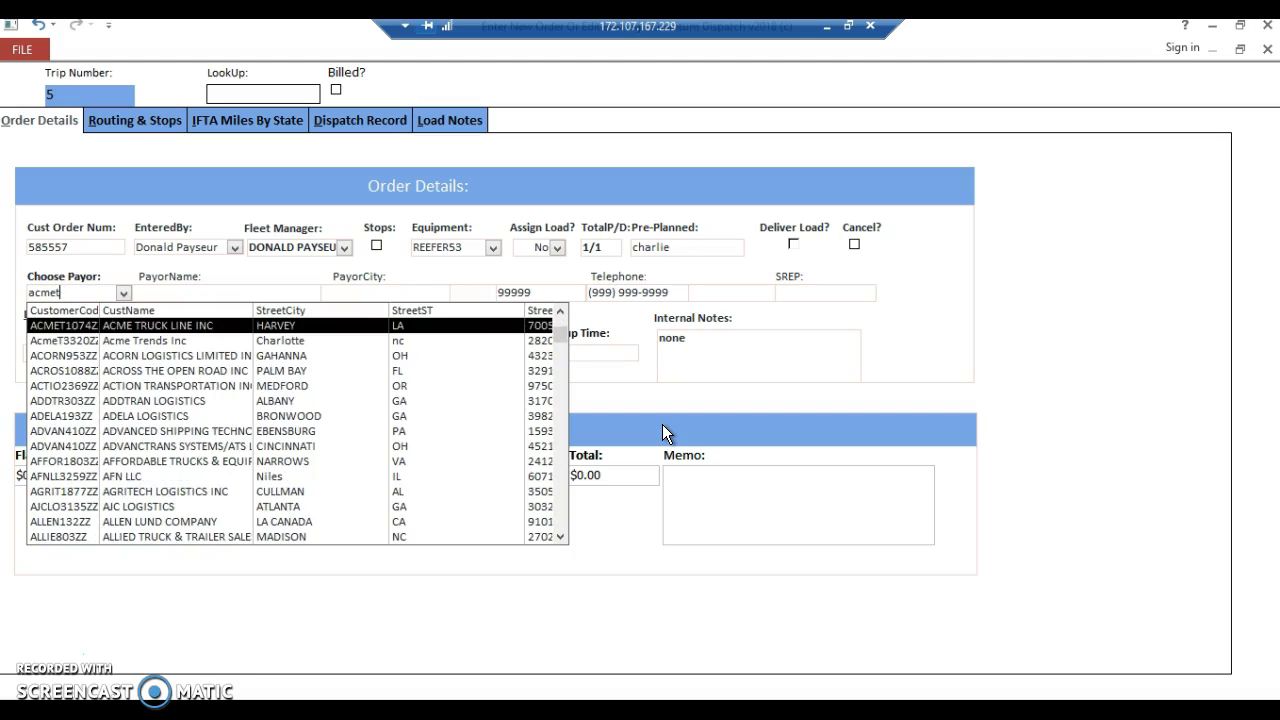
left_click(182, 343)
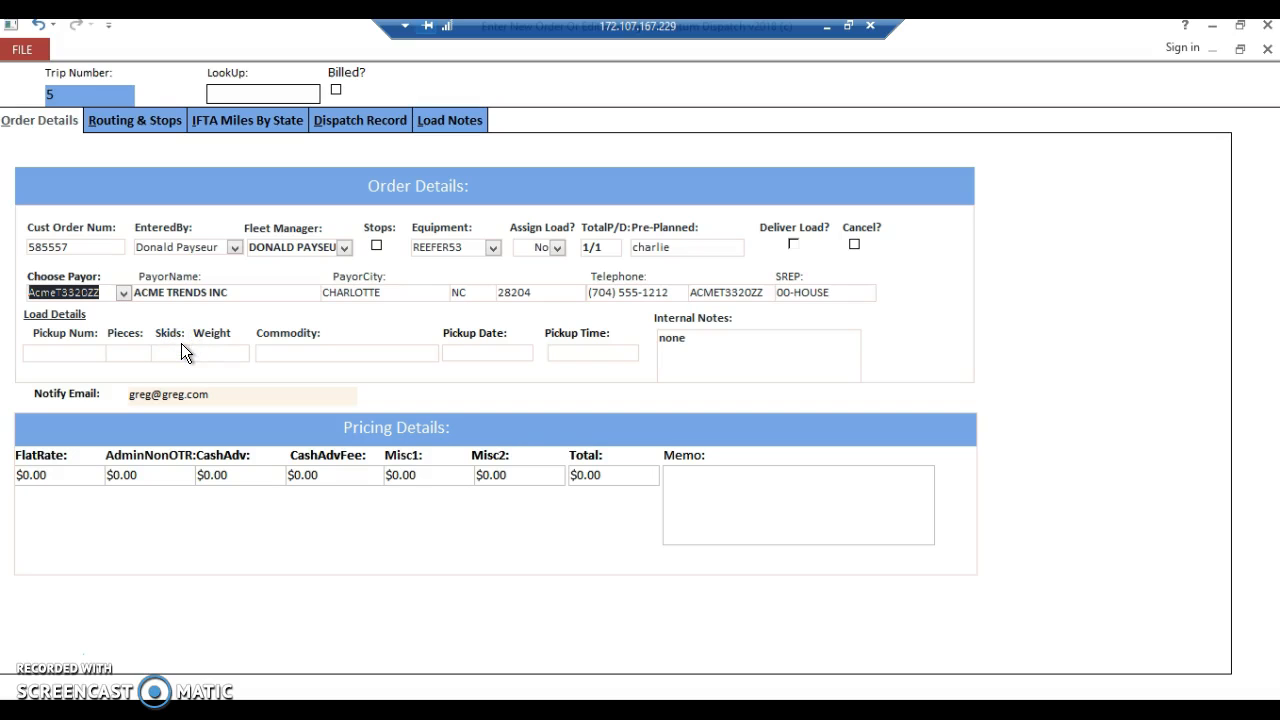
Enter the pickup number, 250 pieces, 36 skids, weight 5000 and commodity Styrofoam Cups in the load details.
left_click(72, 352)
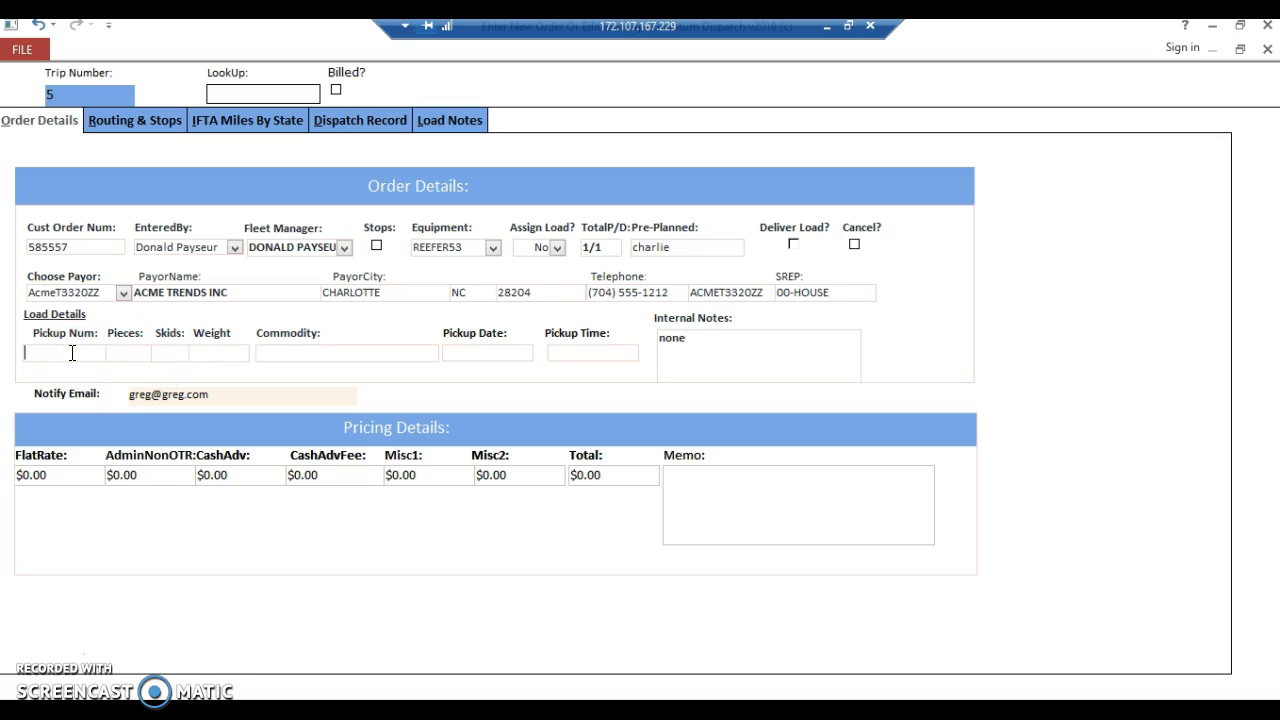
type("55222")
key("Tab")
type("250")
key("Tab")
type("36")
key("Tab")
type("5000")
key("Tab")
type("styro")
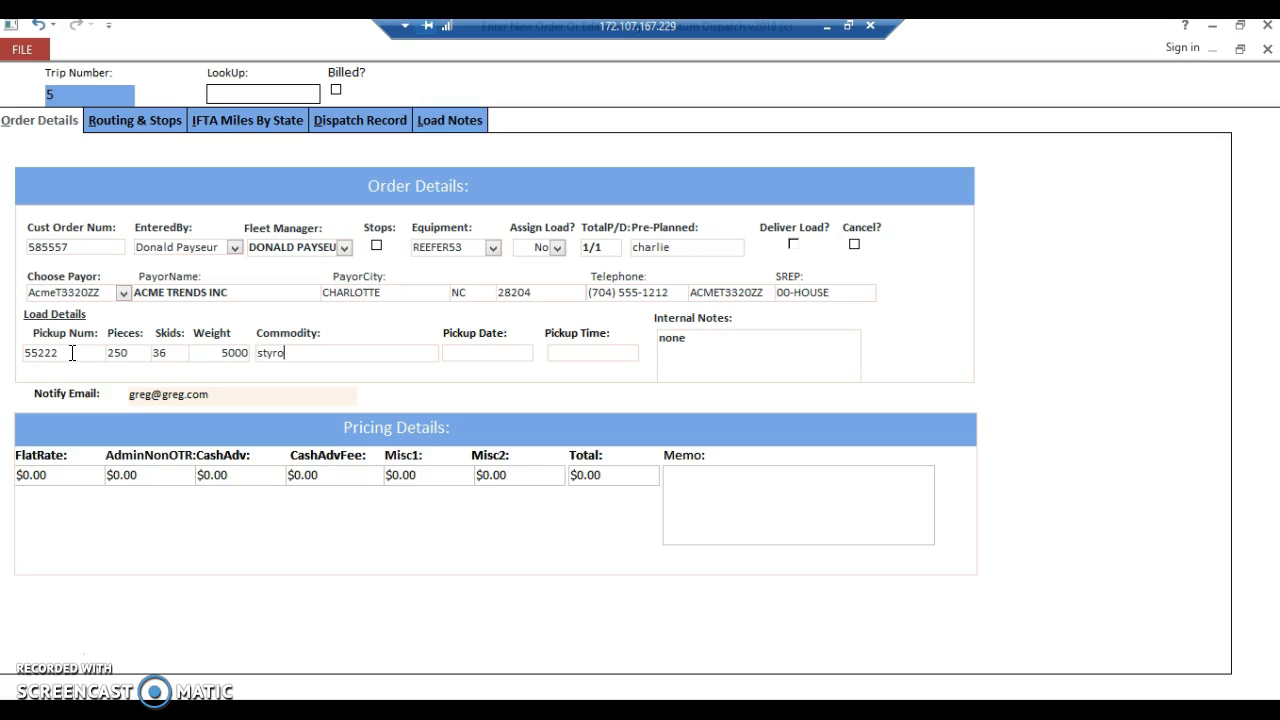
type("foam cups")
key("Tab")
Set the load's pickup date to 10/13/2018 and the pickup time to 08:00.
type("10/")
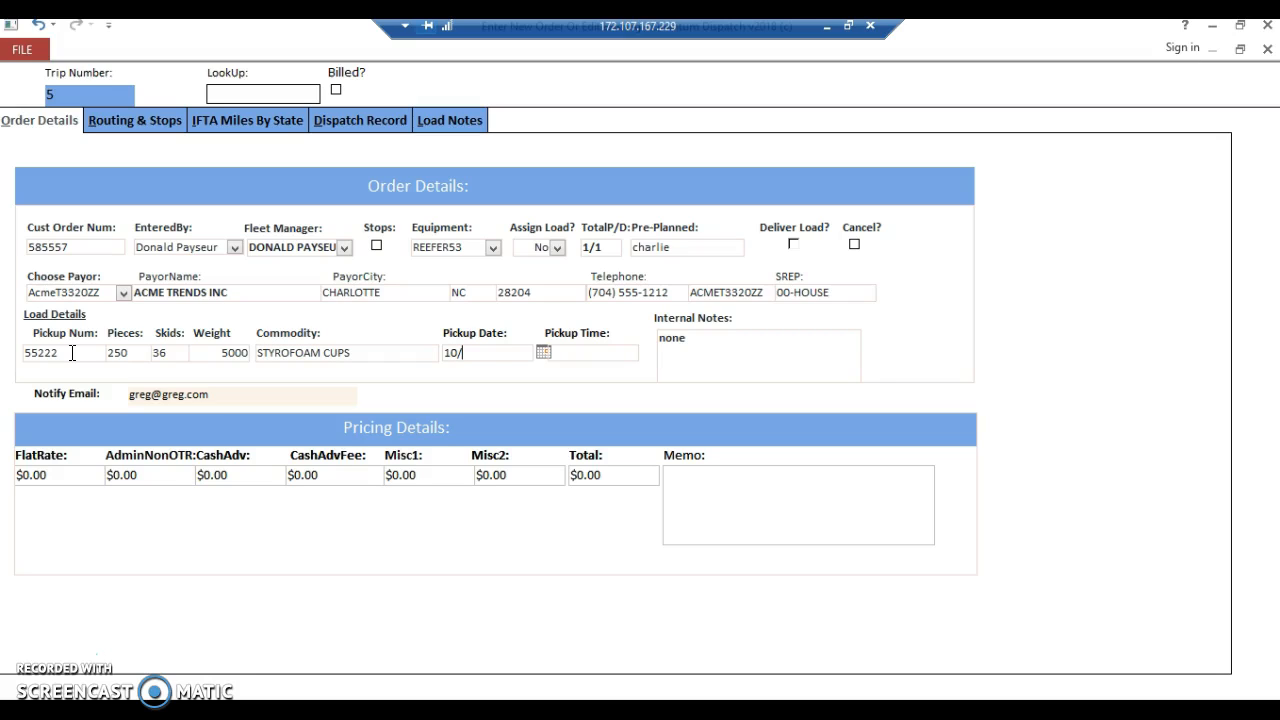
type("13/2018")
key("Tab")
type("08:00")
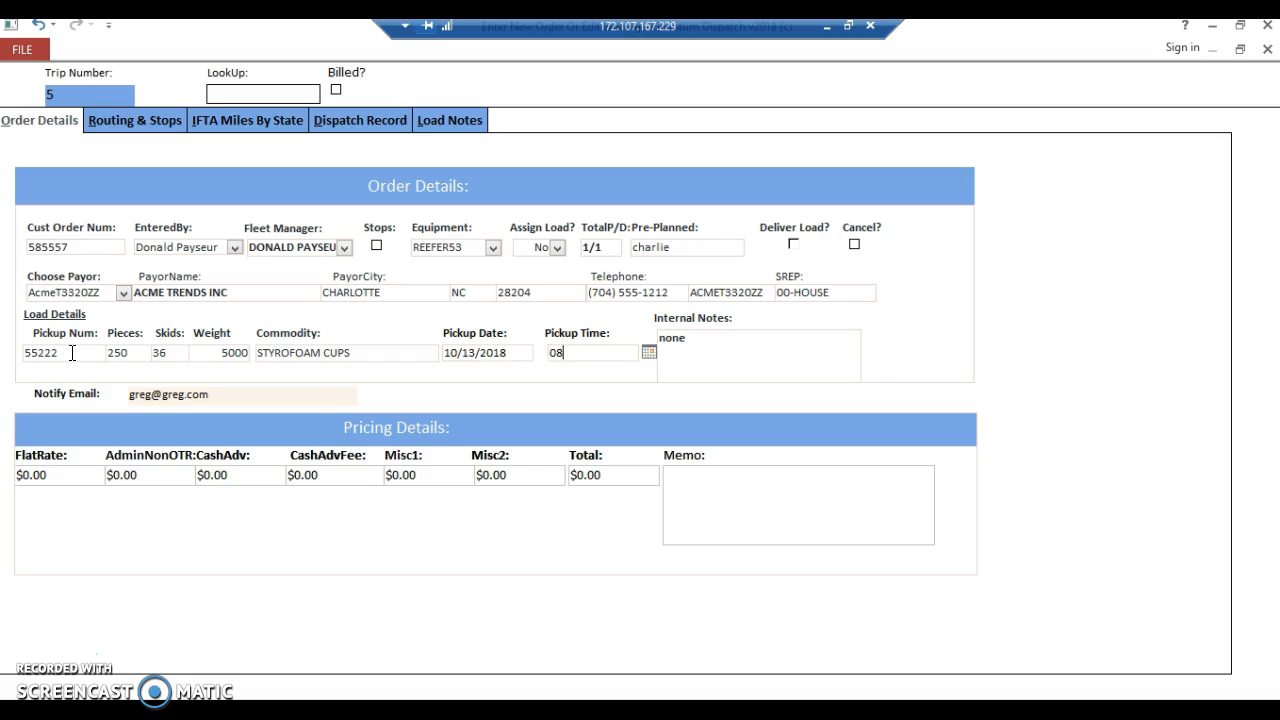
key("Tab")
Enter a flat rate of $2,000 in the pricing details, leaving the other charges at their defaults.
key("Tab")
type("2000")
key("Tab")
key("Tab")
key("Tab")
key("Tab")
key("Tab")
key("Tab")
key("Tab")
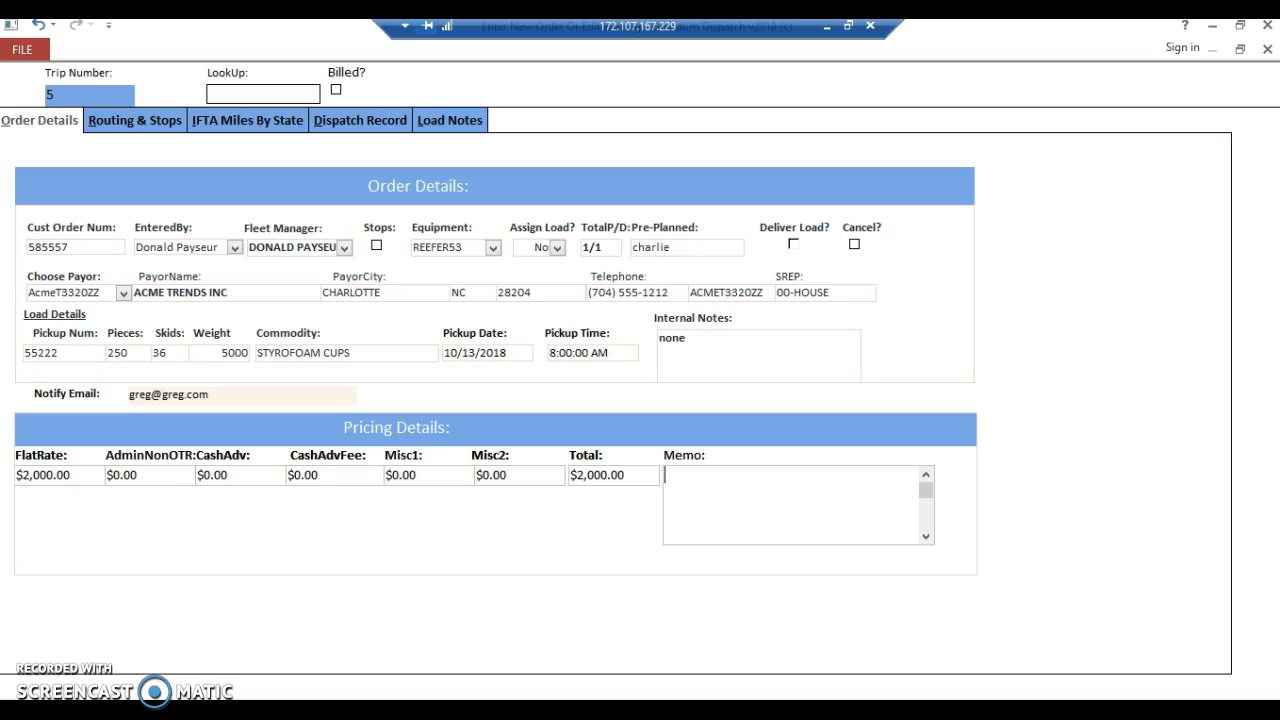
Add stop number 1 as a Pickup in the load's routing and stops.
left_click(117, 130)
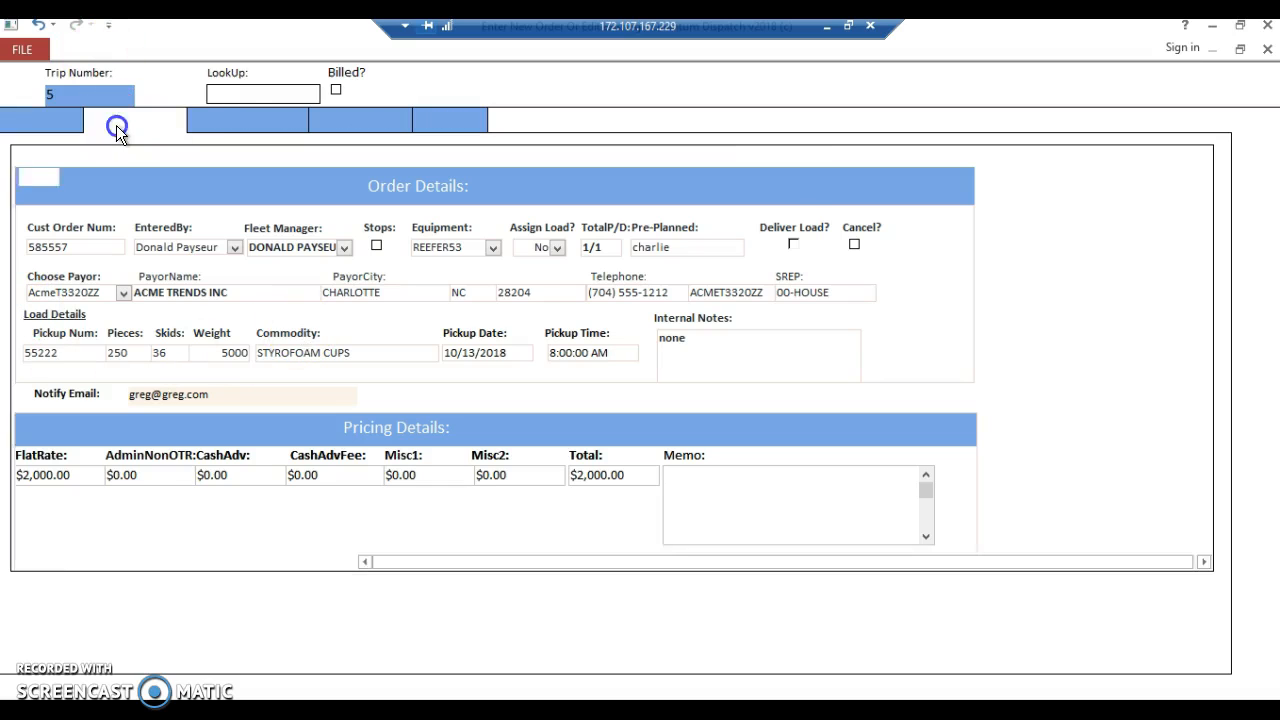
type("1")
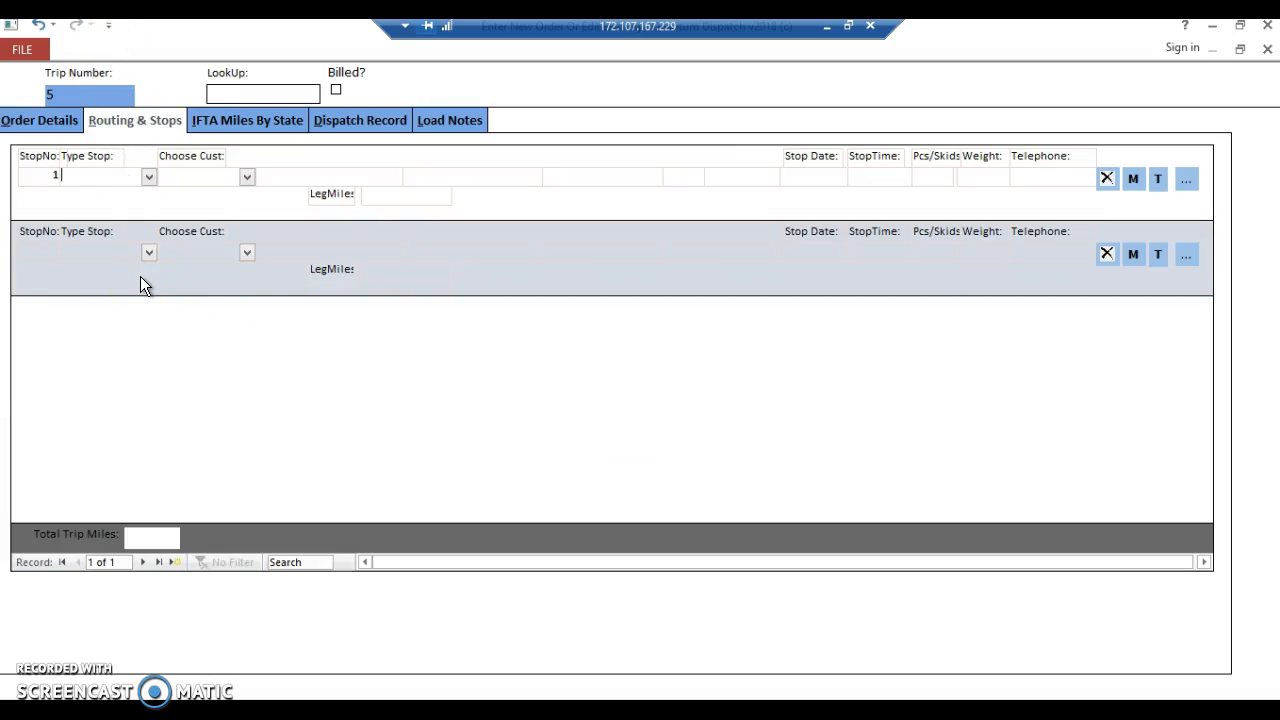
key("Tab")
type("p")
key("Tab")
type("ge")
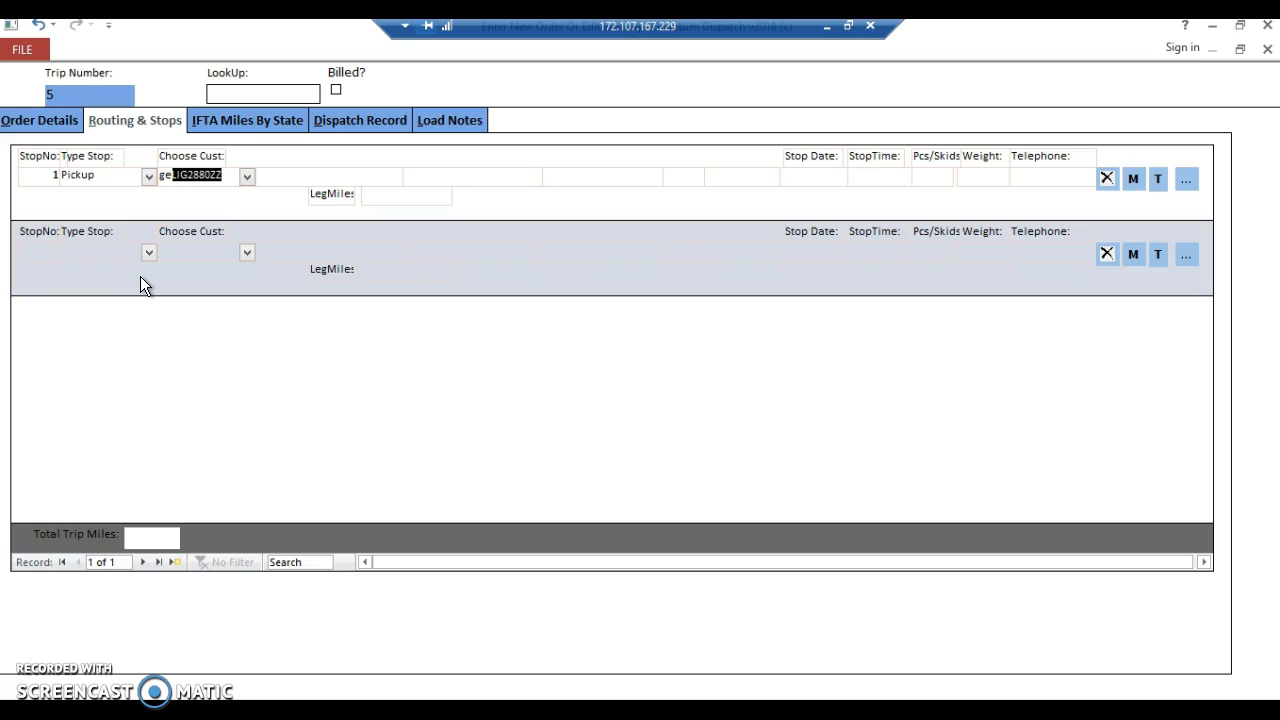
key("BackSpace")
key("BackSpace")
key("BackSpace")
type("golde")
key("BackSpace")
key("BackSpace")
key("BackSpace")
key("BackSpace")
key("BackSpace")
key("BackSpace")
Enter gy as the pickup stop's customer and agree to add it to the database.
type("gy")
key("Return")
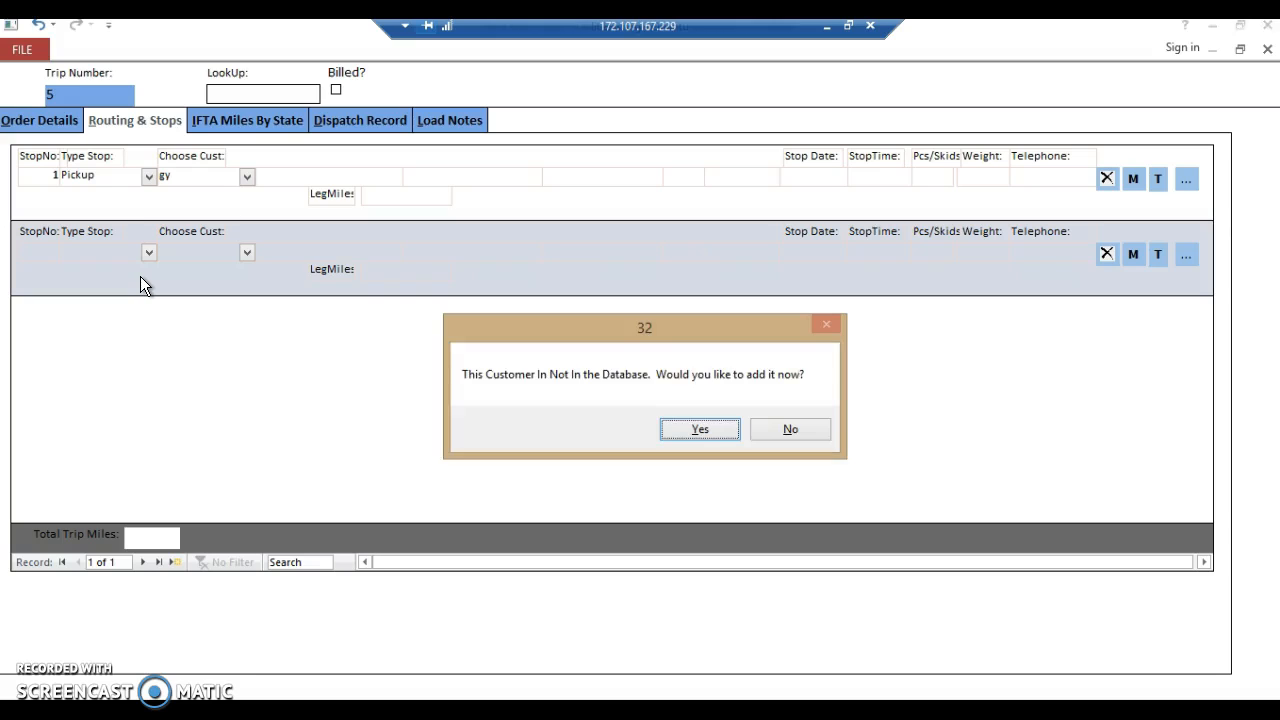
key("Return")
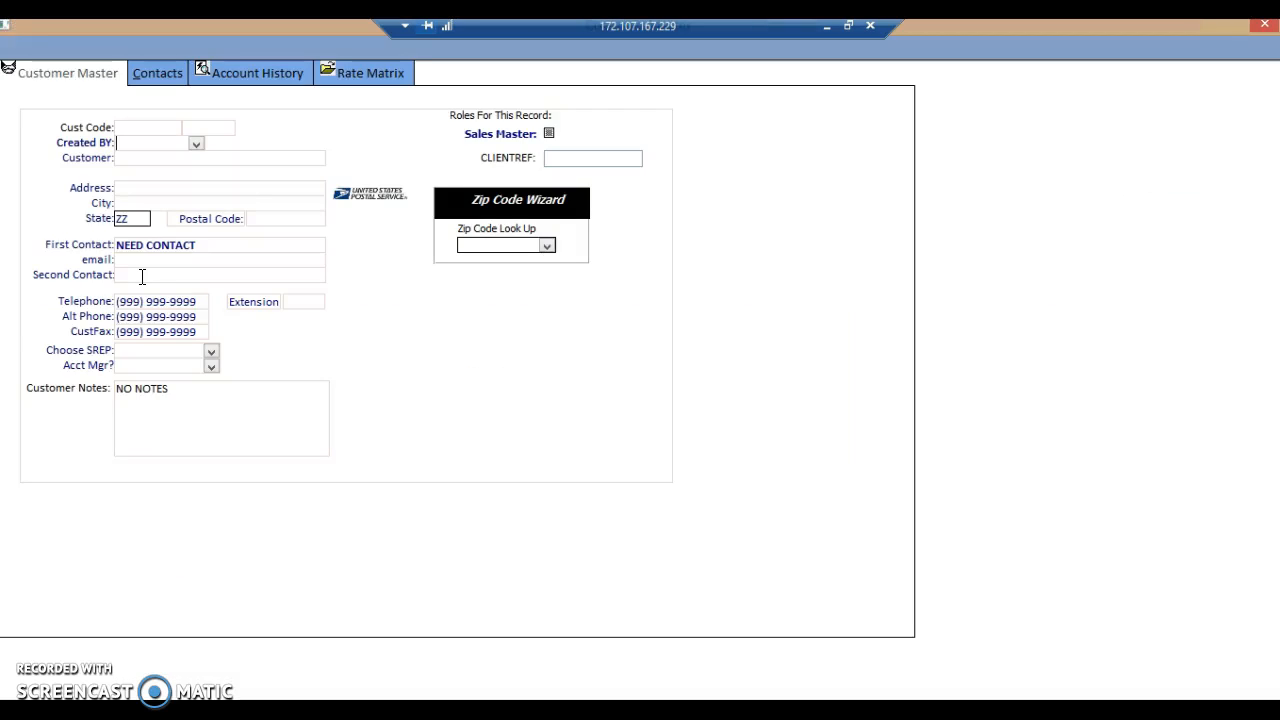
Record who created the customer and name the customer GYPSUM PRODUTS.
left_click(197, 146)
type("dp")
key("Tab")
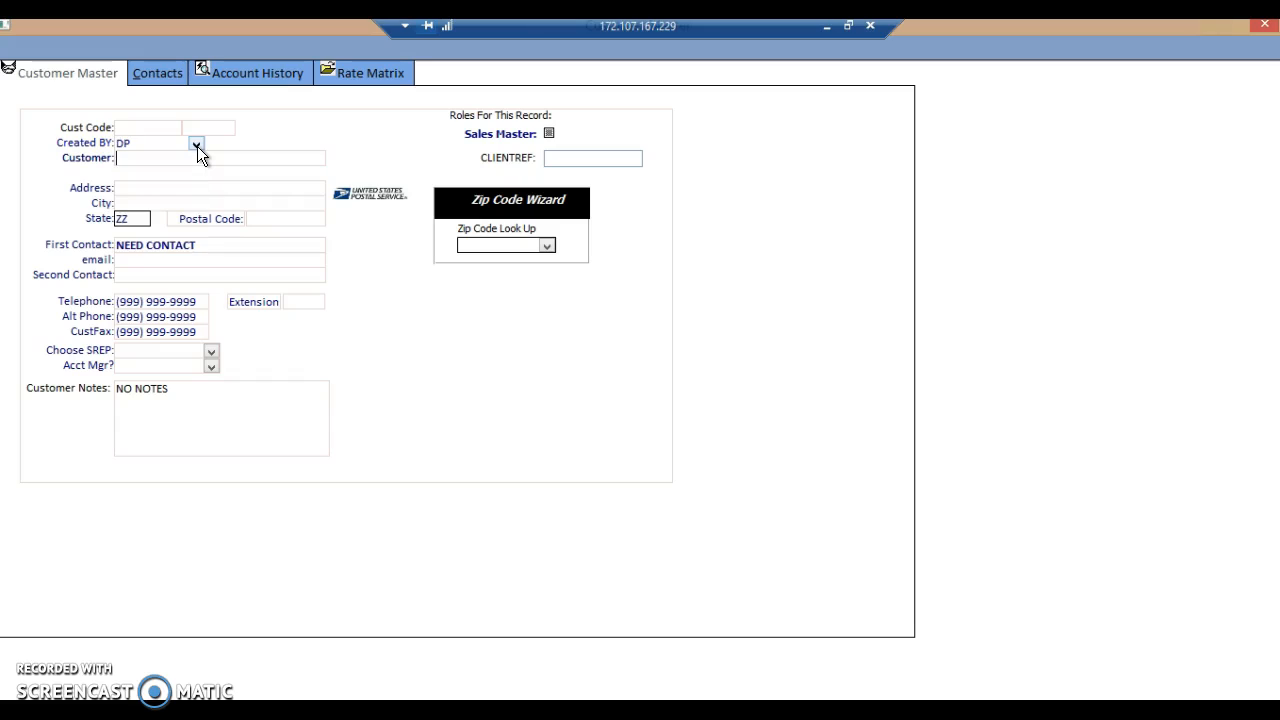
type("GYPSUM PRODUTS")
key("Tab")
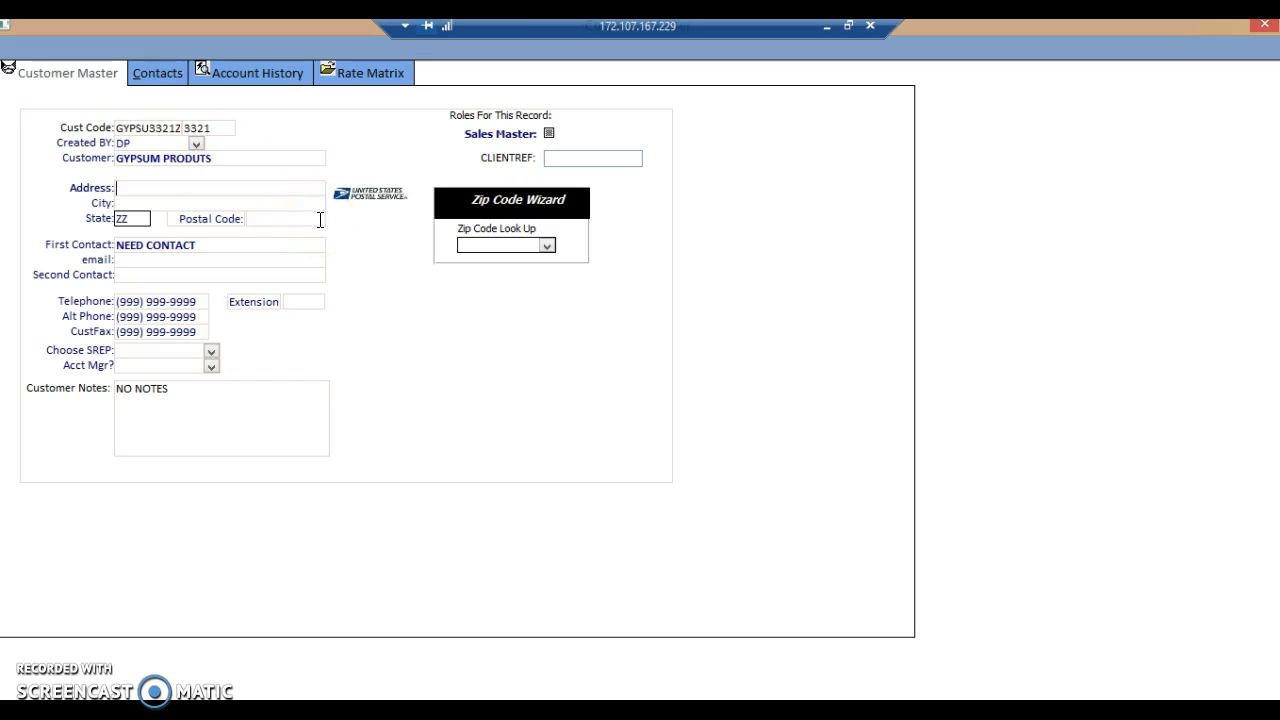
Fill in the shipper's street address, city and state.
key("Tab")
type("JACK")
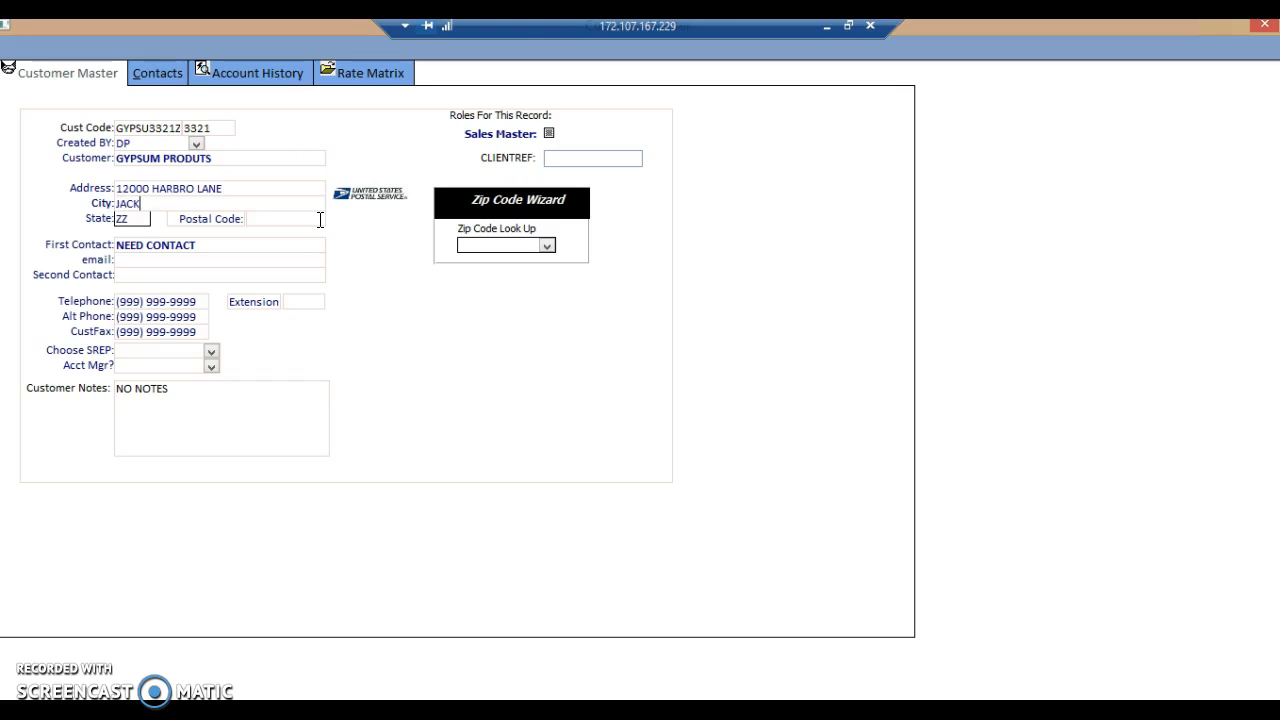
type("SONVILLE")
key("Tab")
type("FL")
key("Tab")
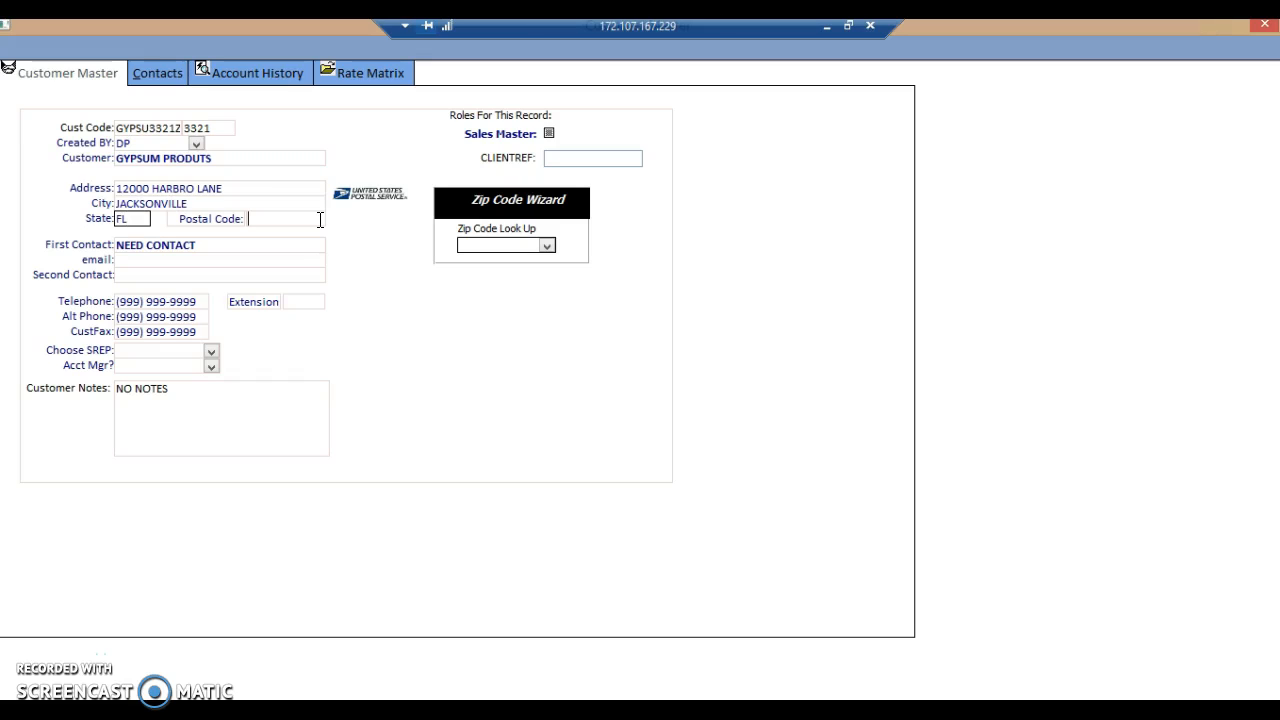
Enter 12345 as a placeholder postal code and replace it with a code for the customer's city and state from the Zip Code Wizard.
left_click(549, 244)
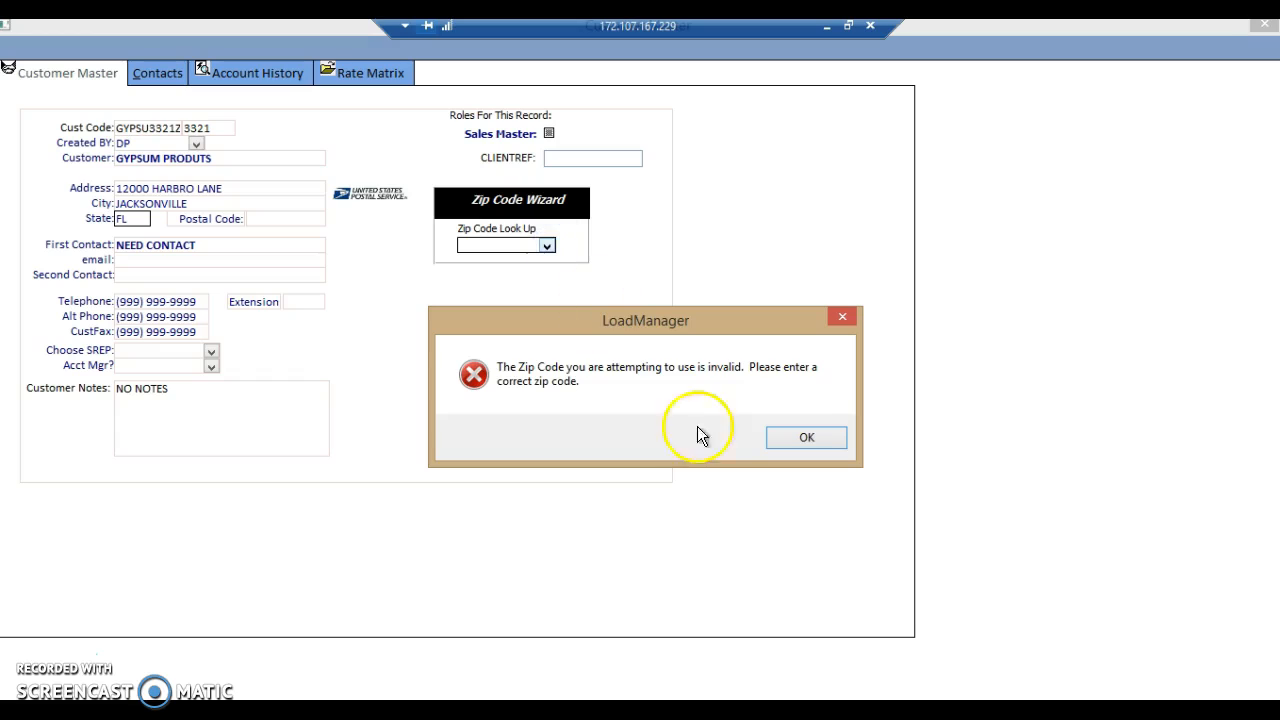
left_click(806, 438)
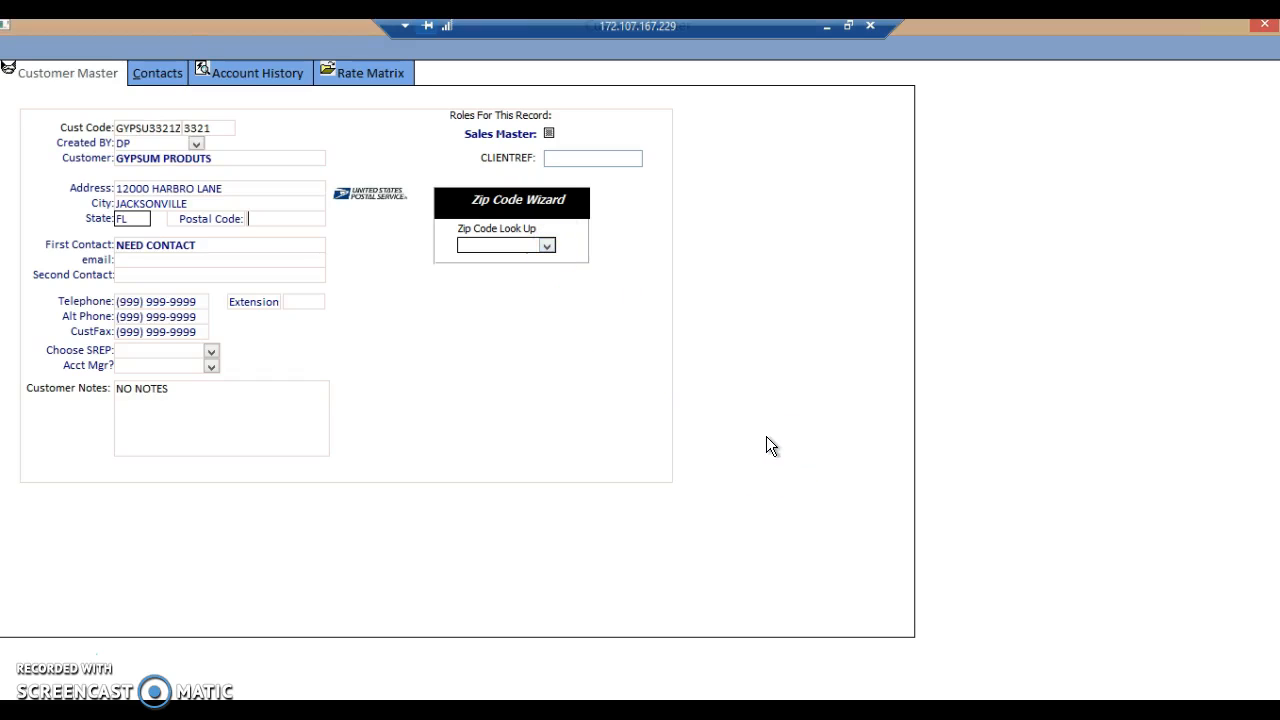
type("12345")
left_click(550, 244)
type("JACKSONVILLE")
left_click(556, 456)
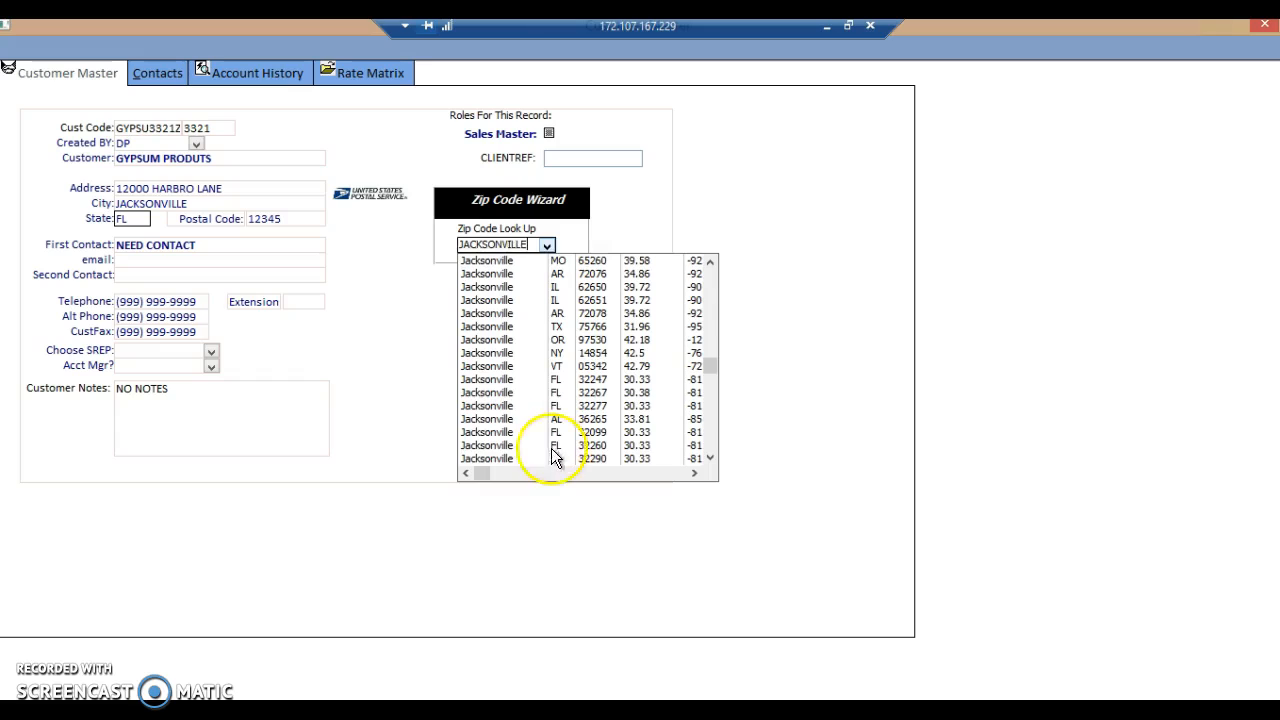
left_click(589, 405)
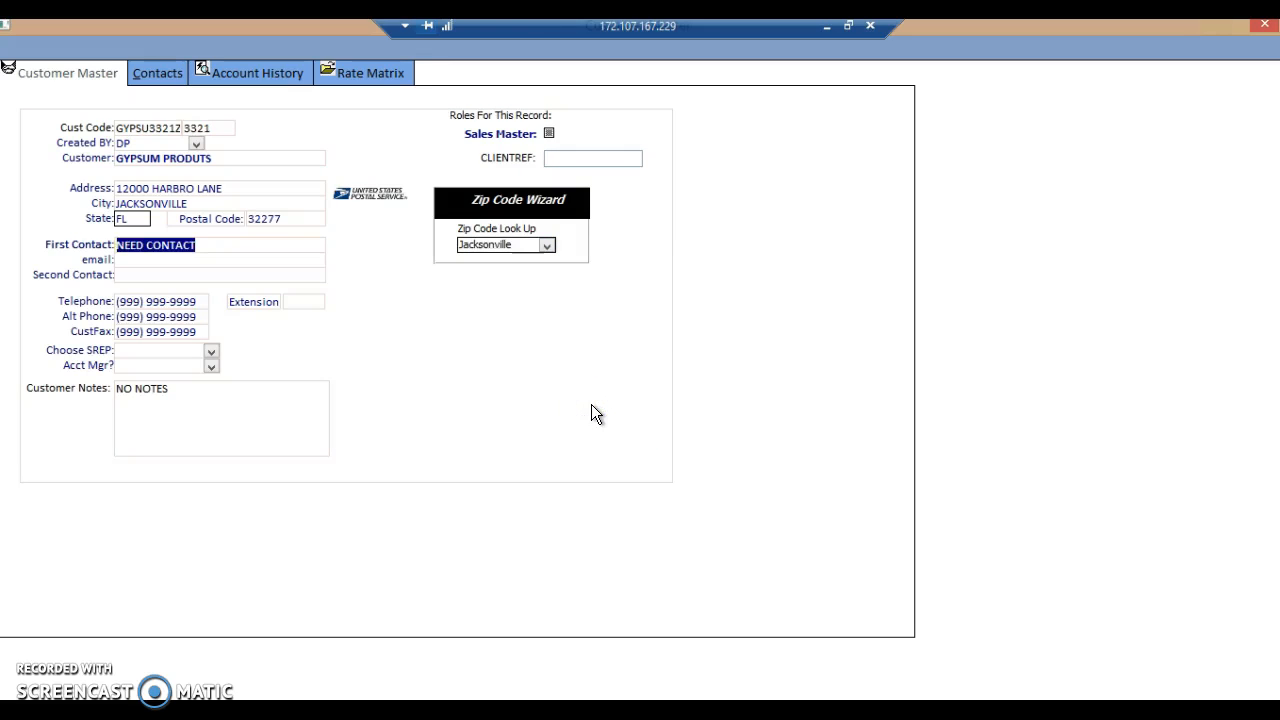
Fill in the shipper's first contact name and e-mail address, leaving the second contact blank.
type("gREG")
key("BackSpace")
key("BackSpace")
key("BackSpace")
key("BackSpace")
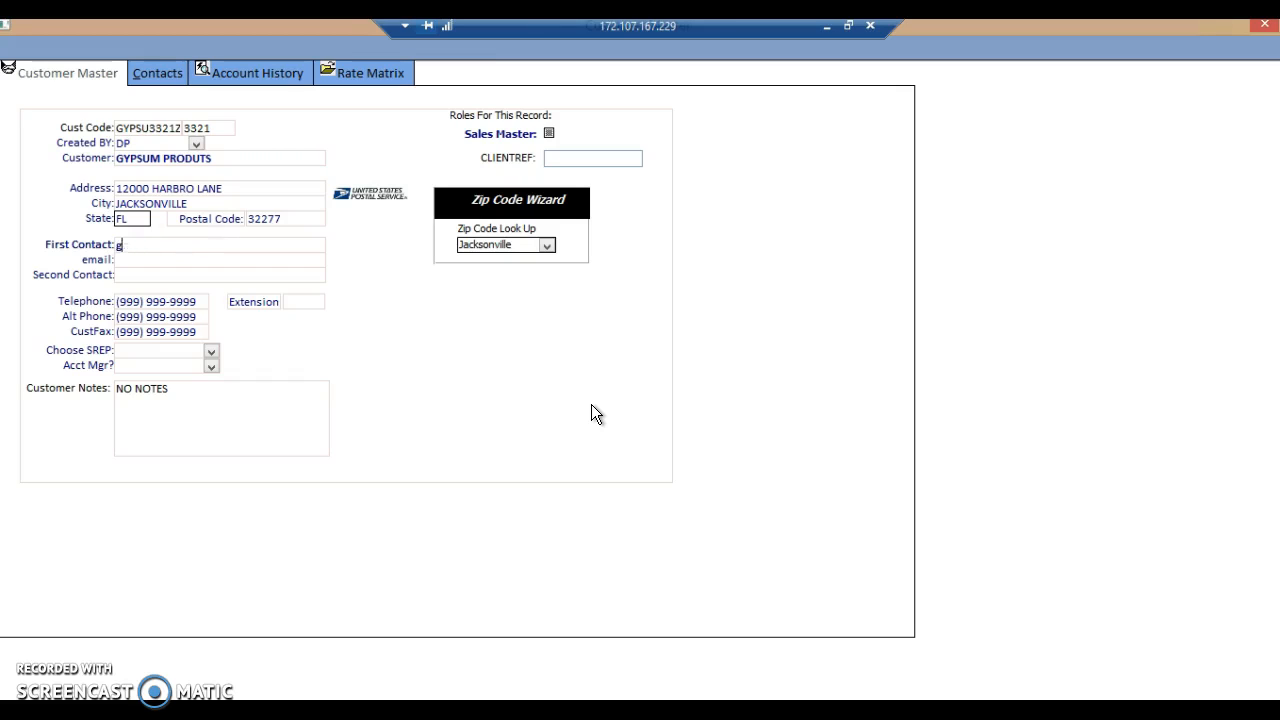
type("Greg V")
key("Tab")
type("shi")
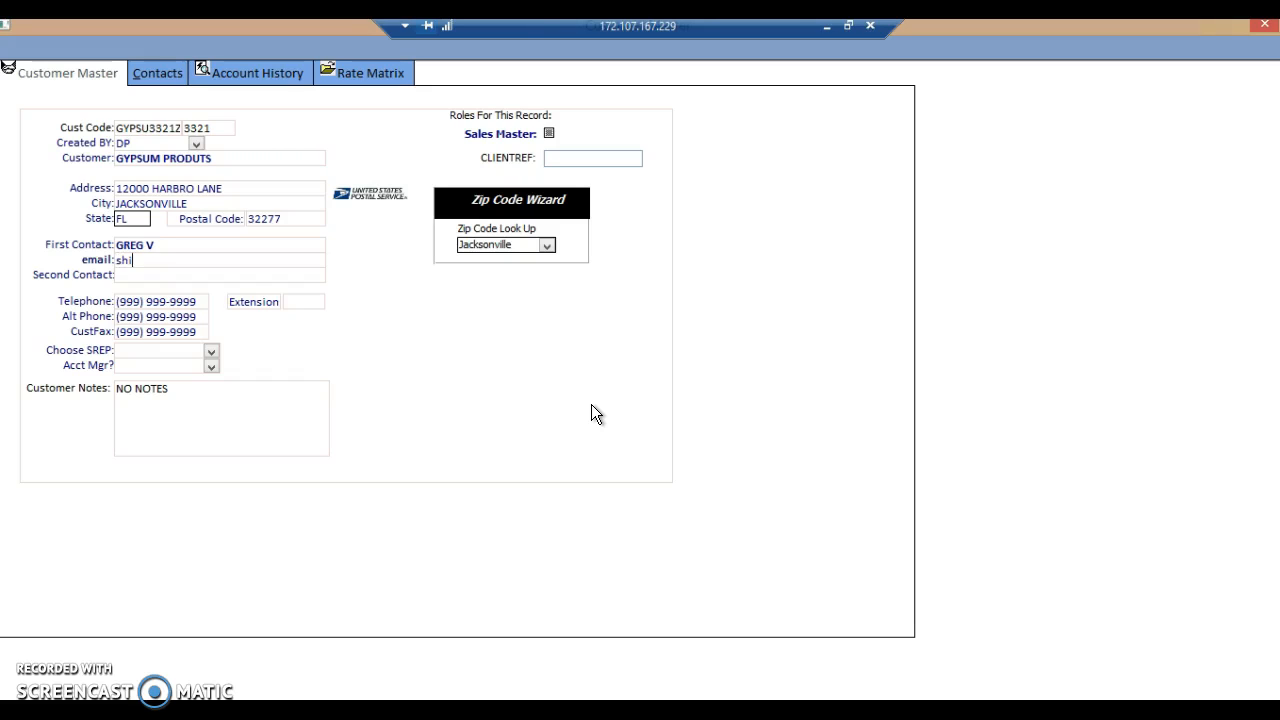
type("pper@shipper.com")
key("Tab")
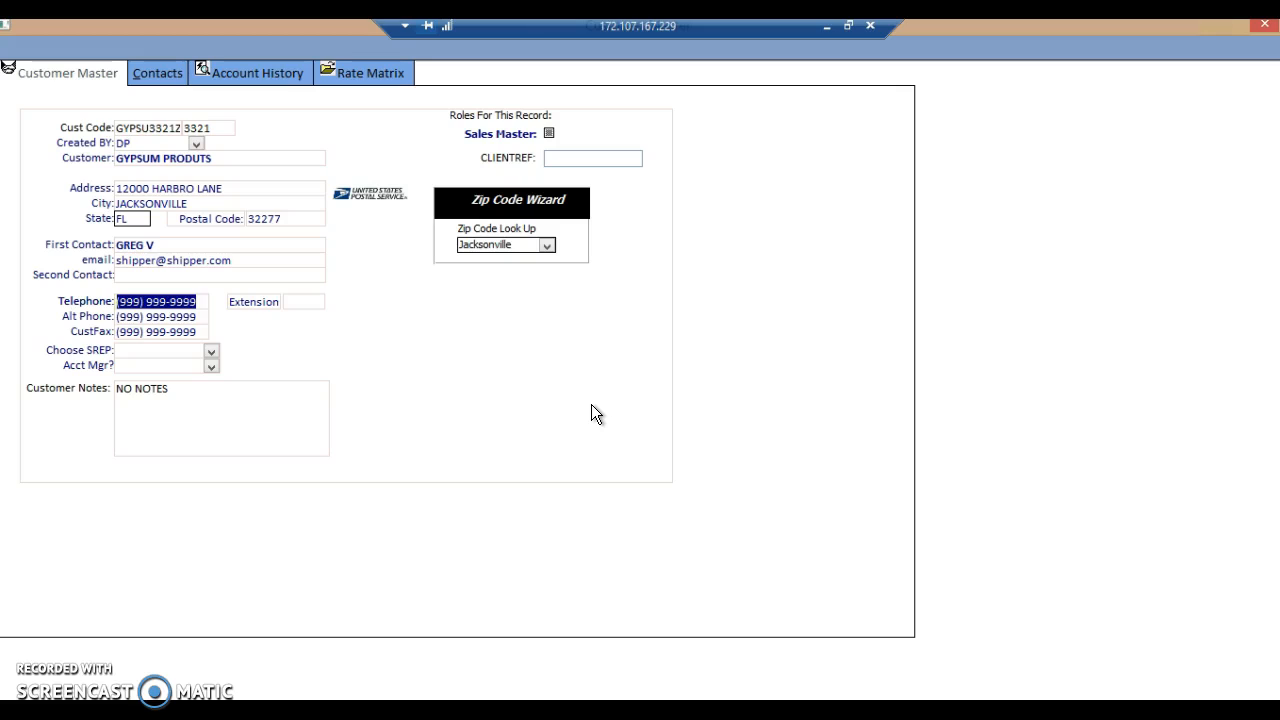
Enter the shipper's telephone number without an extension and close the customer record.
type("904) 555-5")
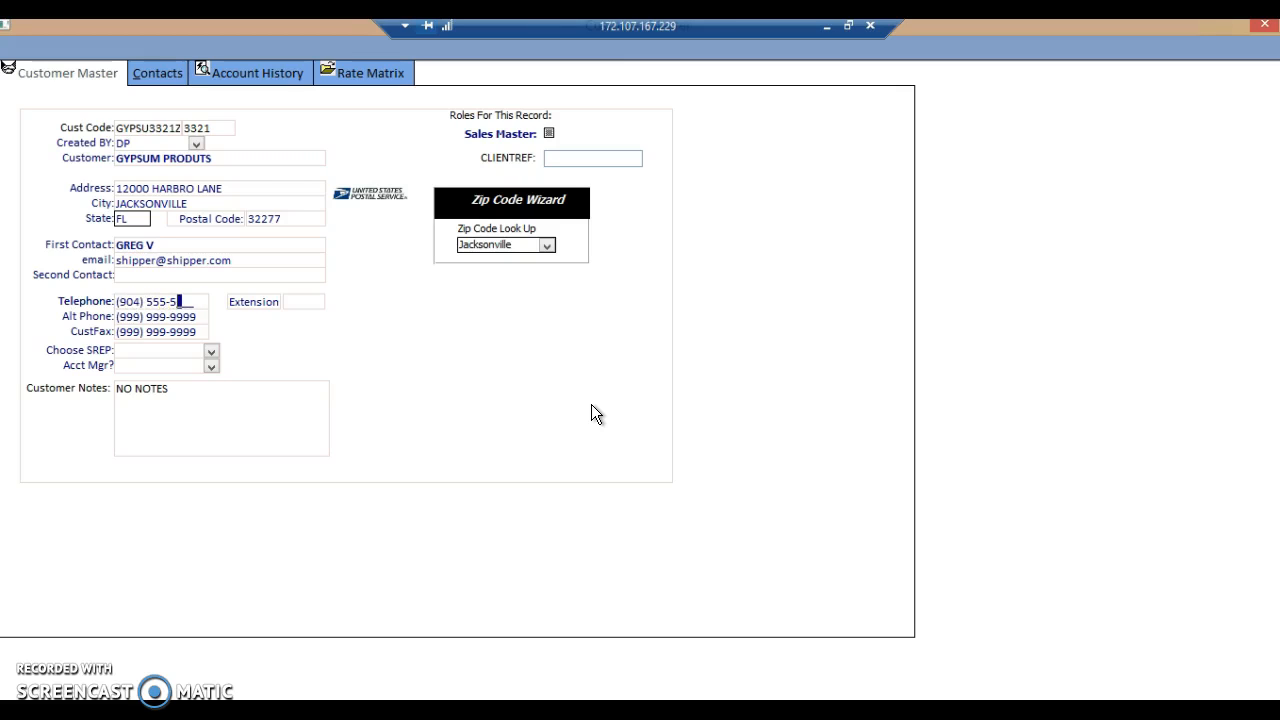
type("555")
key("Tab")
left_click(1265, 30)
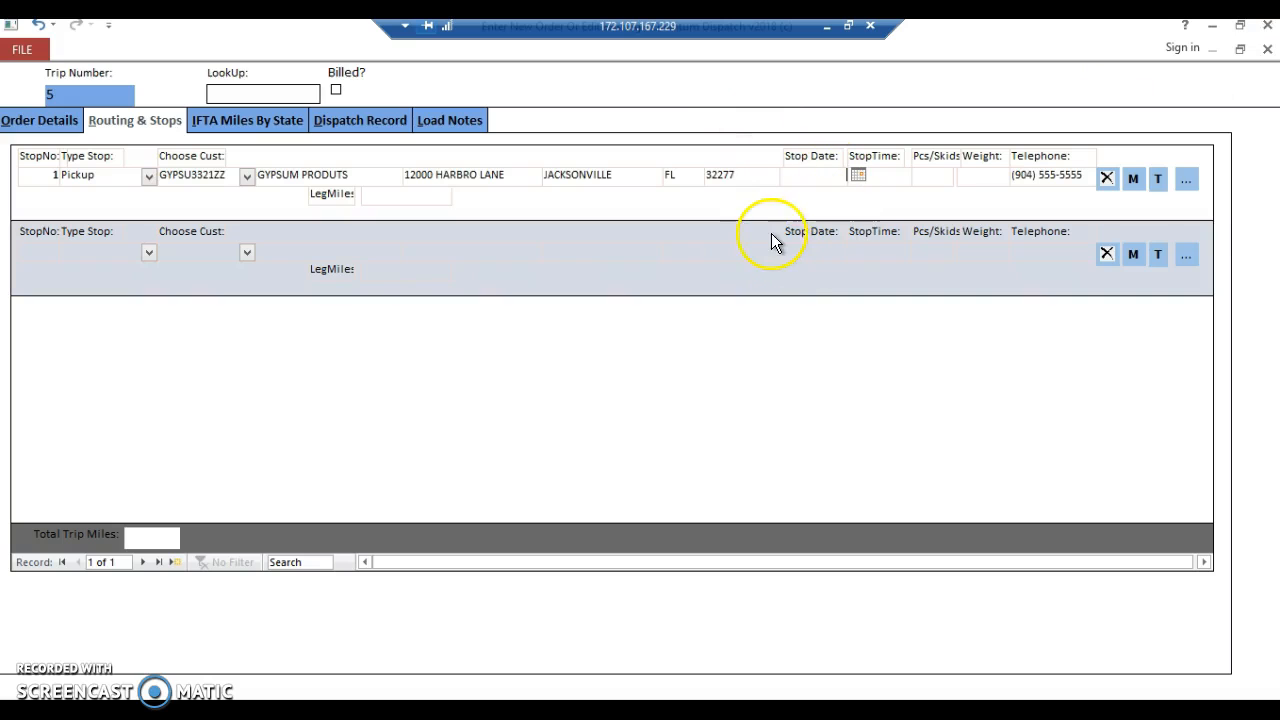
type("10/")
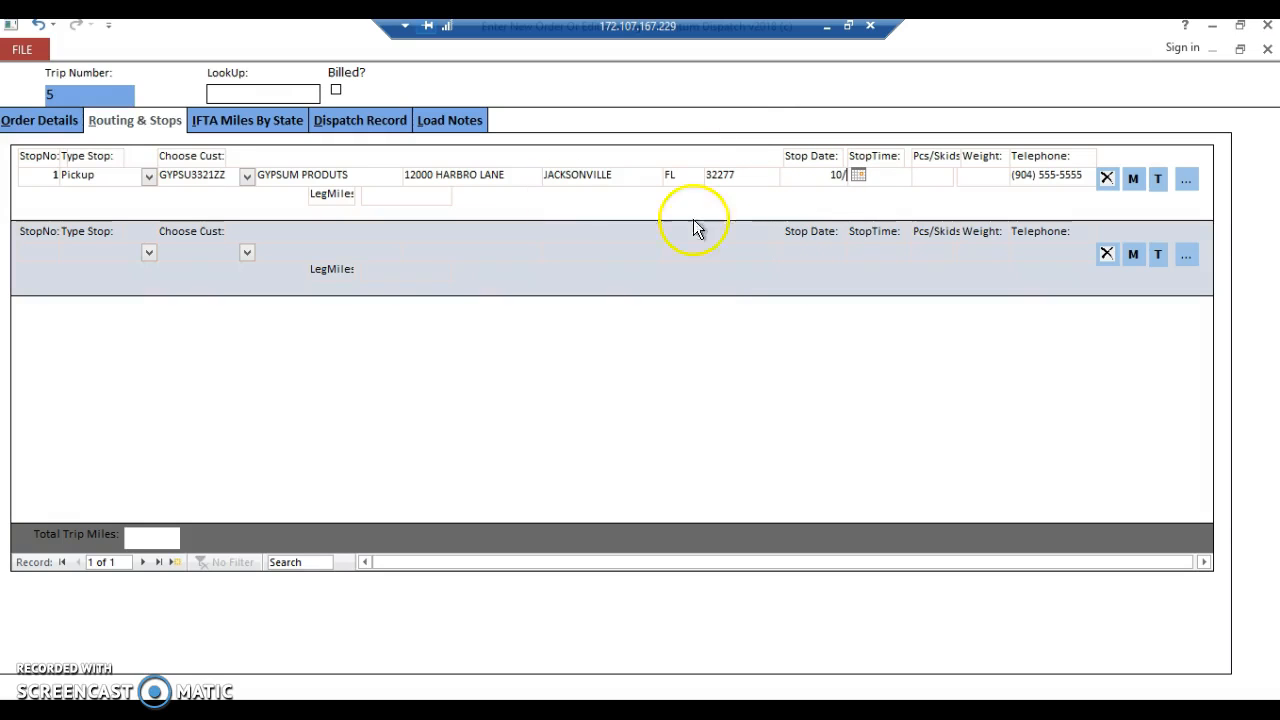
left_click(46, 121)
left_click(646, 425)
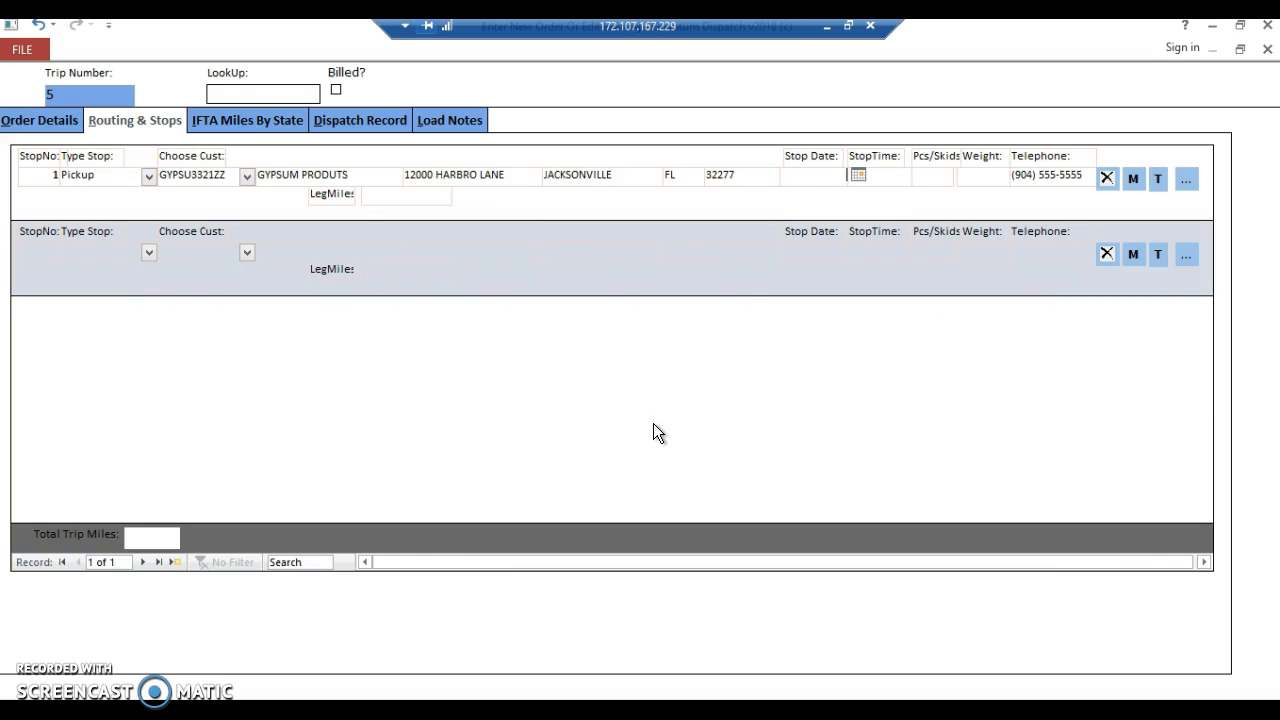
Check the pickup date in the order details and set the date of stop 1 to 10/13/2018.
left_click(47, 121)
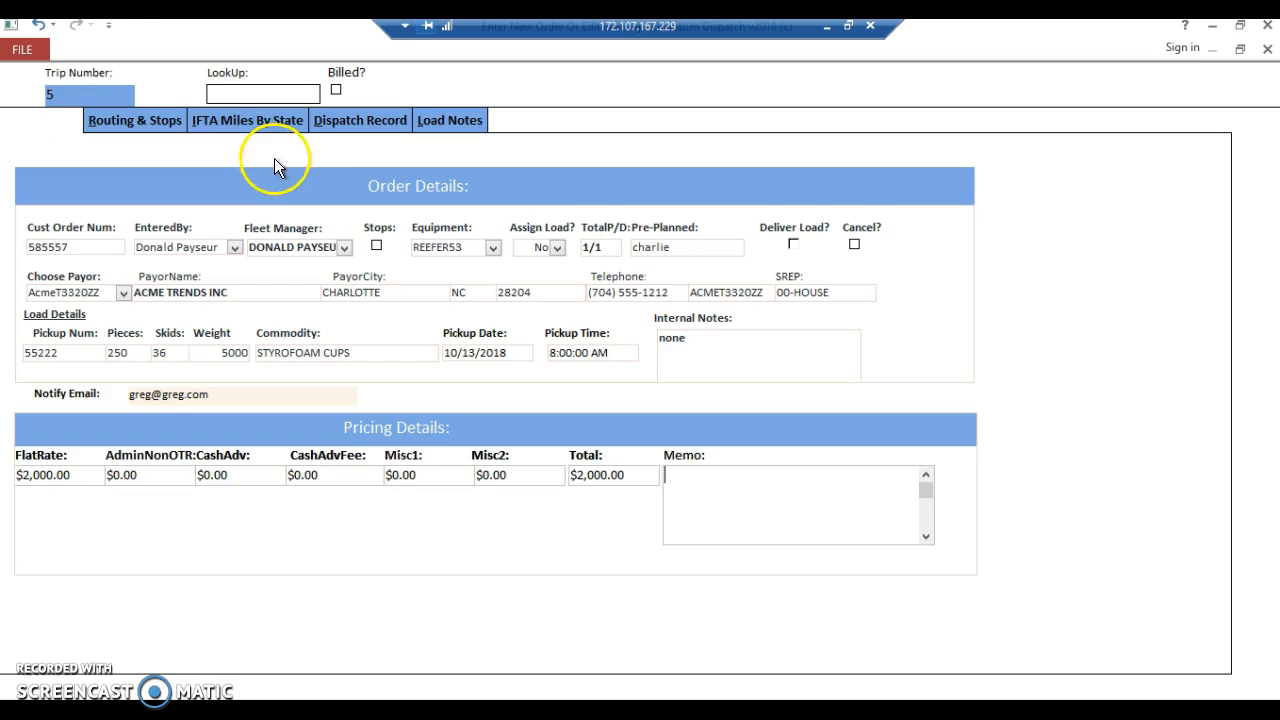
left_click(105, 120)
left_click(829, 162)
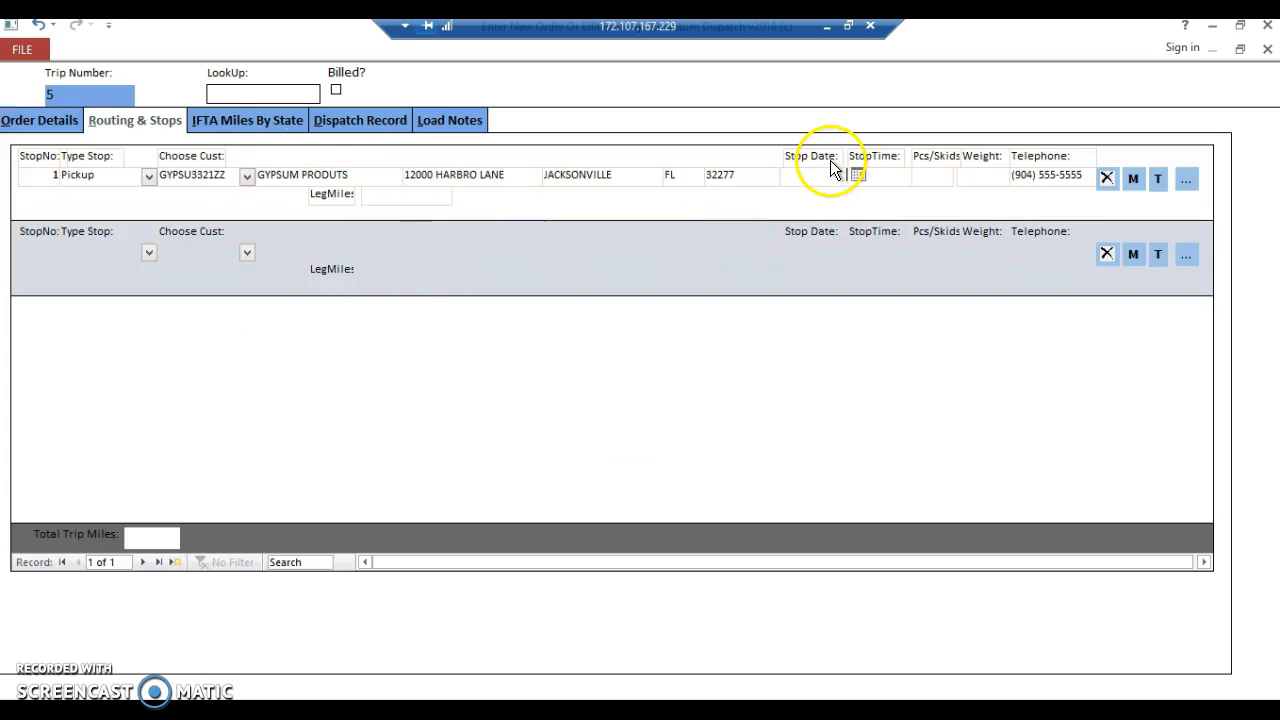
type("10/13/2018")
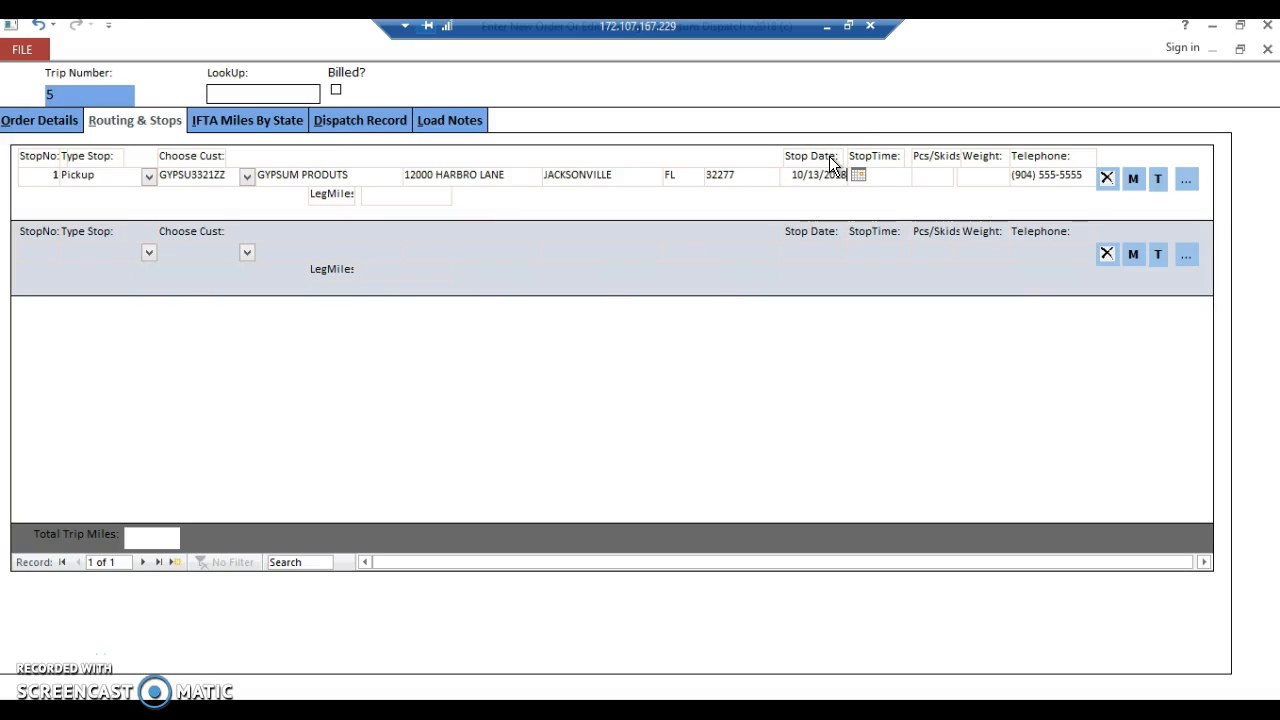
key("Tab")
Complete stop 1 with a stop time of 08:00, 36 pieces and a weight of 5000.
type("08:00")
key("Tab")
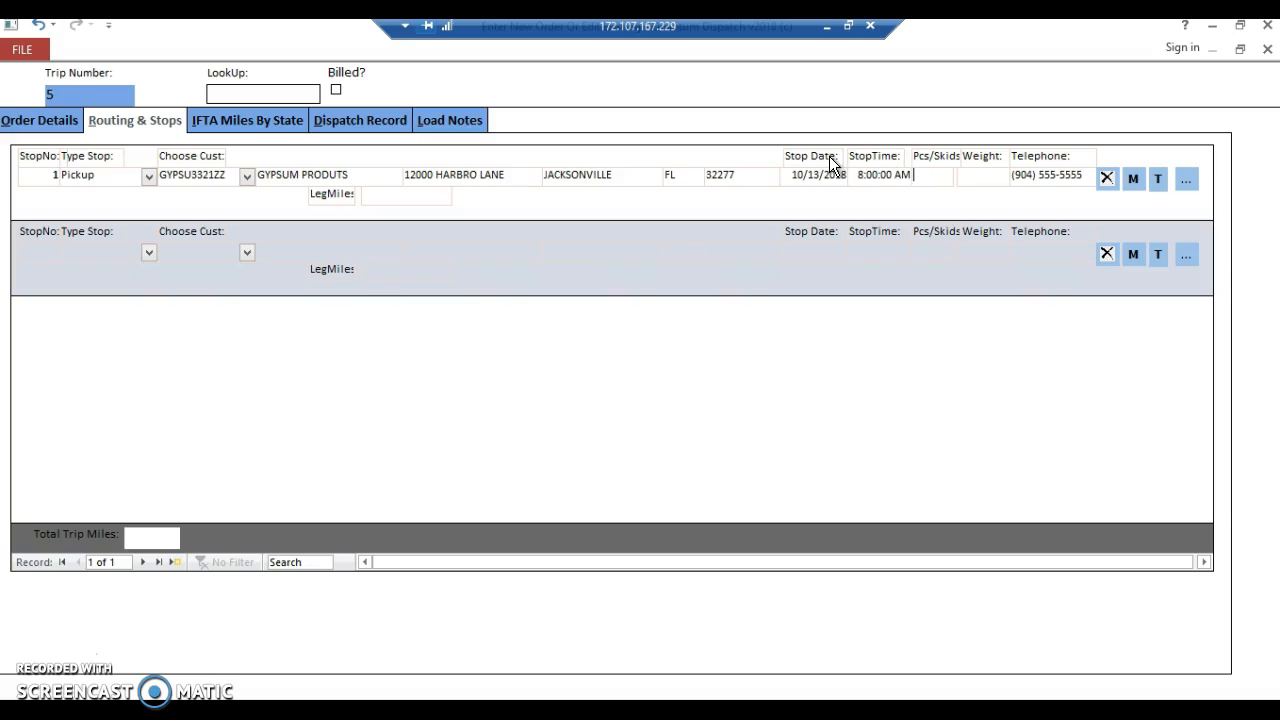
type("24")
key("BackSpace")
key("BackSpace")
type("360")
key("BackSpace")
type("5000")
key("Tab")
key("Tab")
key("Tab")
Add stop 2 as the Final Delivery with customer groc and agree to create it as a new customer.
type("2")
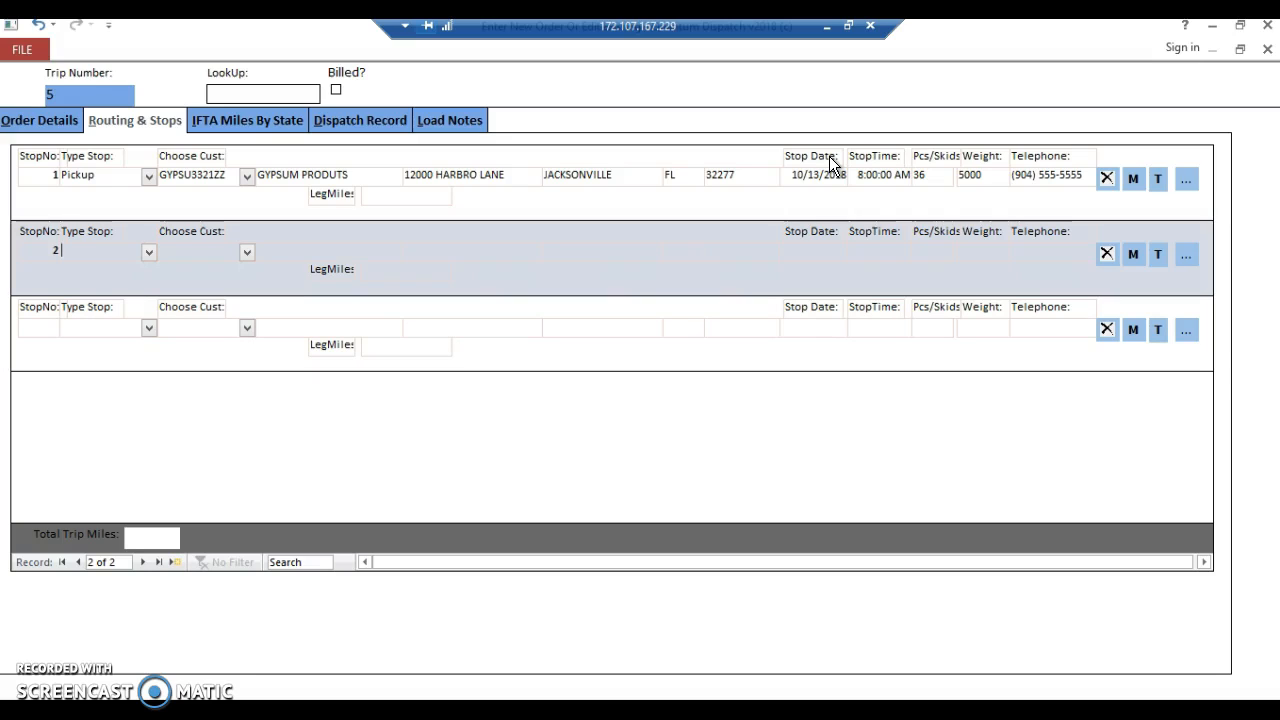
key("Tab")
type("F")
key("Tab")
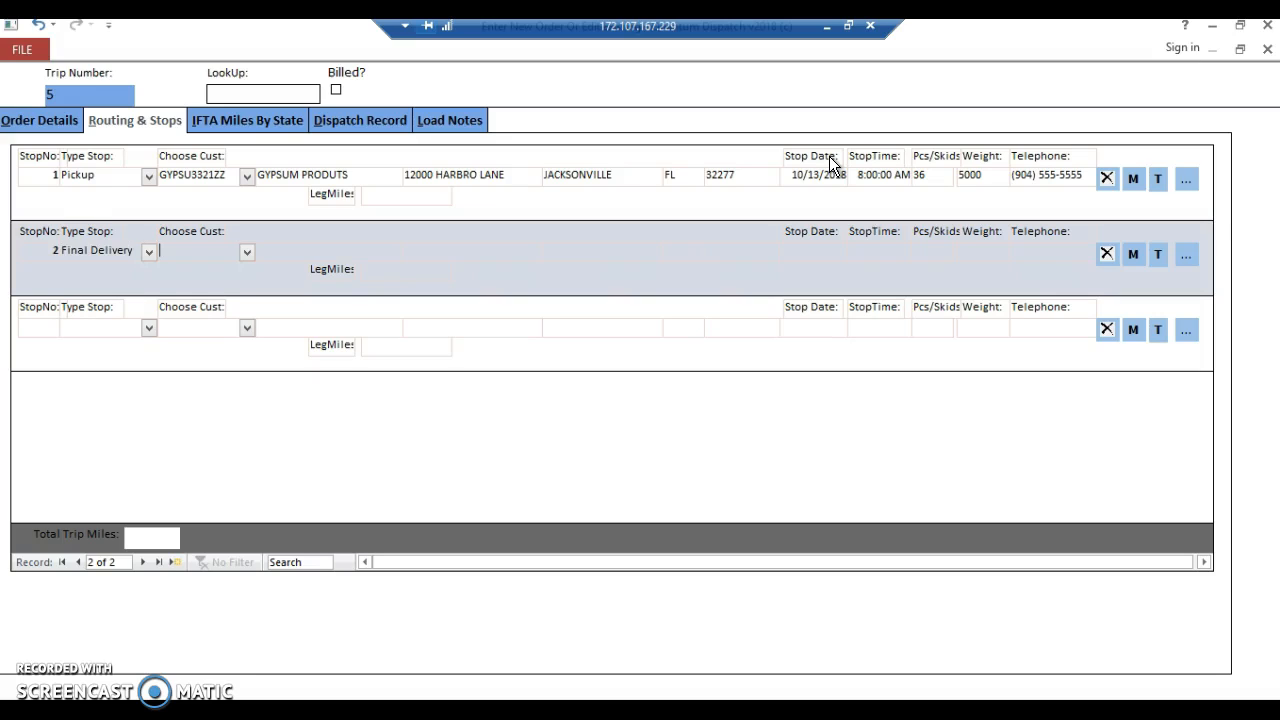
type("groc")
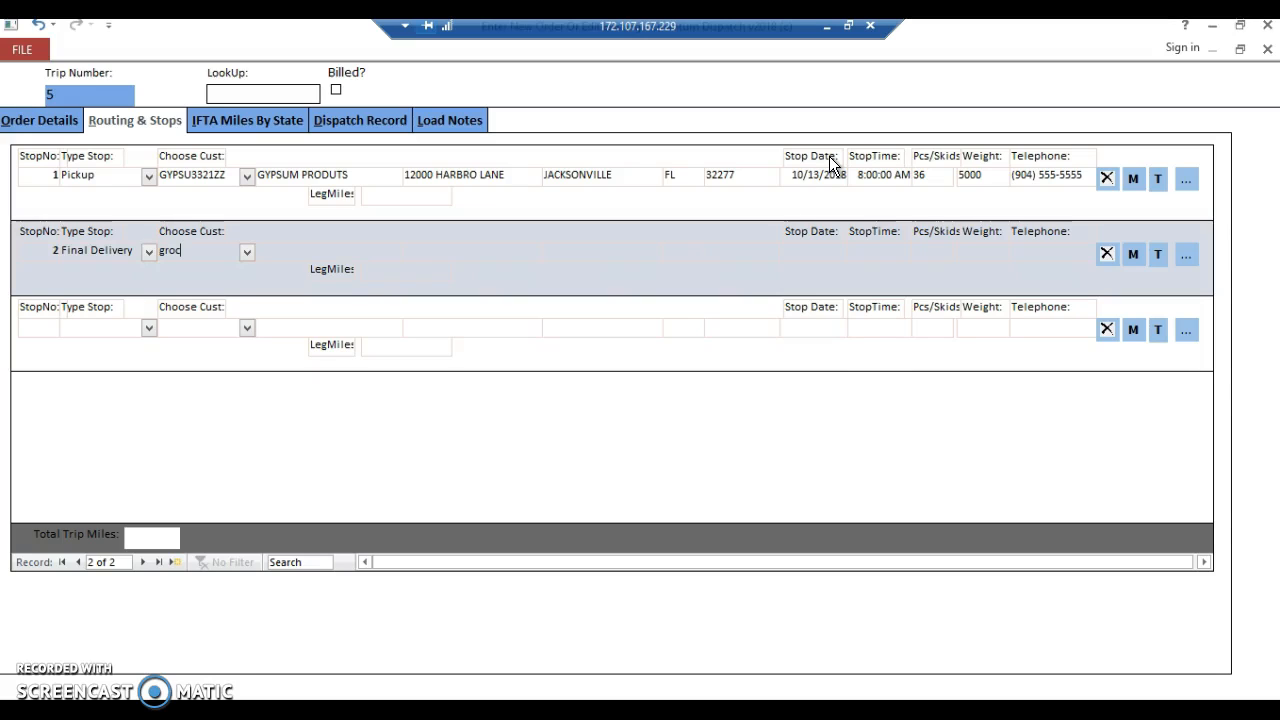
key("Tab")
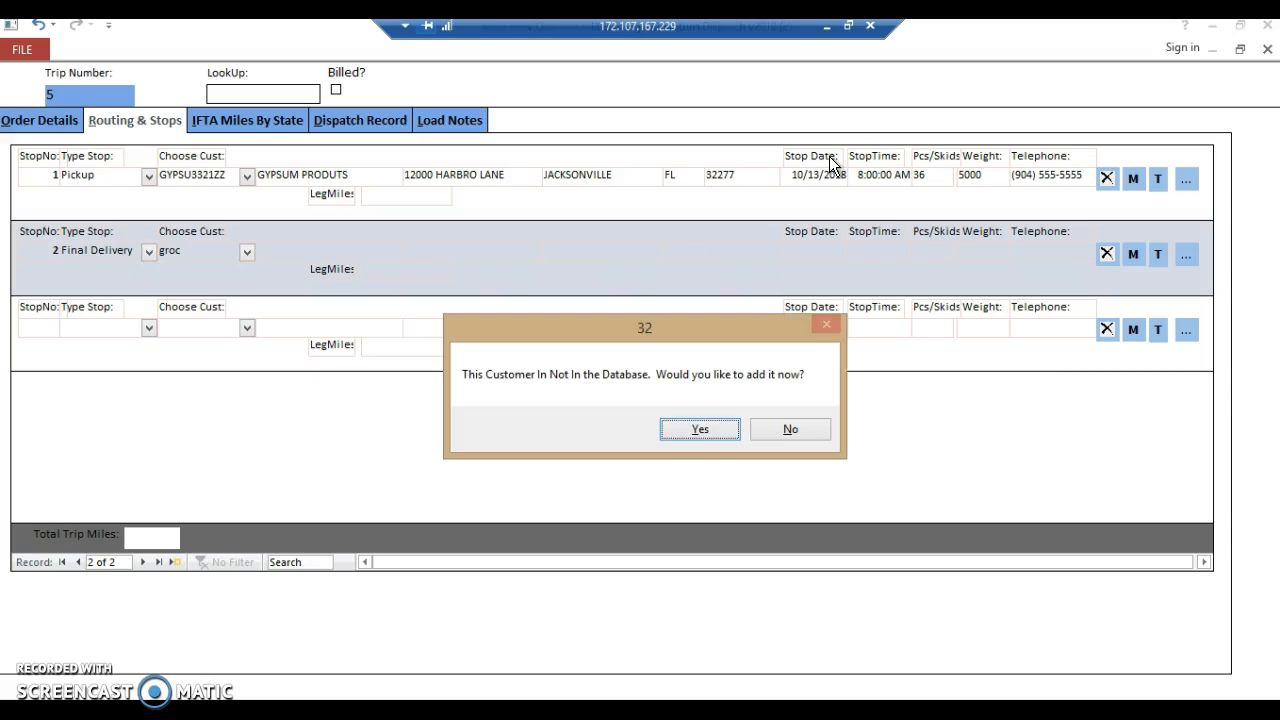
key("Return")
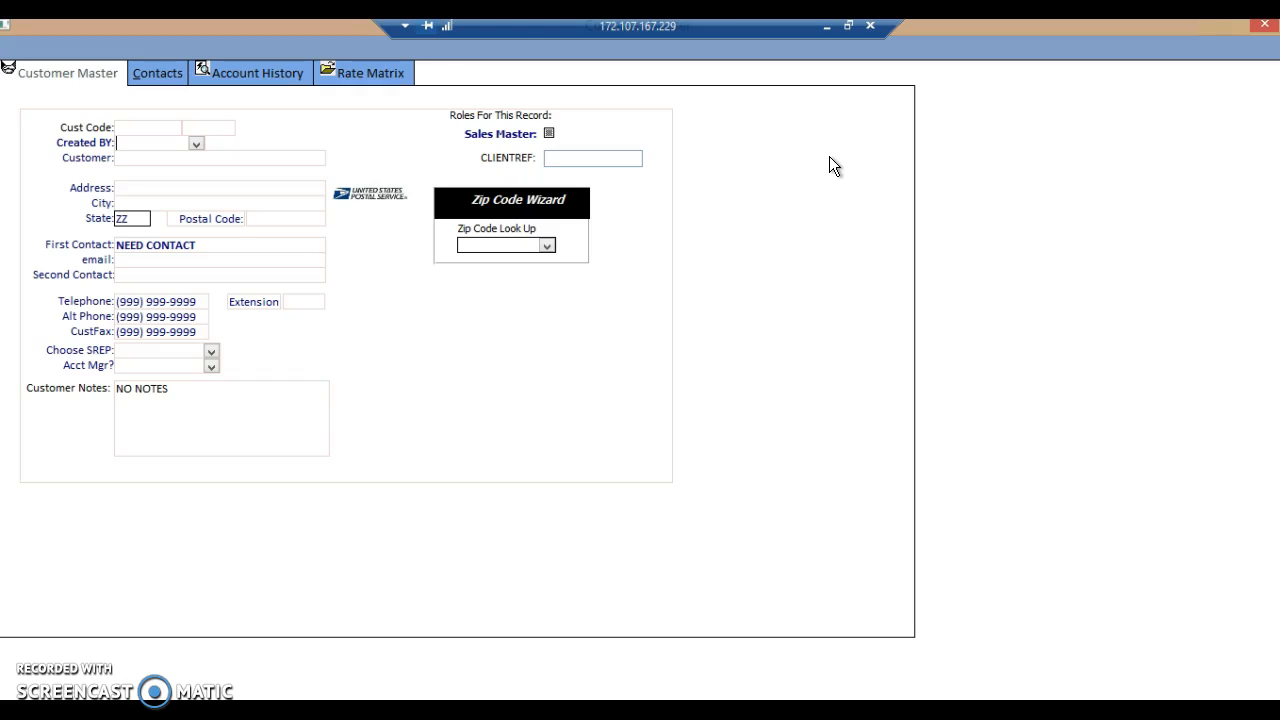
Set the new customer record's creator to DP and its customer name to GROCERY SUPPLY.
type("DP")
key("Tab")
type("GROCERY SUPPLY")
key("Tab")
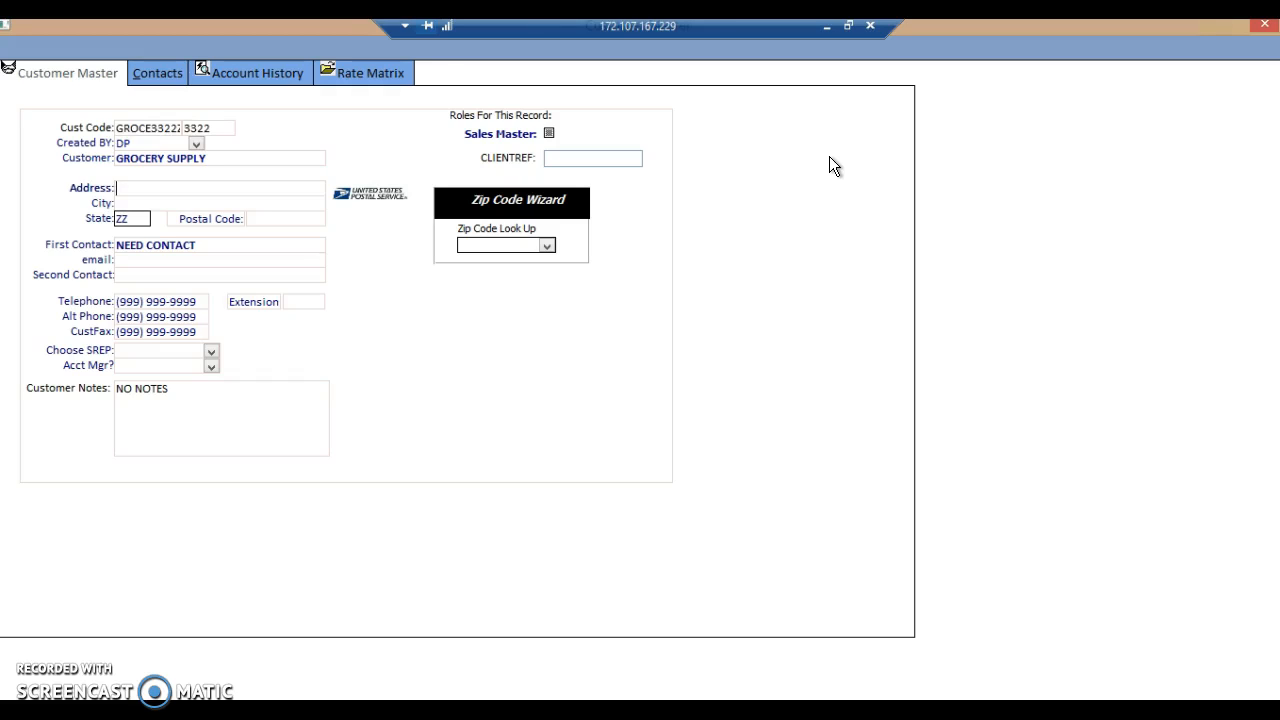
type("MOUNT VERNON")
key("Tab")
type("VA")
key("Tab")
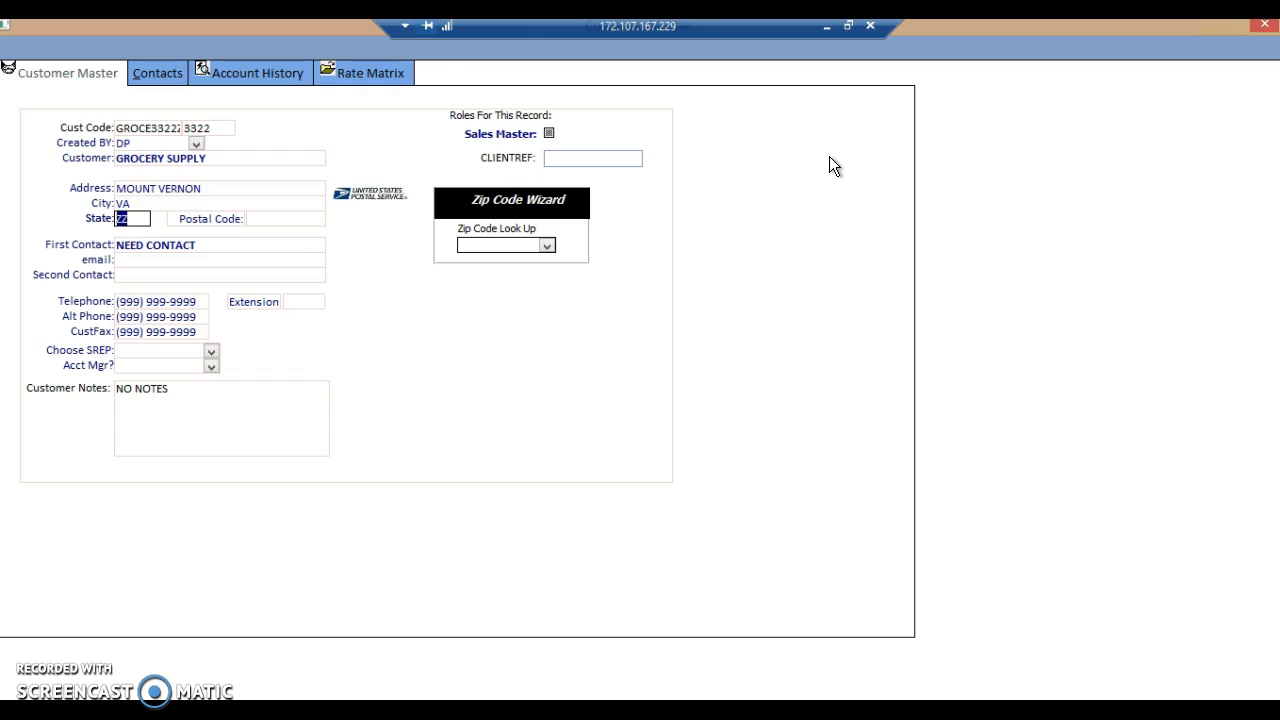
key("shift+Tab")
key("shift+Tab")
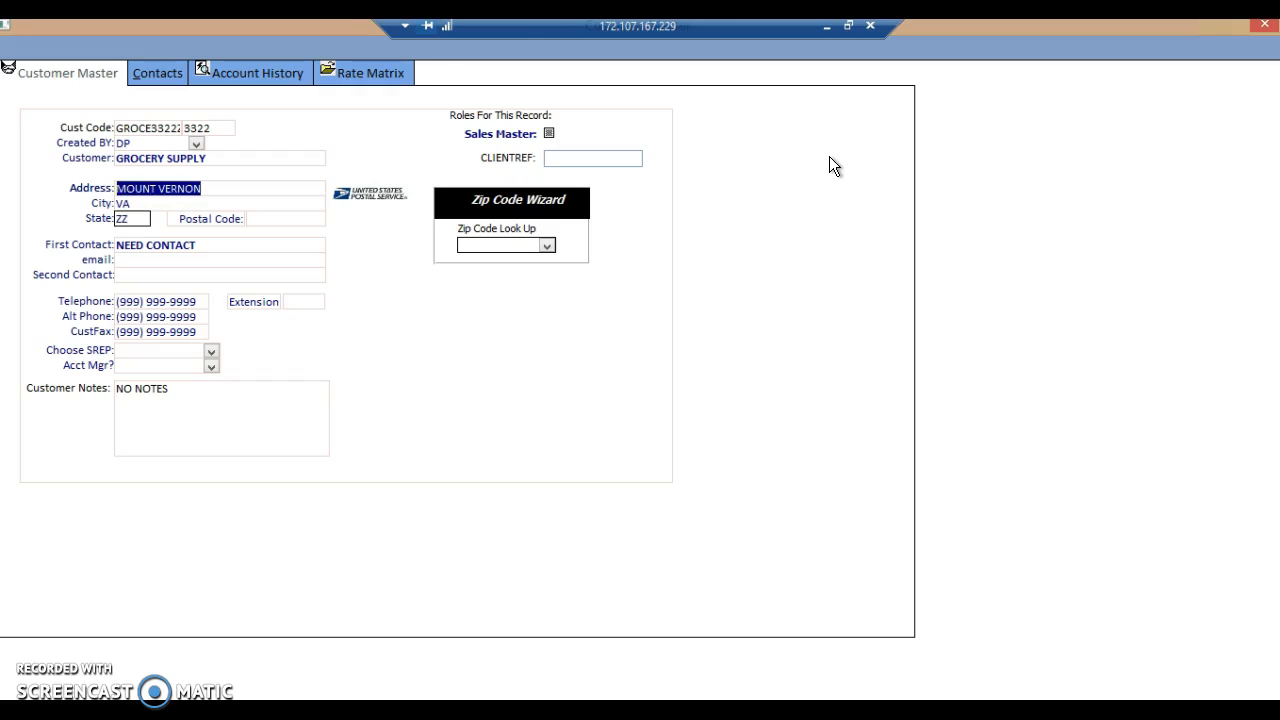
Fill in the delivery customer's street address, city and state.
key("Tab")
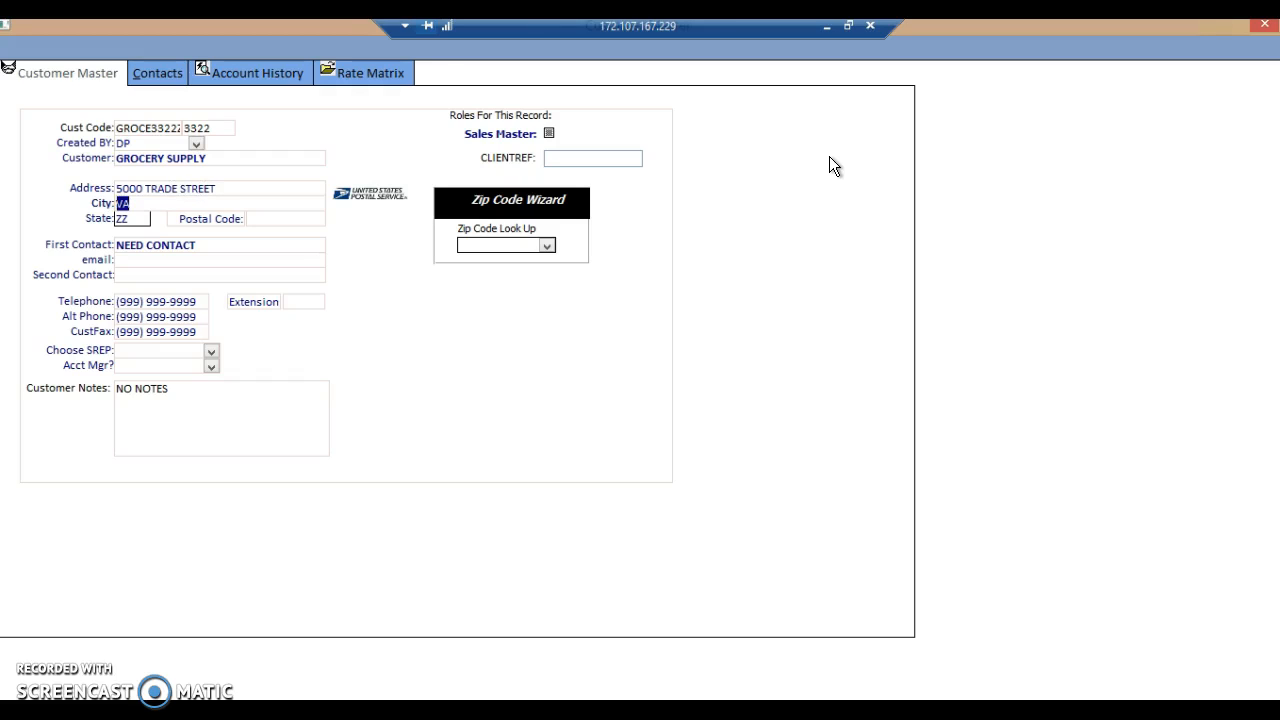
type("MT VERNON")
key("Tab")
type("VA")
key("Tab")
Enter 12345 as a placeholder postal code and replace it by choosing Mount Victoria in the Zip Code Wizard.
type("12345")
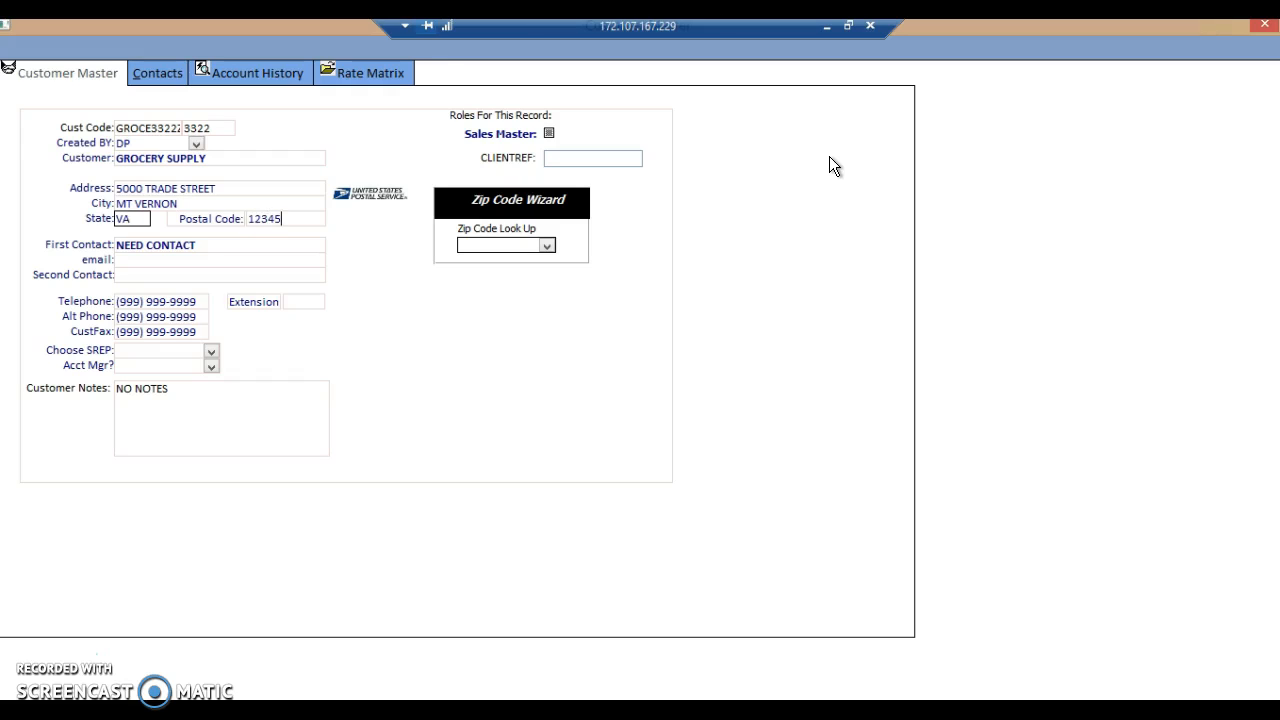
key("Tab")
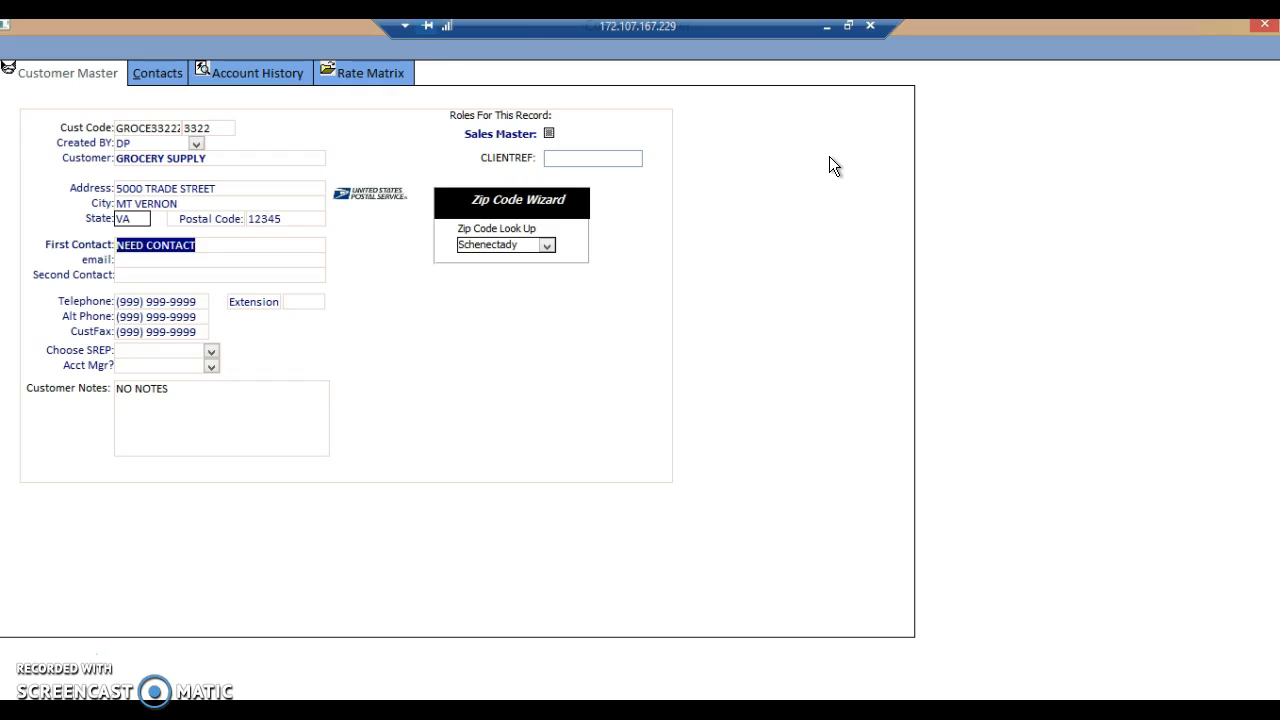
left_click(547, 245)
type("MOUNT VERnon")
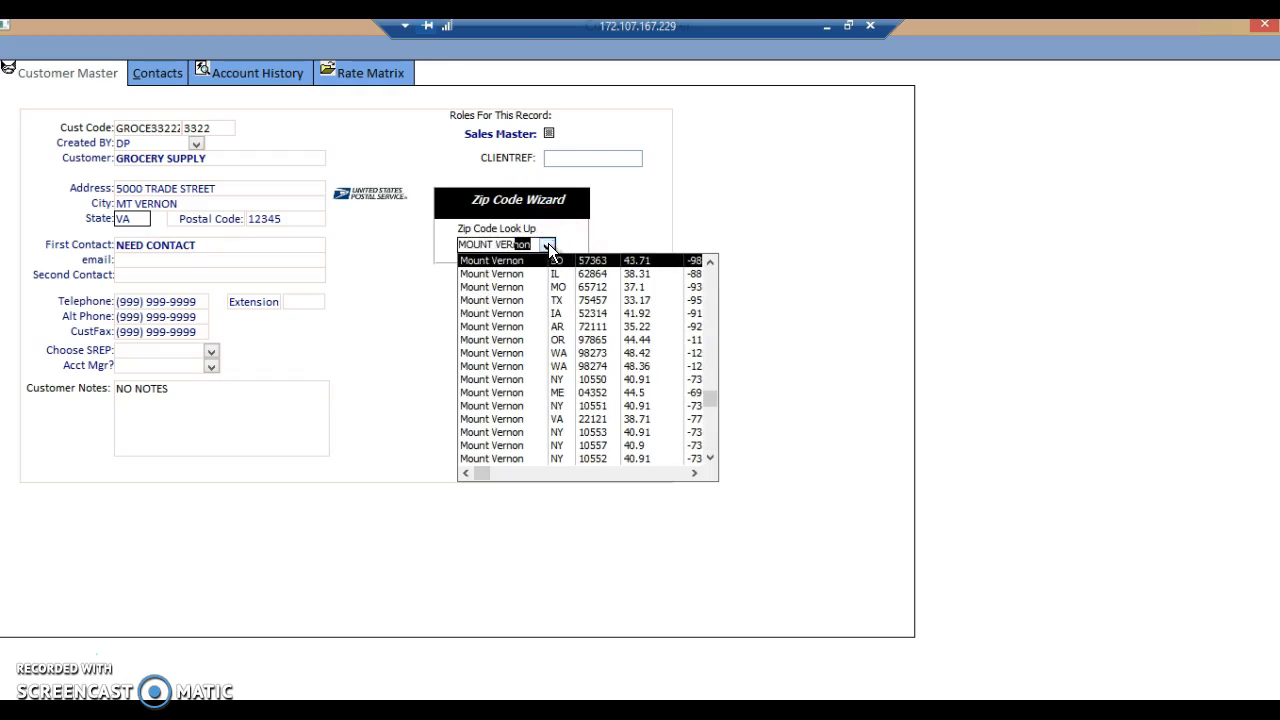
left_click(712, 457)
left_click_drag(712, 457, 712, 459)
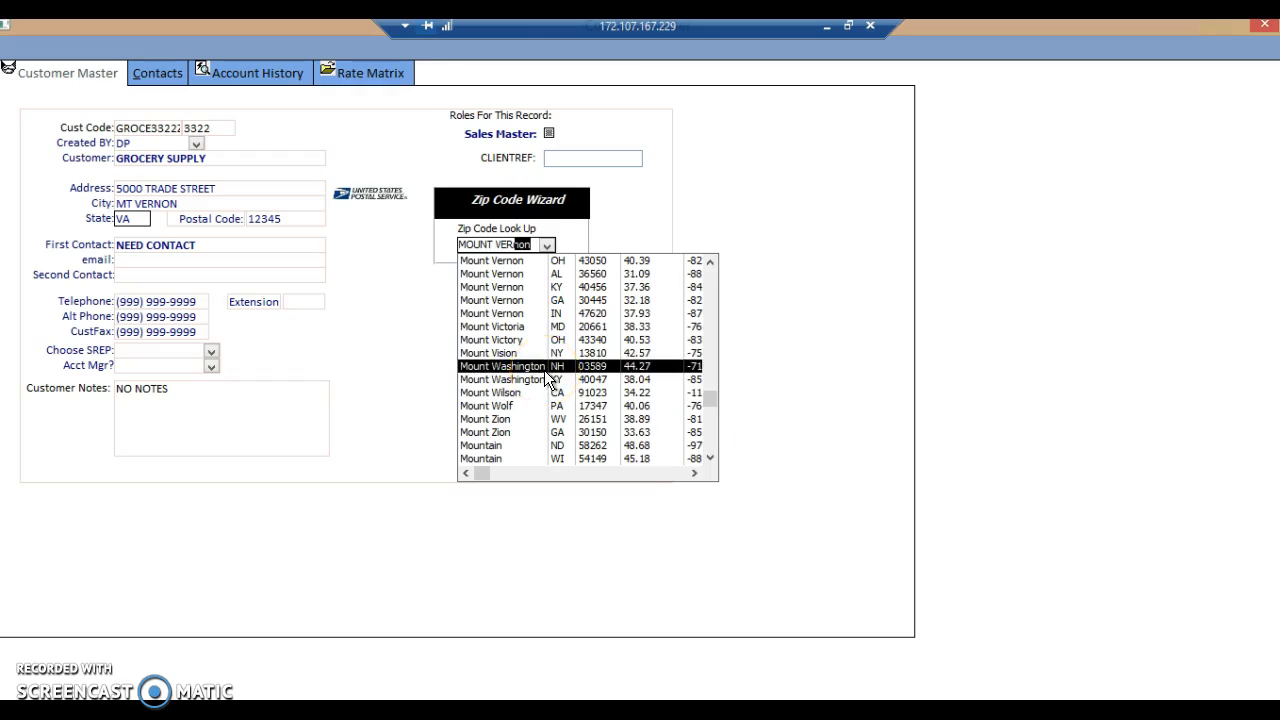
left_click(553, 302)
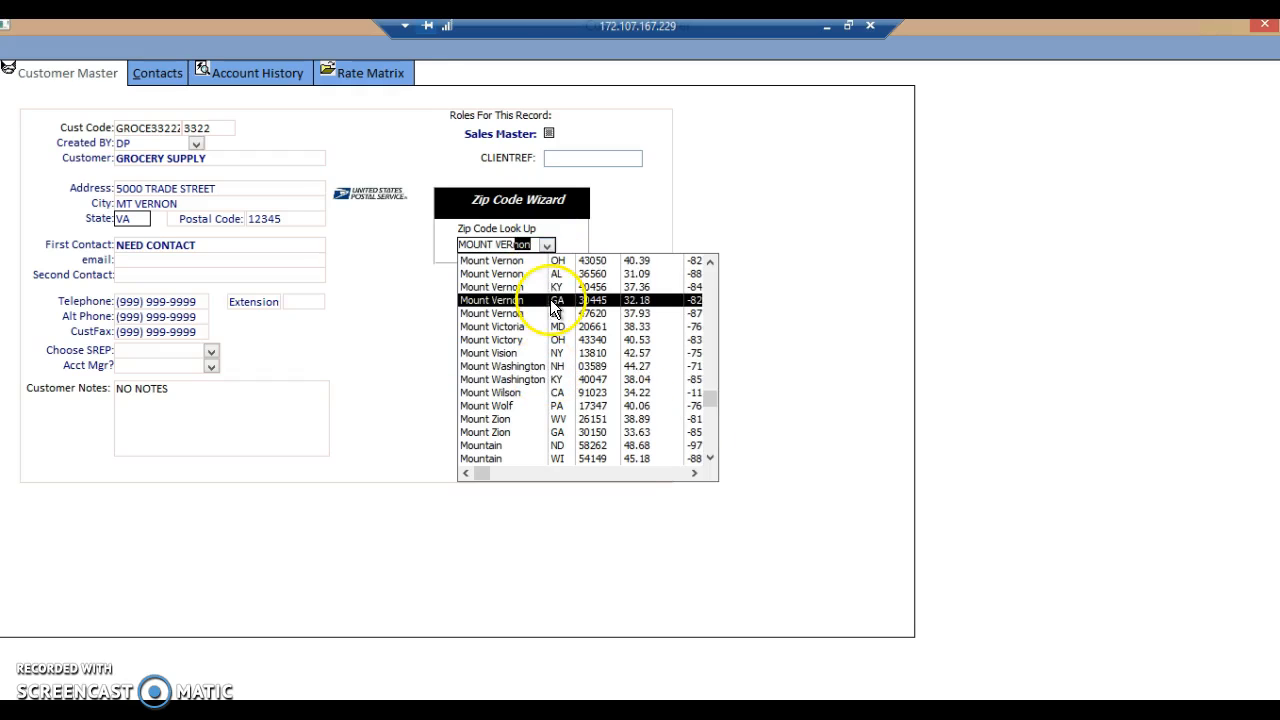
left_click(494, 326)
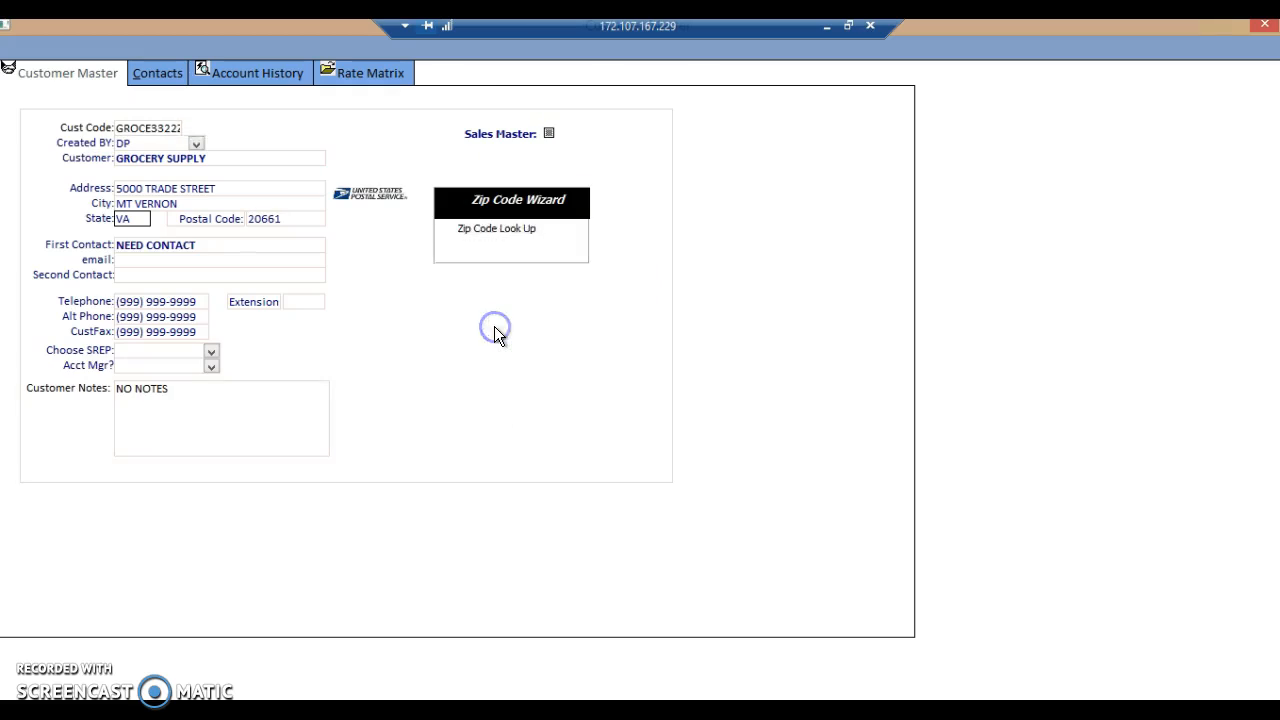
Change the customer's state to MD and close the customer record.
left_click(74, 216)
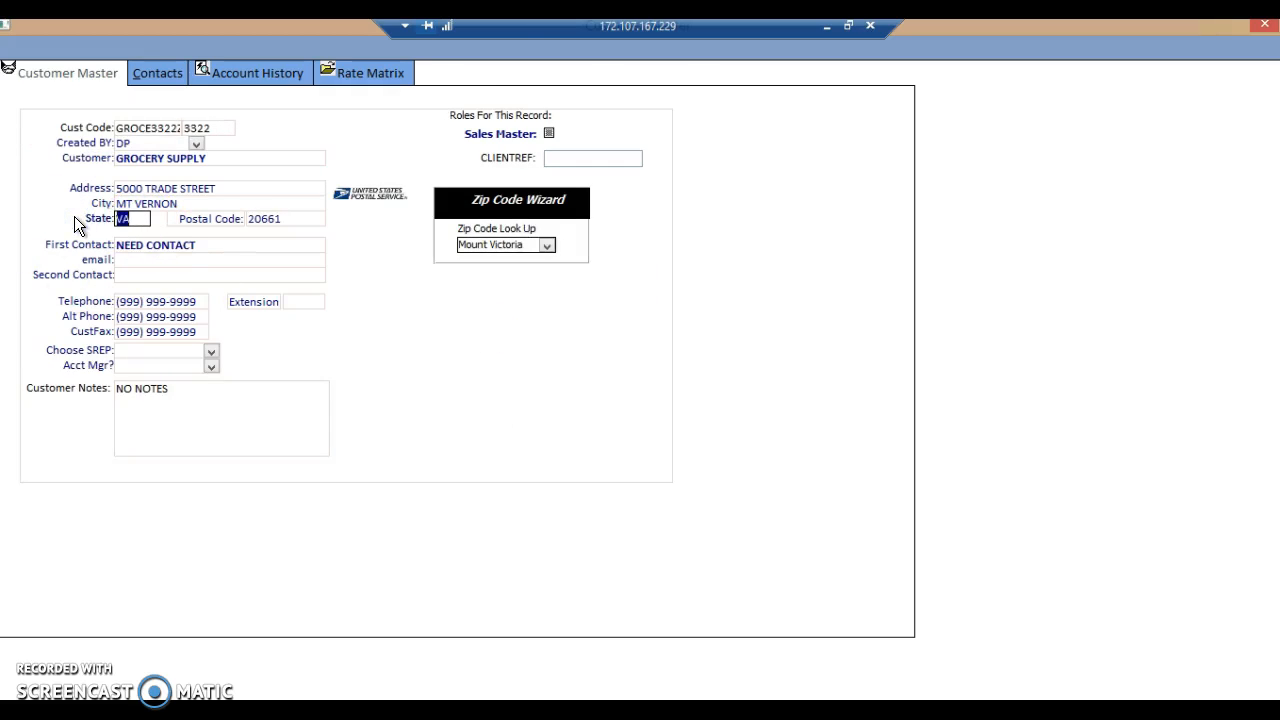
type("MD")
key("Tab")
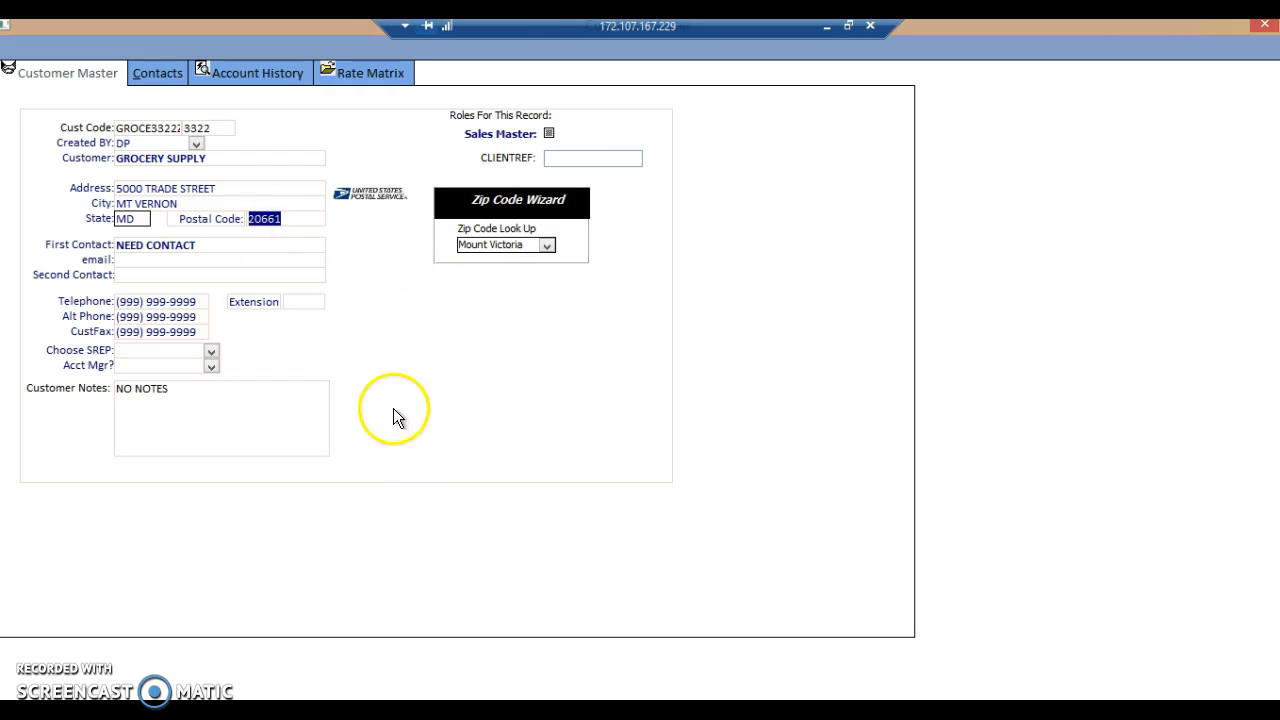
left_click(1265, 24)
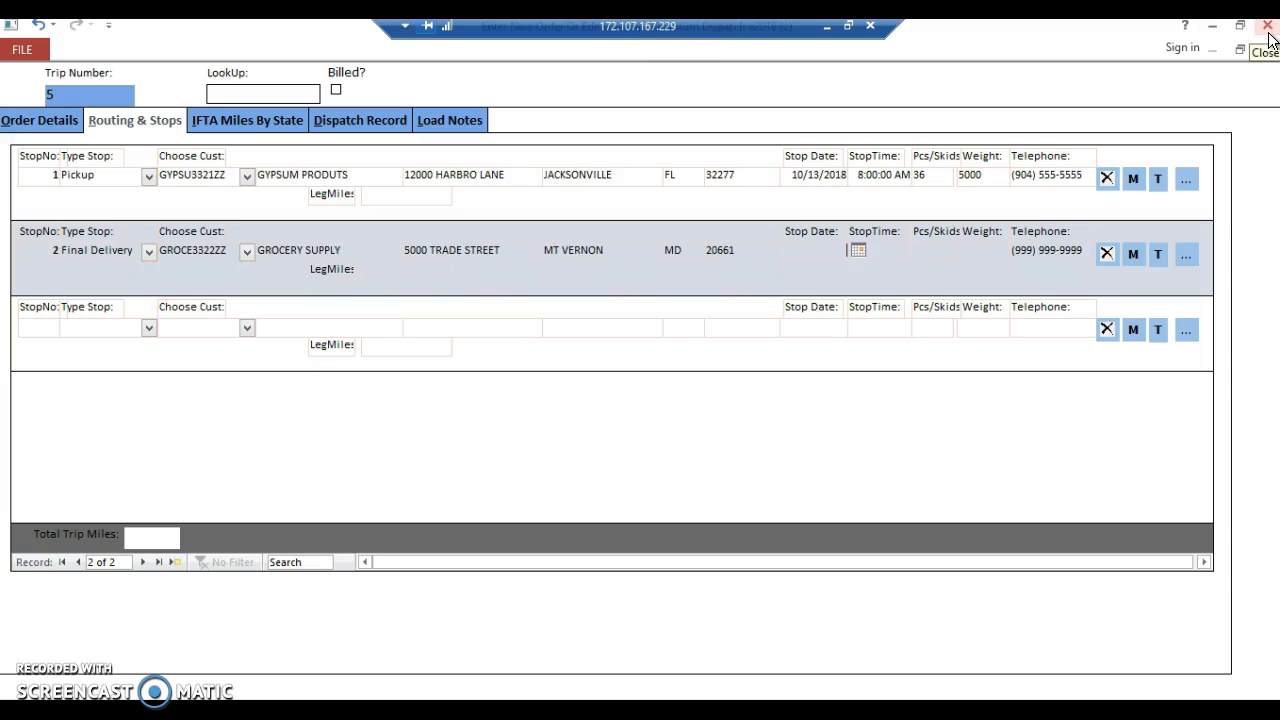
Complete stop 2 with the date 10/15/2018, time 09:00, 36 pieces and a weight of 5000.
left_click(978, 200)
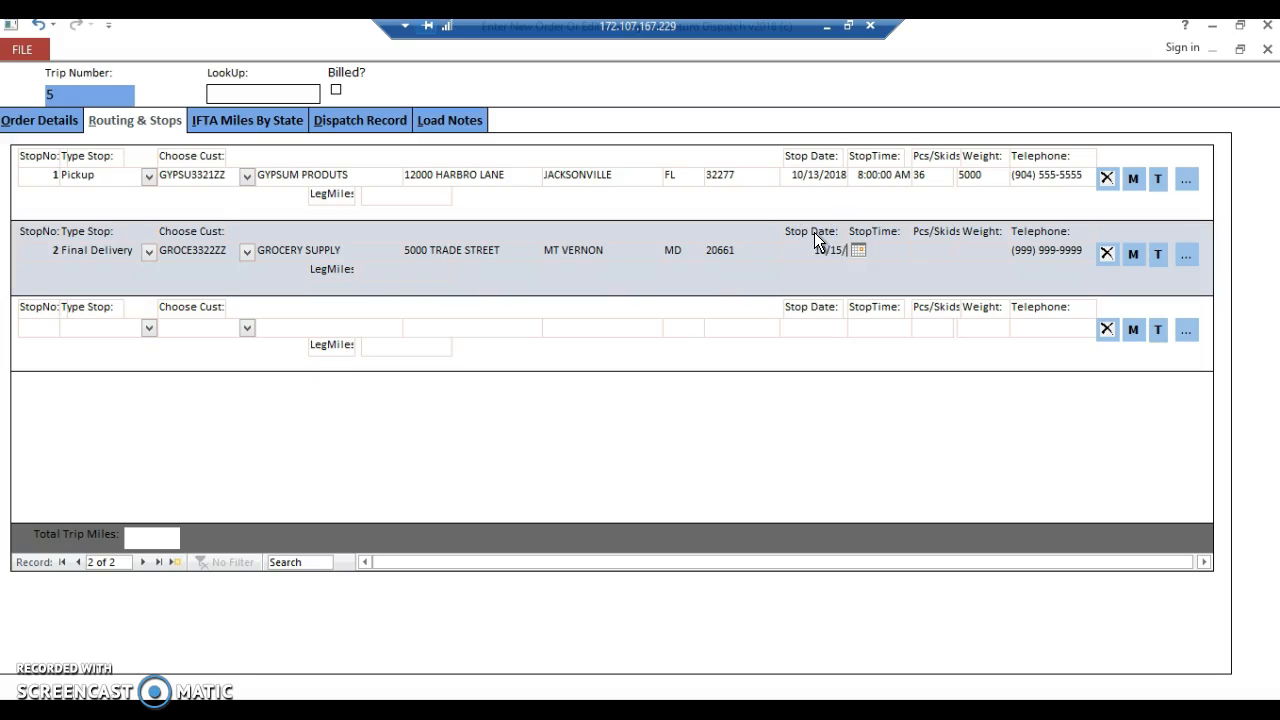
type("8")
key("Tab")
type("09:00")
key("Tab")
type("36")
type("50000")
key("BackSpace")
key("Tab")
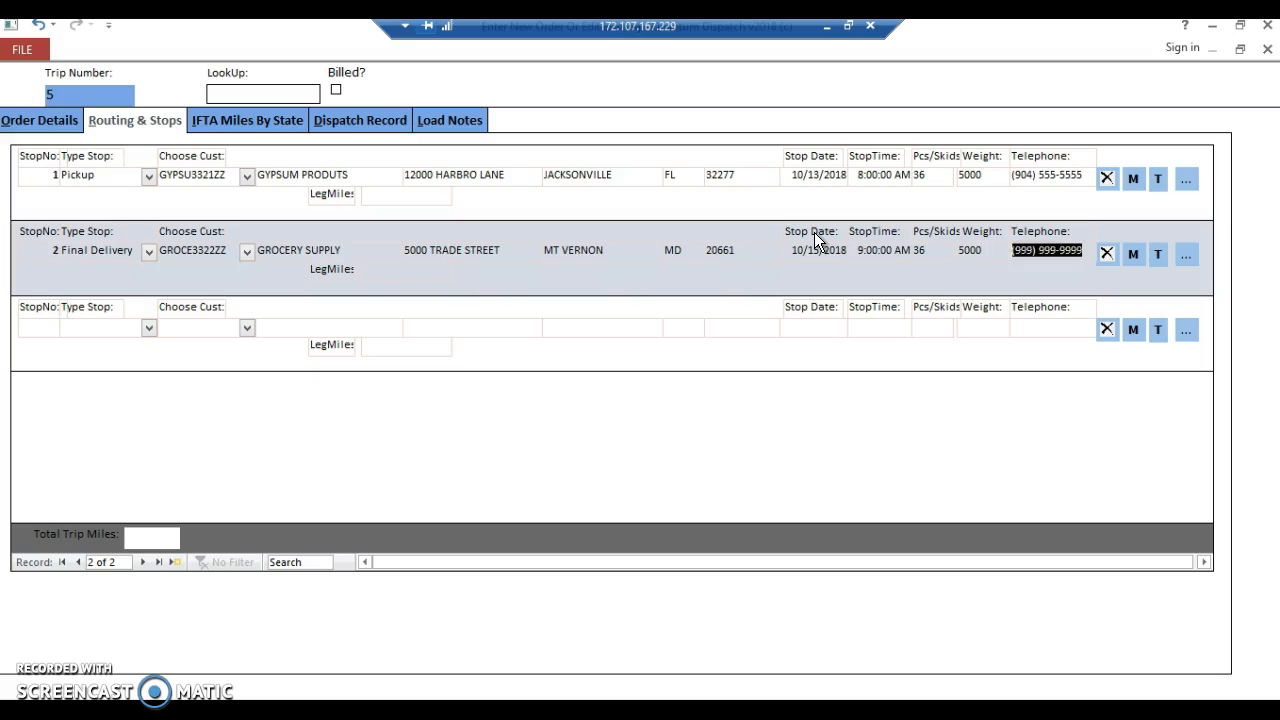
Calculate the leg miles for stop 2 and total the trip miles.
left_click(1136, 260)
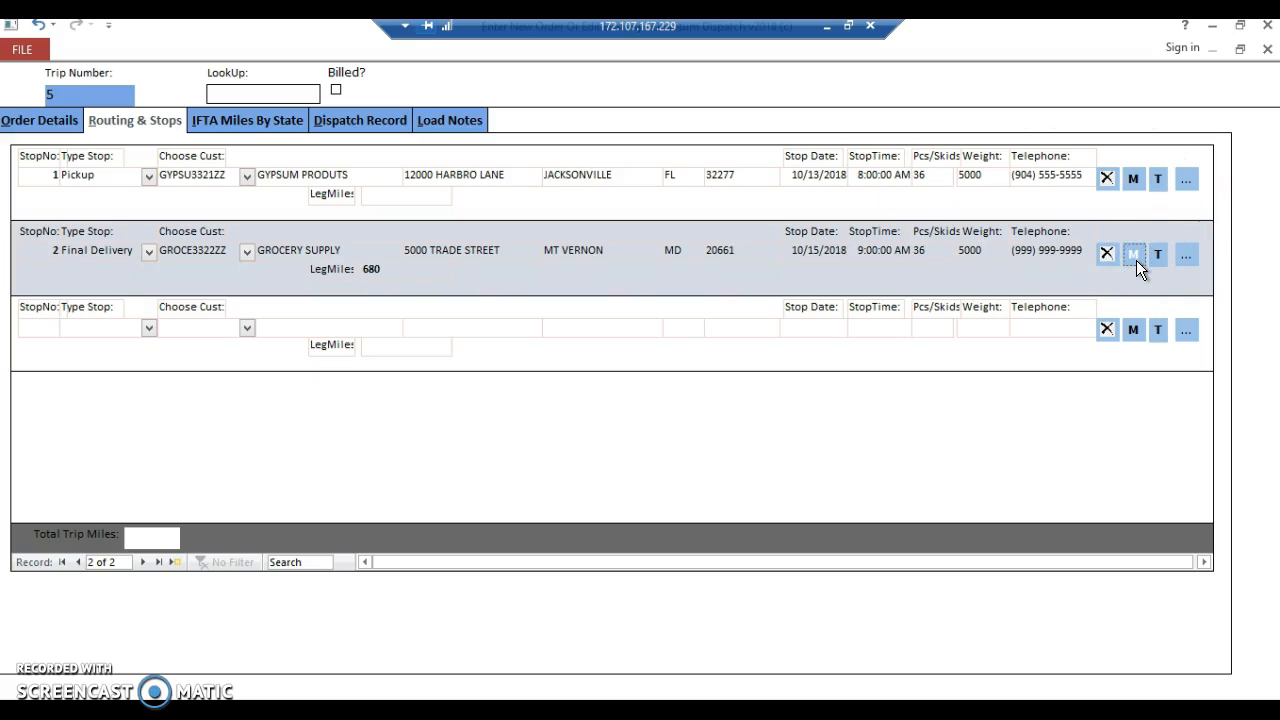
left_click(1145, 272)
left_click(1160, 255)
Close the order and open the list of open loads.
left_click(1267, 48)
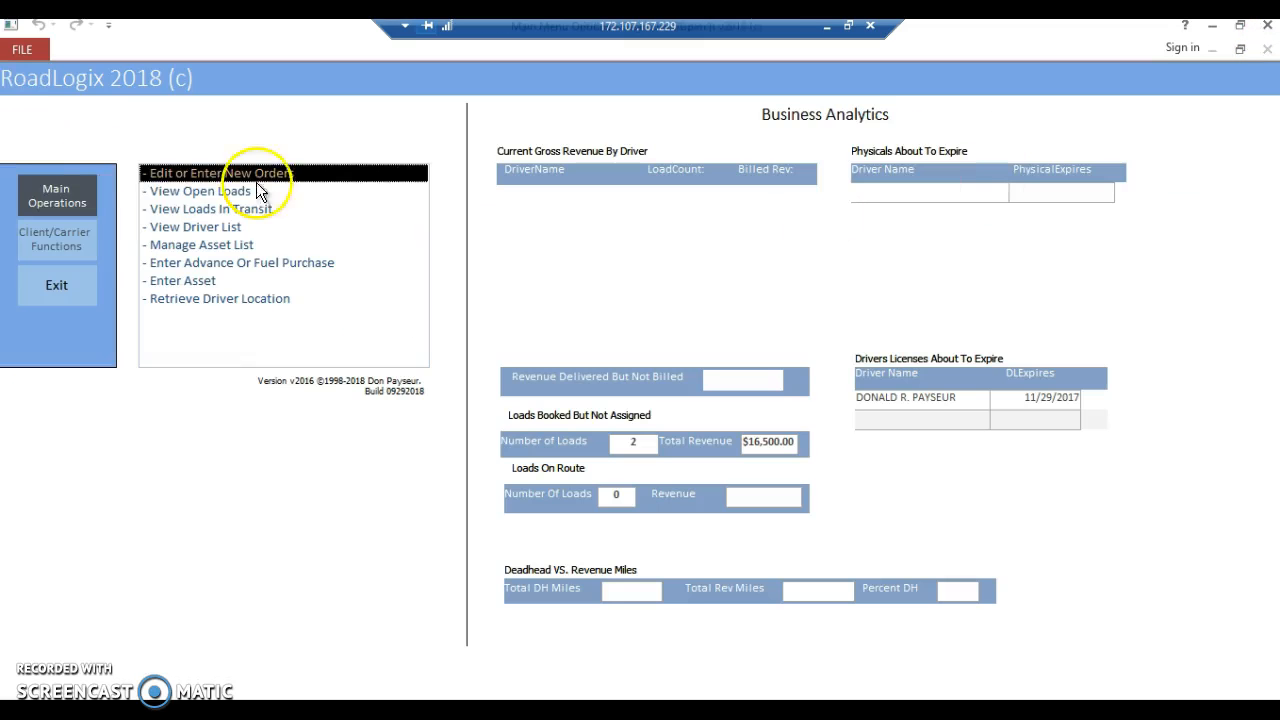
left_click(178, 190)
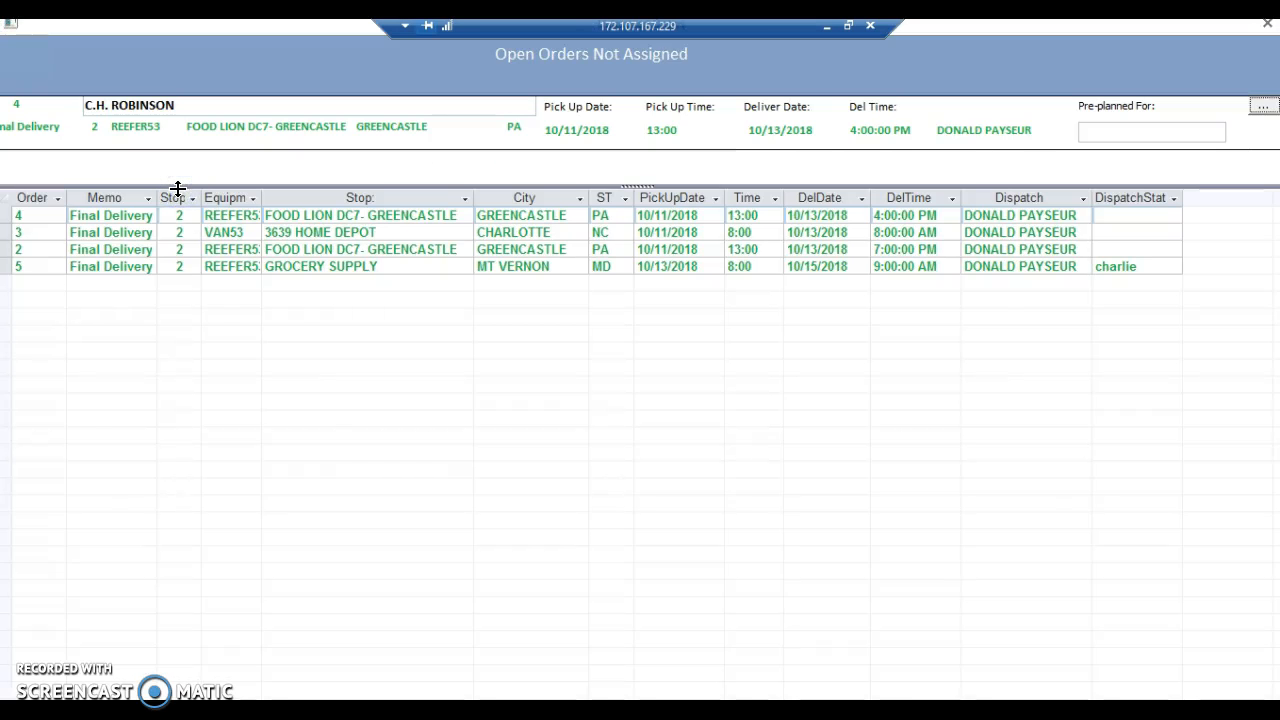